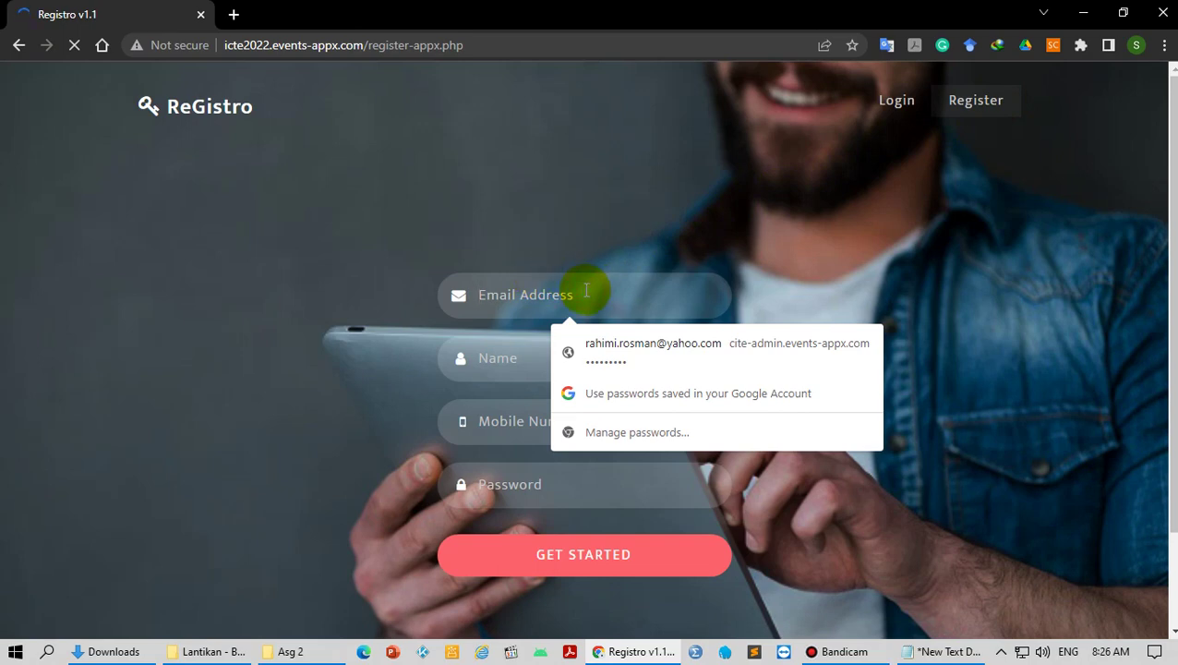
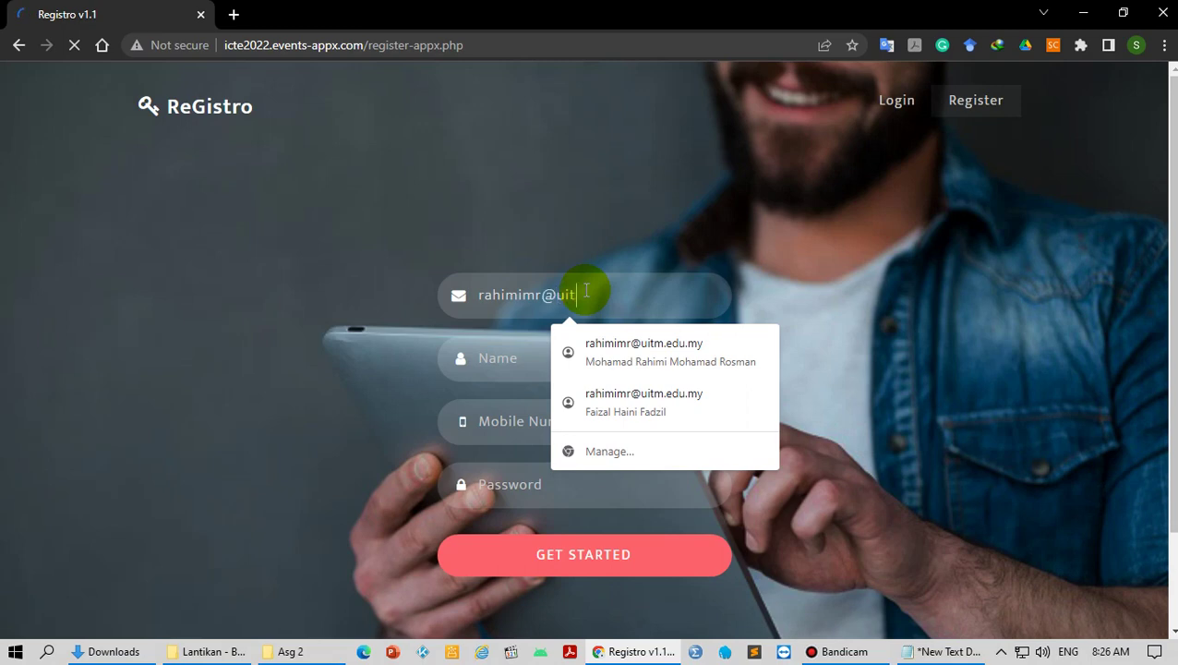
# Step: Sign up with the account e-mail, the saved name, the mobile number prefixed with 6, and a password
pyautogui.hotkey('ctrl', 'a')
pyautogui.hotkey('ctrl', 'c')
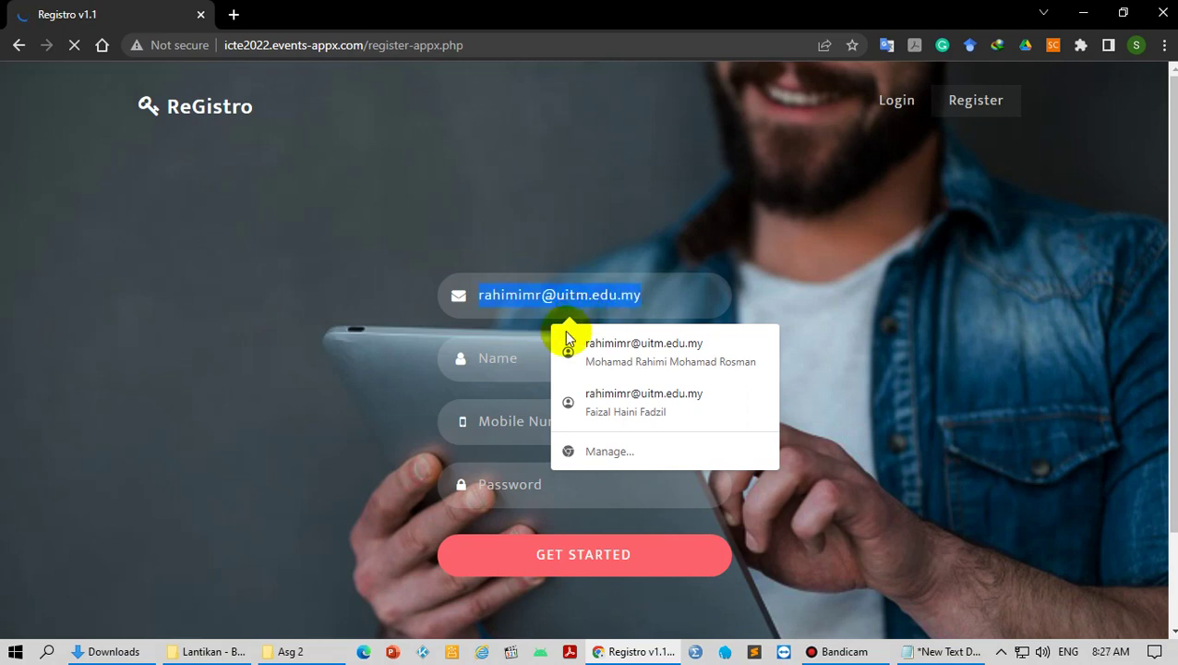
pyautogui.click(521, 351)
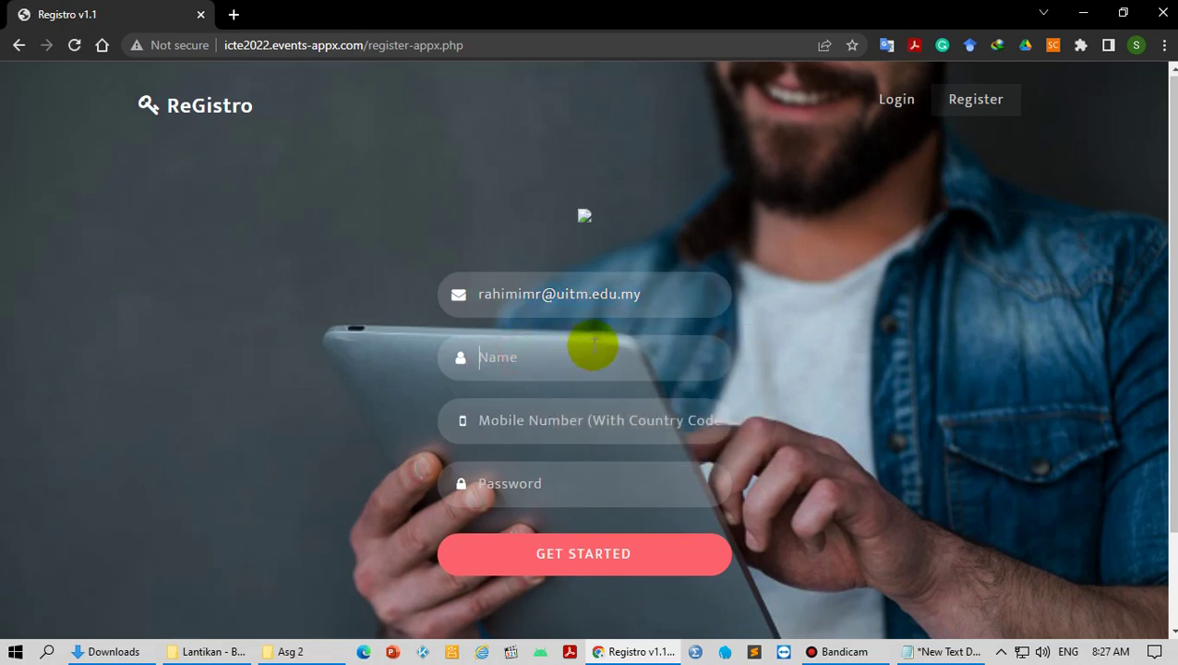
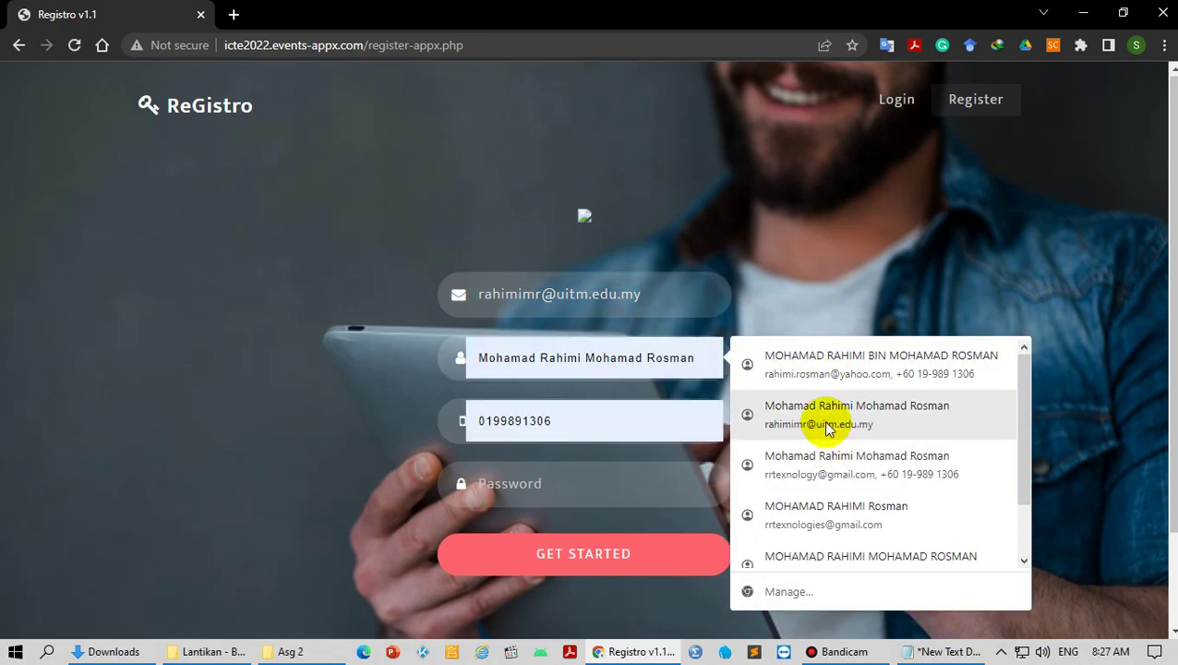
pyautogui.click(831, 432)
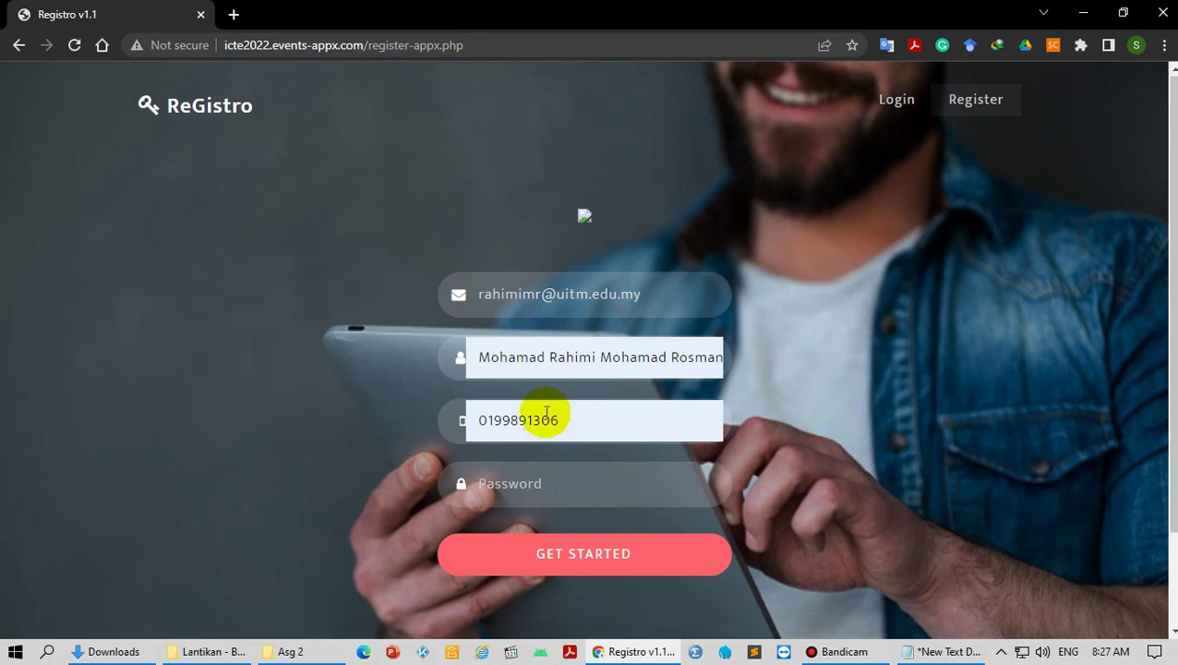
pyautogui.click(487, 421)
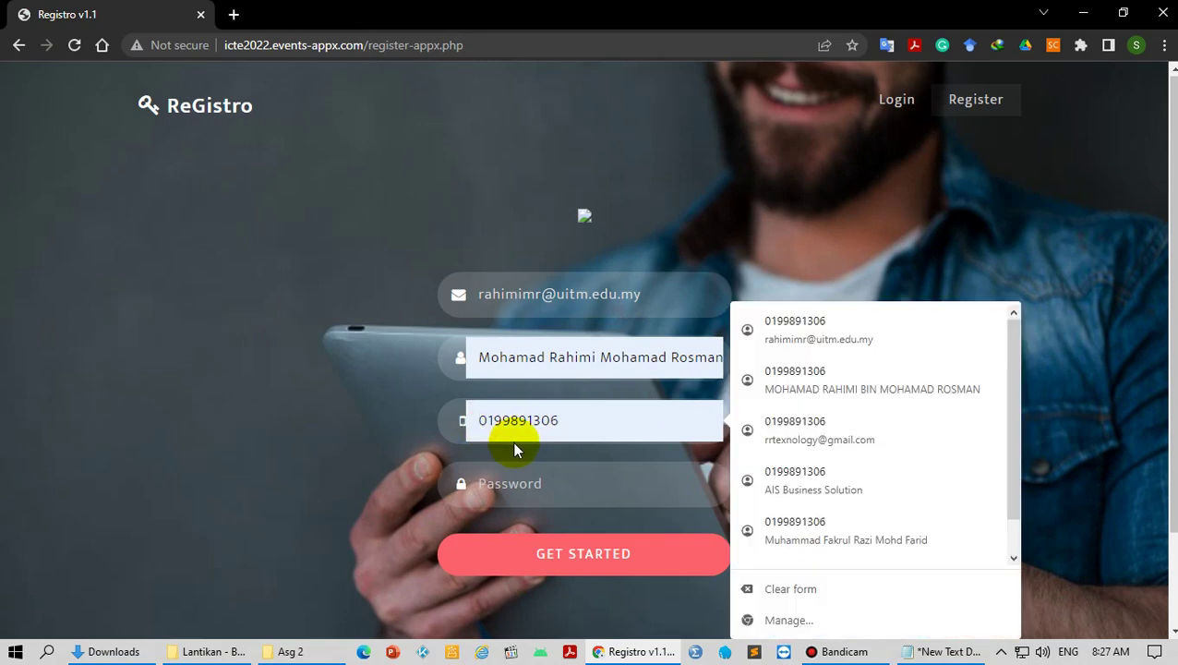
pyautogui.write('6')
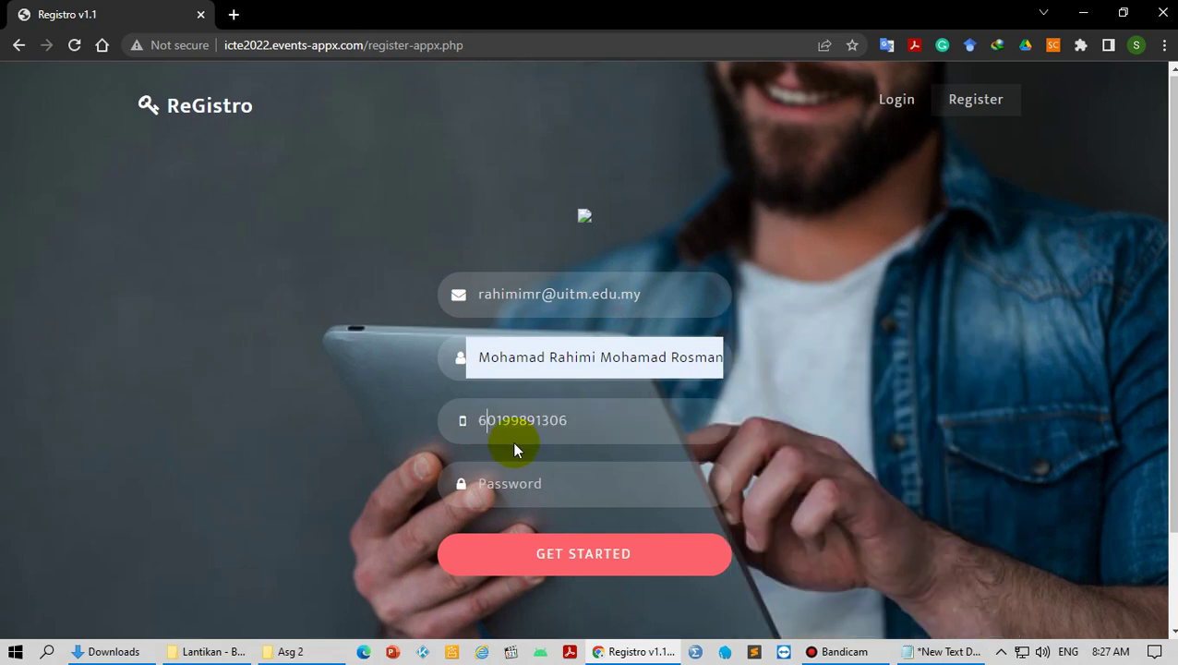
pyautogui.click(526, 486)
pyautogui.write('1')
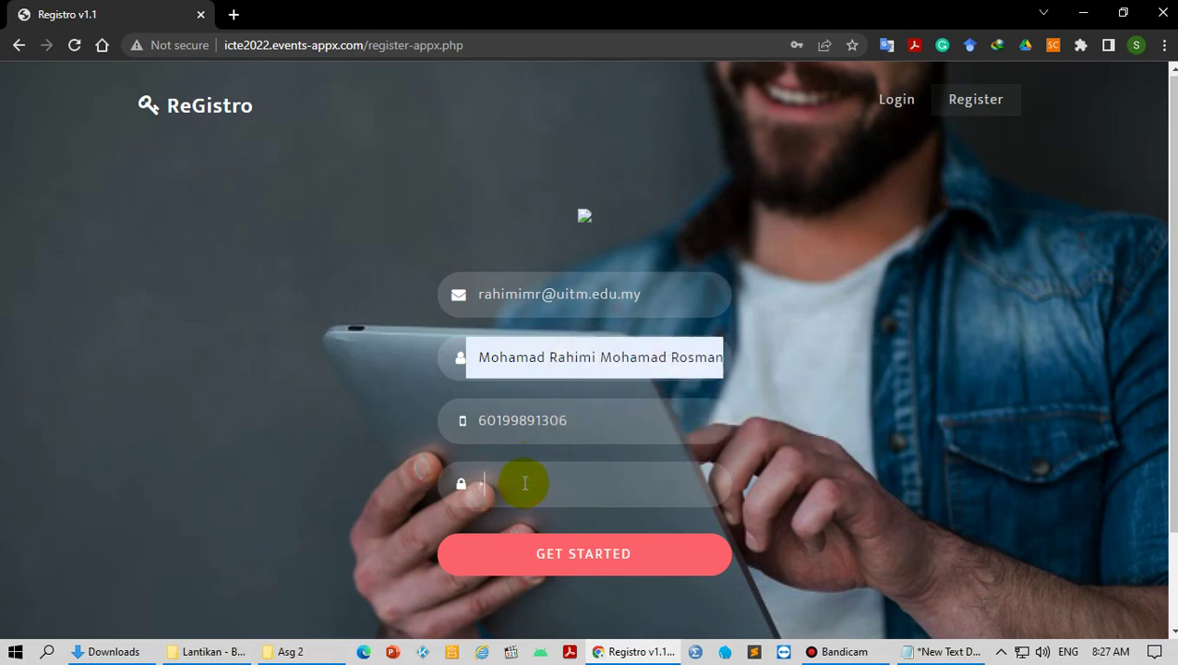
pyautogui.click(556, 559)
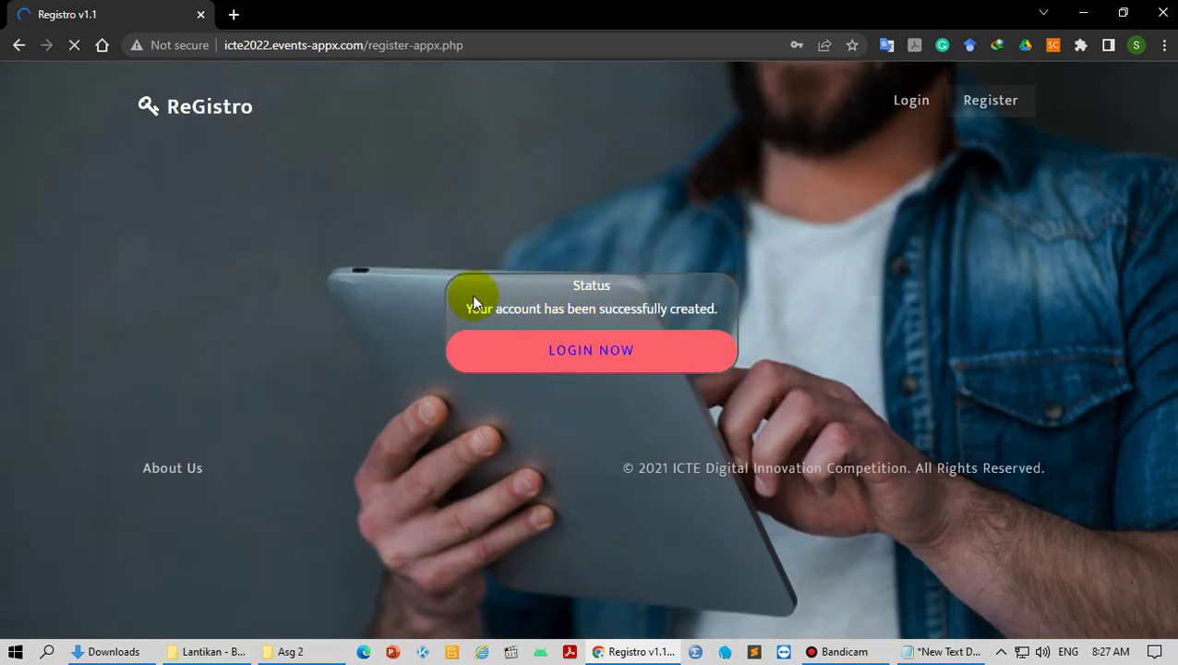
# Step: Log in to the portal by pasting the saved username and password
pyautogui.click(602, 358)
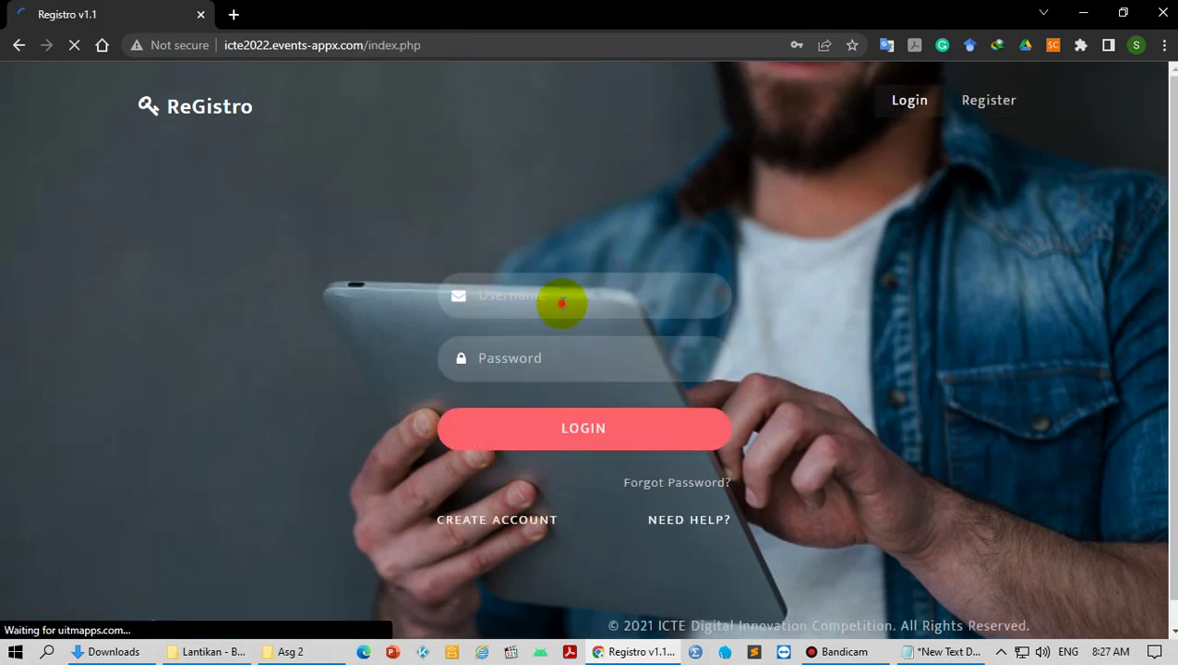
pyautogui.click(561, 298)
pyautogui.hotkey('ctrl', 'v')
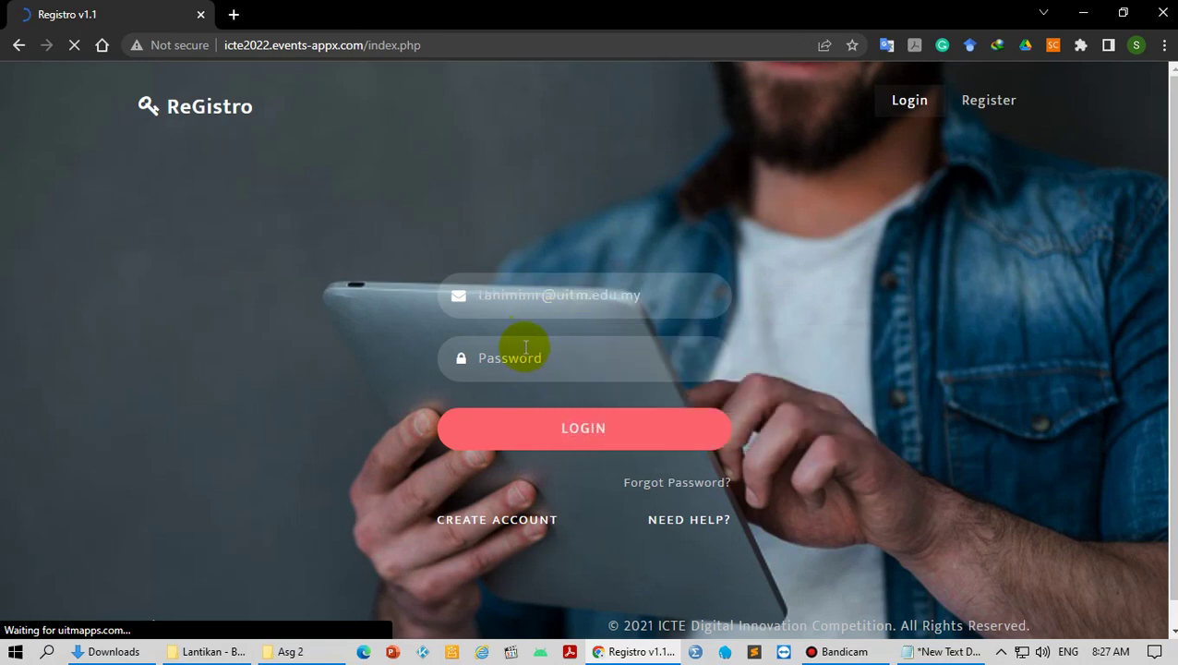
pyautogui.click(523, 350)
pyautogui.hotkey('ctrl', 'v')
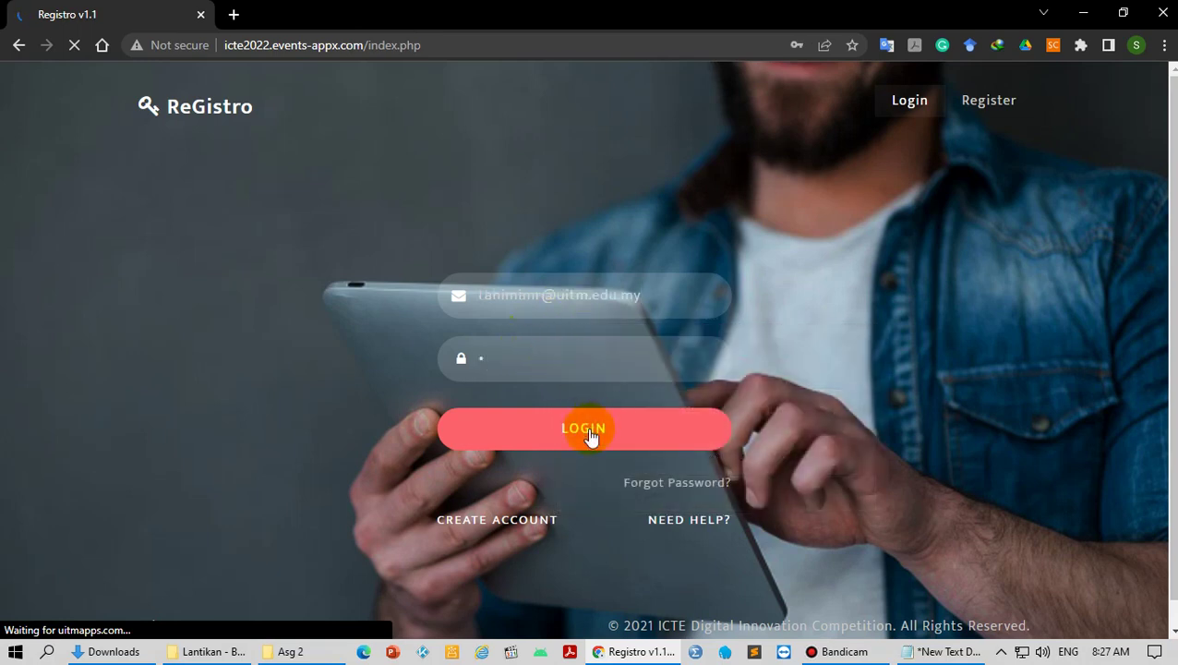
pyautogui.click(589, 430)
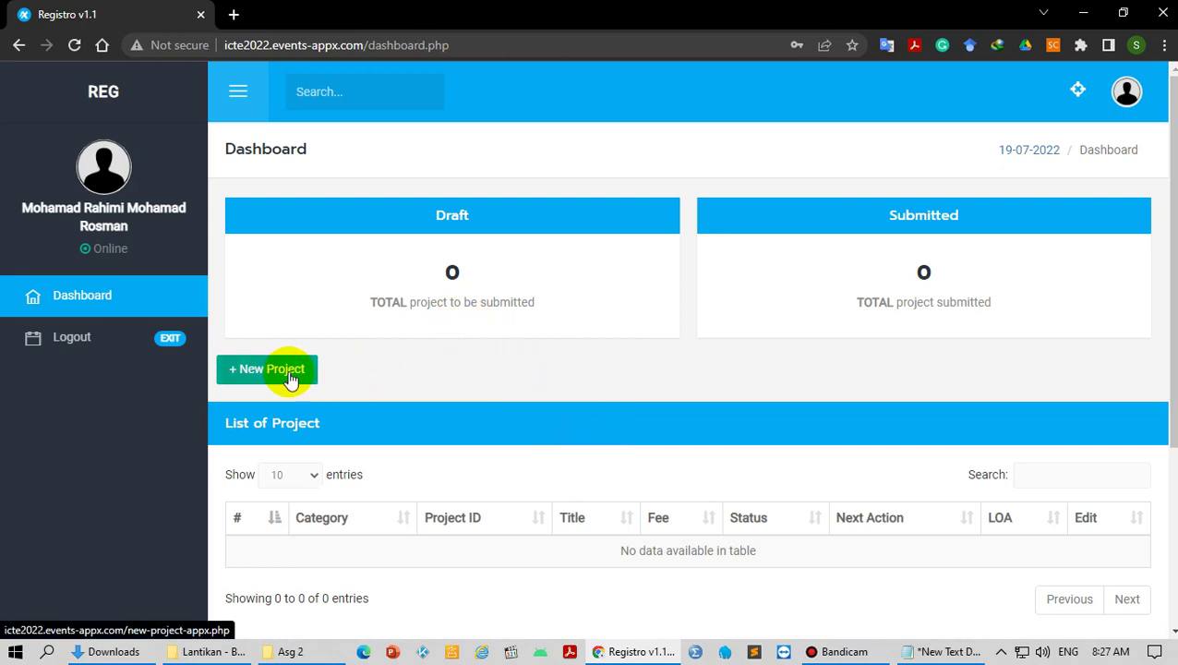
pyautogui.scroll(-3, 521, 421)
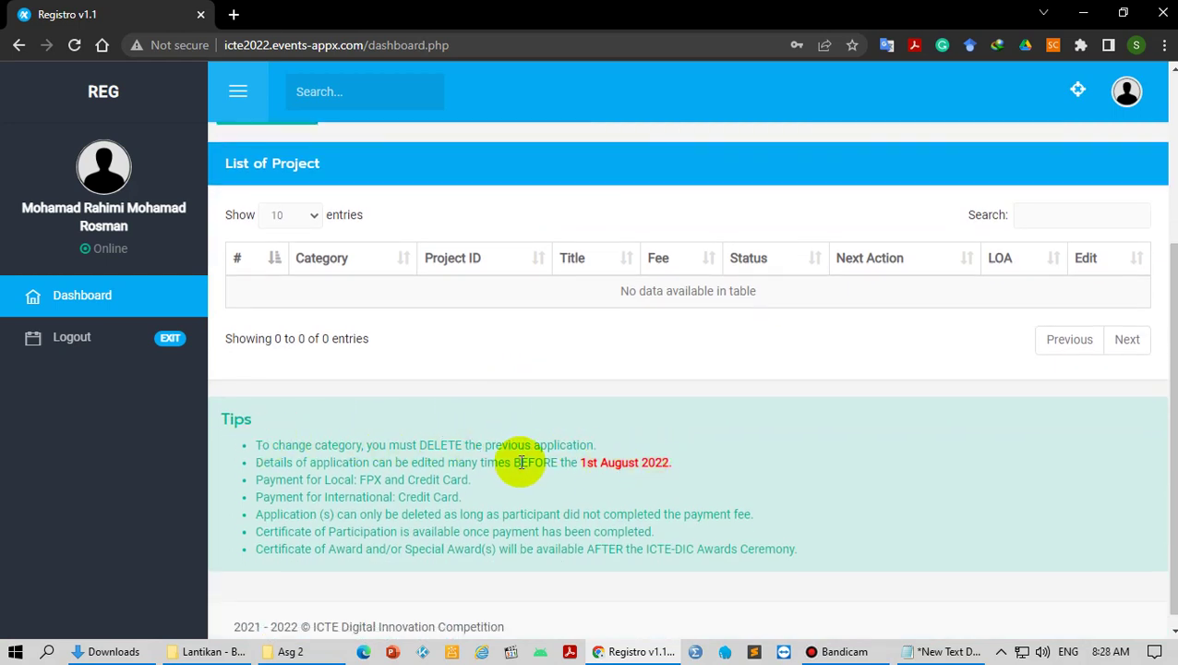
pyautogui.moveTo(582, 462); pyautogui.dragTo(686, 469)
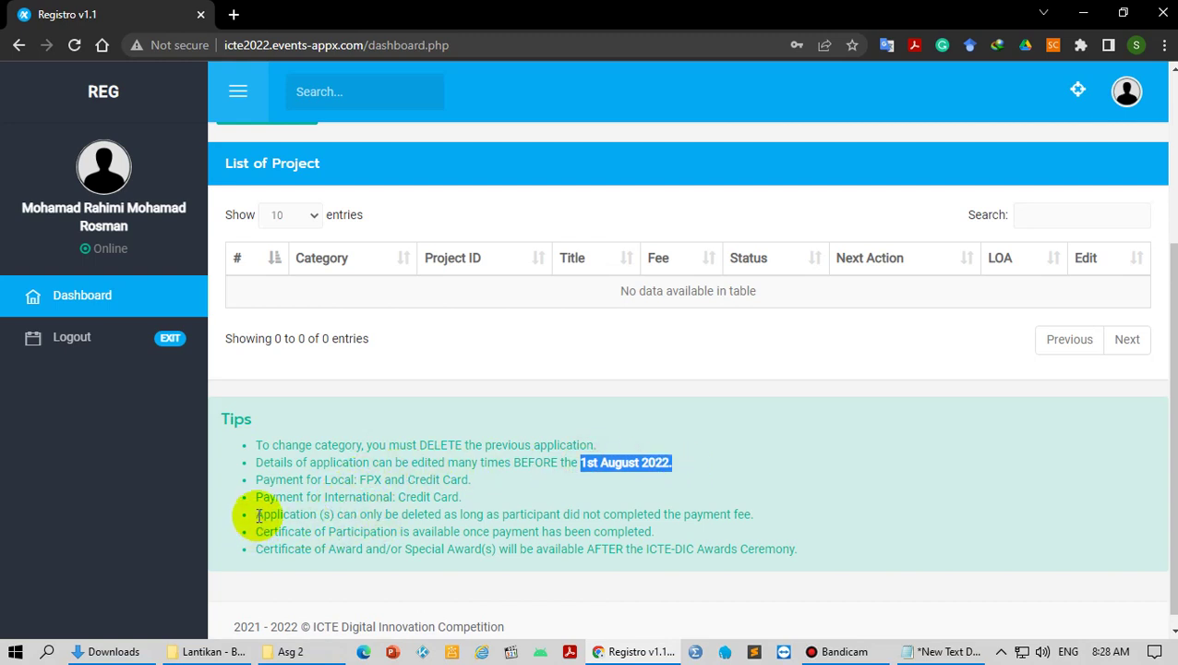
pyautogui.moveTo(259, 515); pyautogui.dragTo(394, 515)
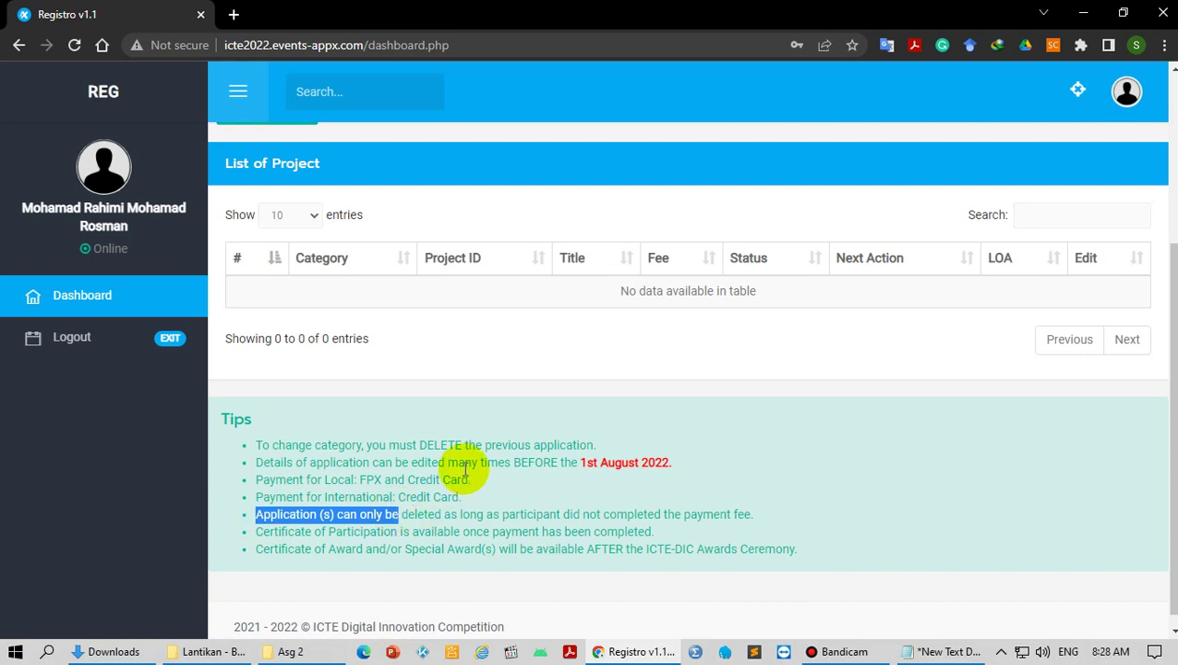
pyautogui.scroll(3, 460, 468)
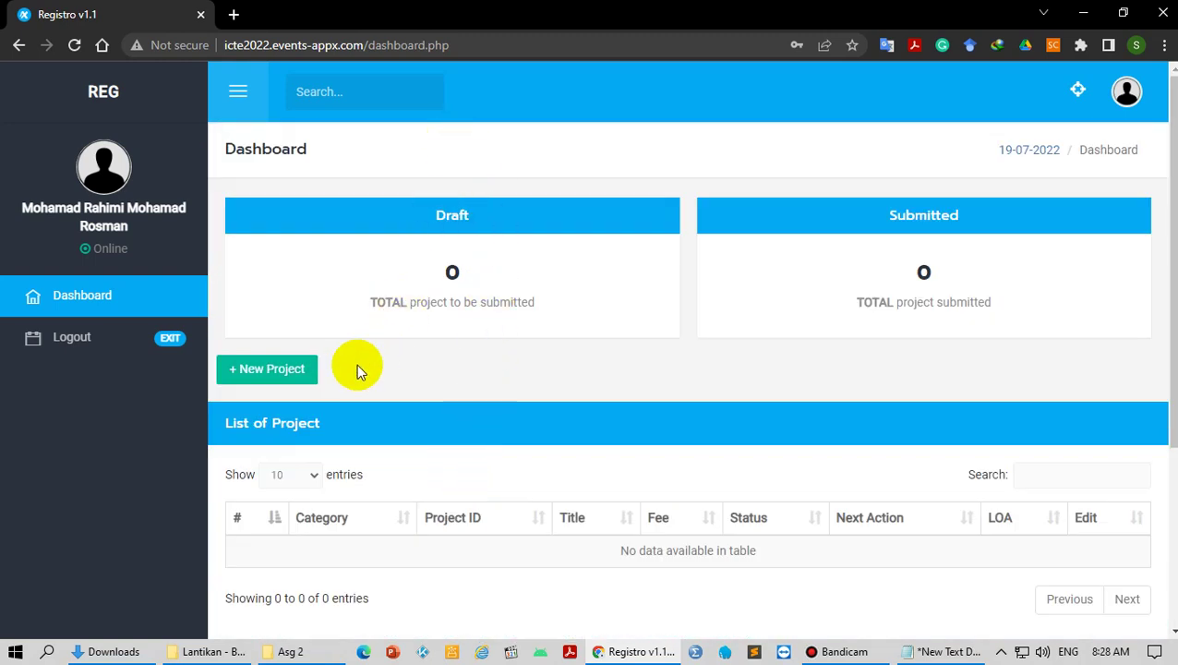
# Step: Start a new project and fill the leader details from saved data, adding 6 before the contact number
pyautogui.click(266, 377)
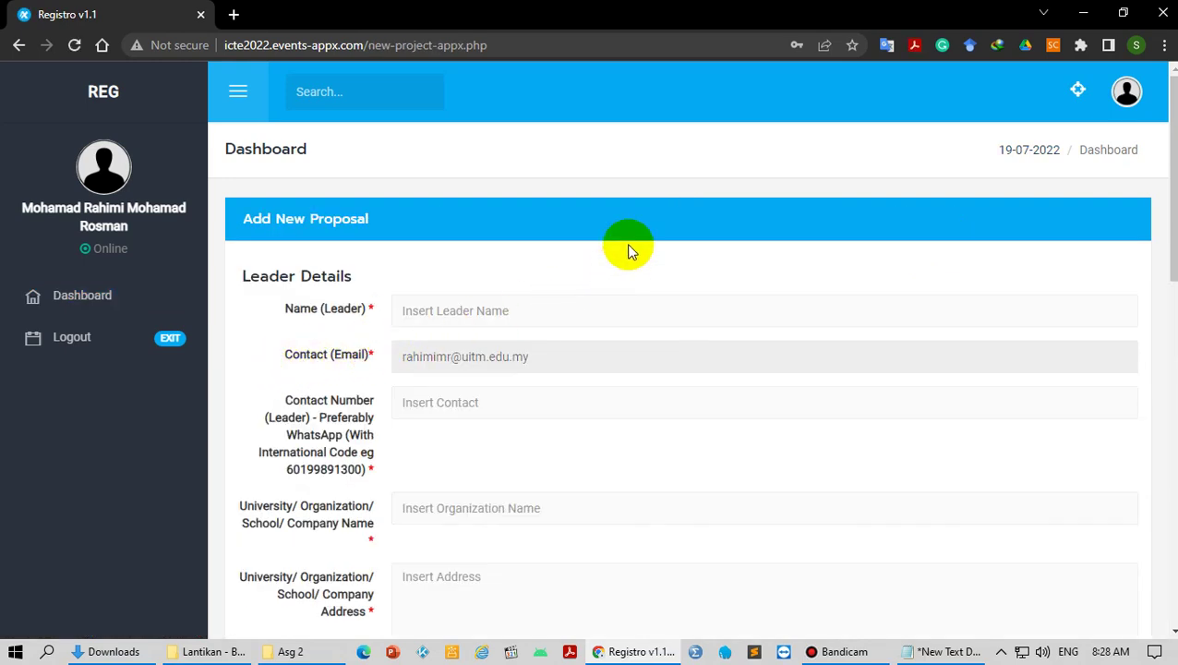
pyautogui.click(500, 317)
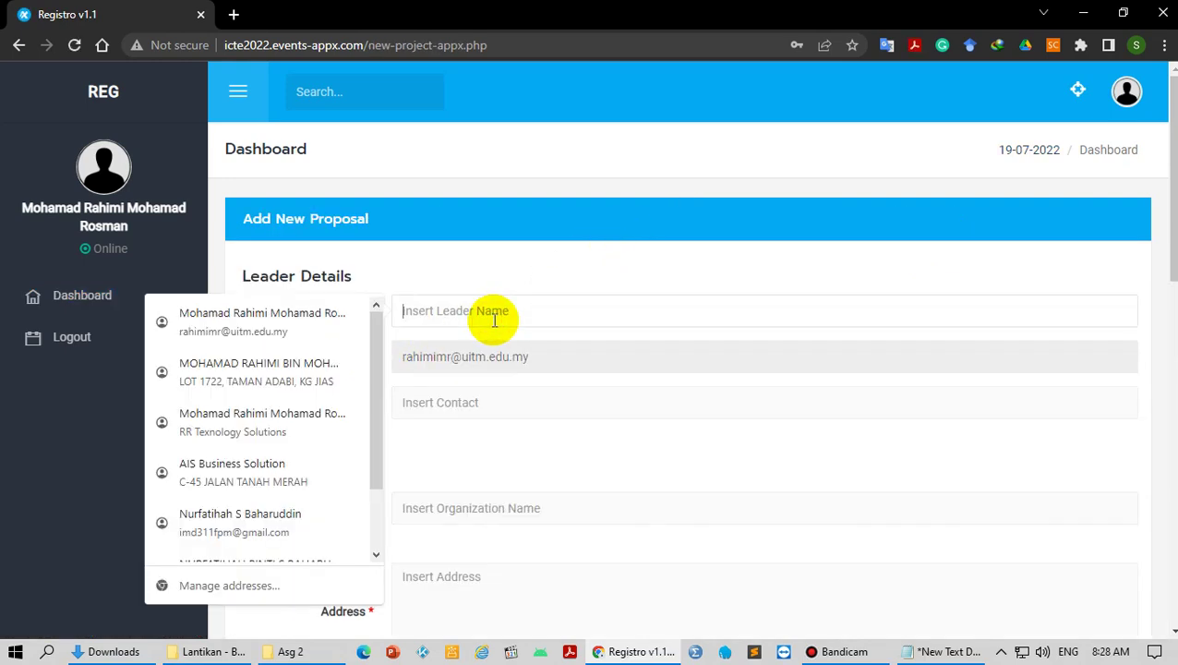
pyautogui.click(468, 268)
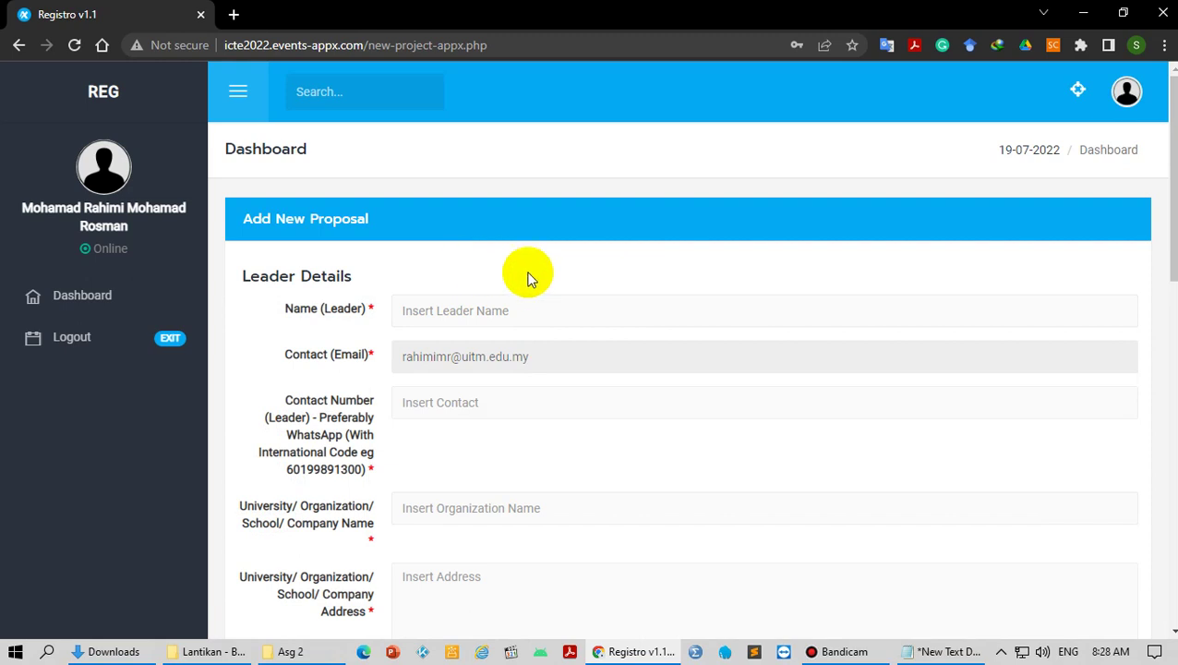
pyautogui.click(540, 299)
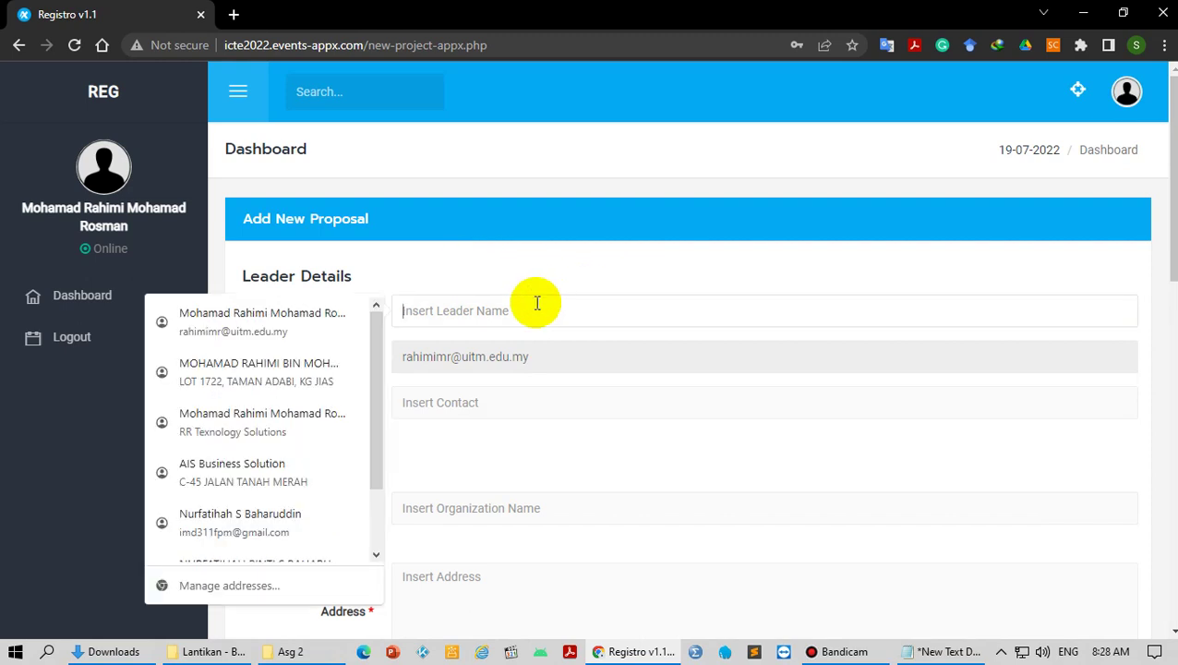
pyautogui.click(299, 386)
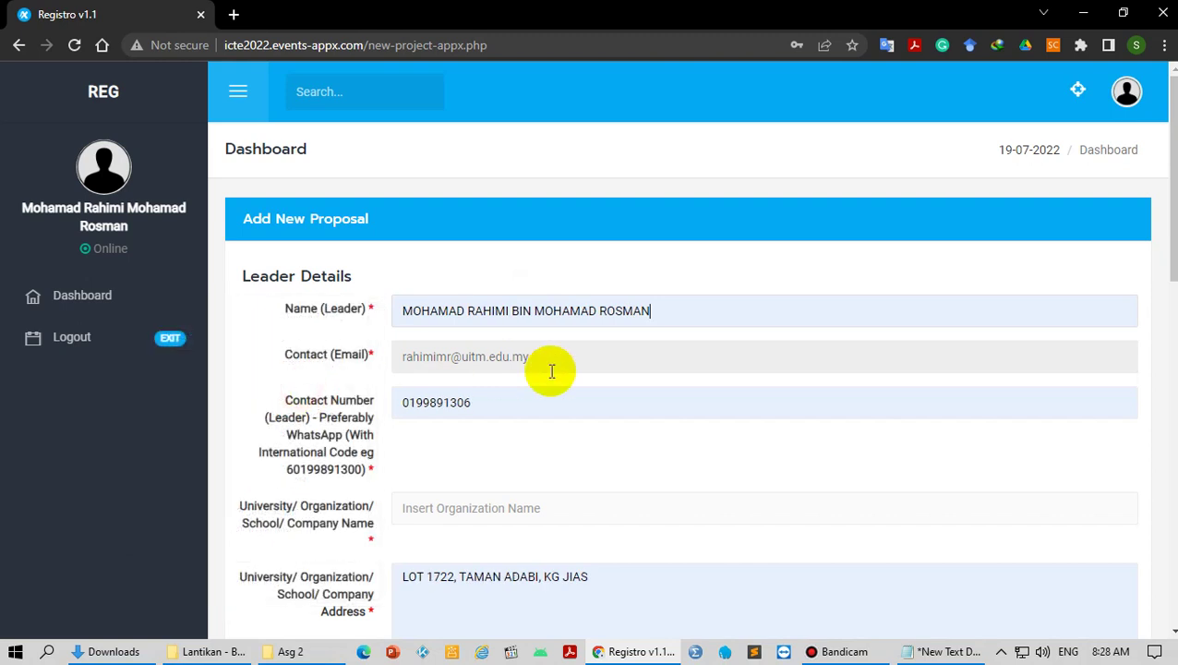
pyautogui.click(403, 403)
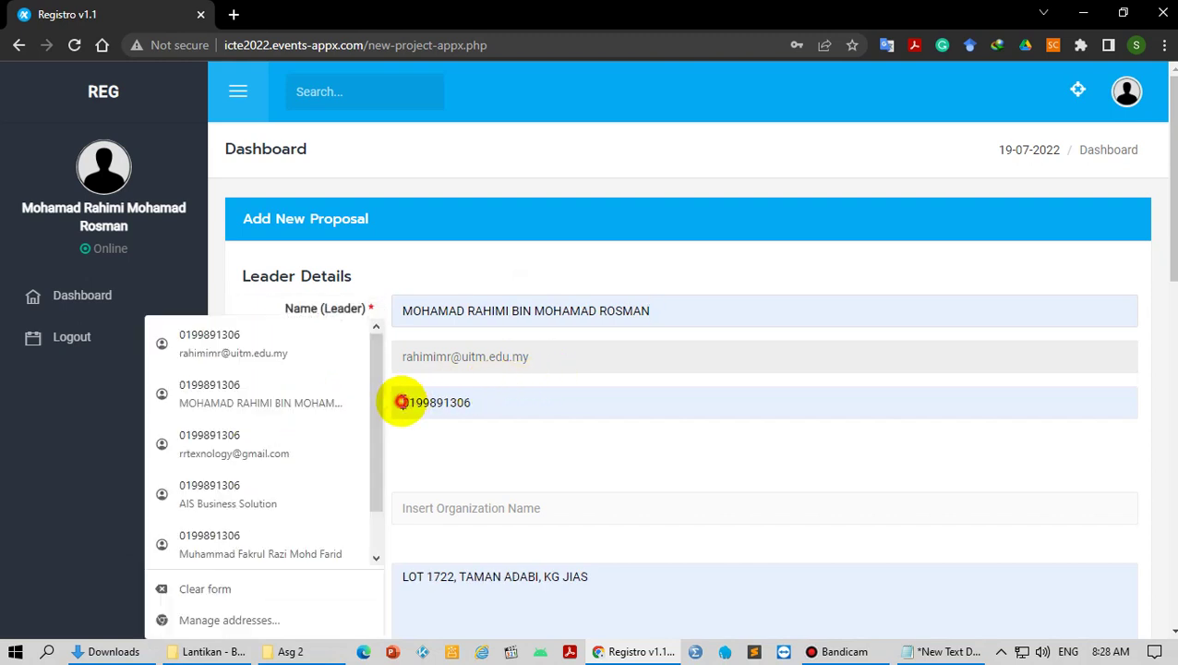
pyautogui.write('6')
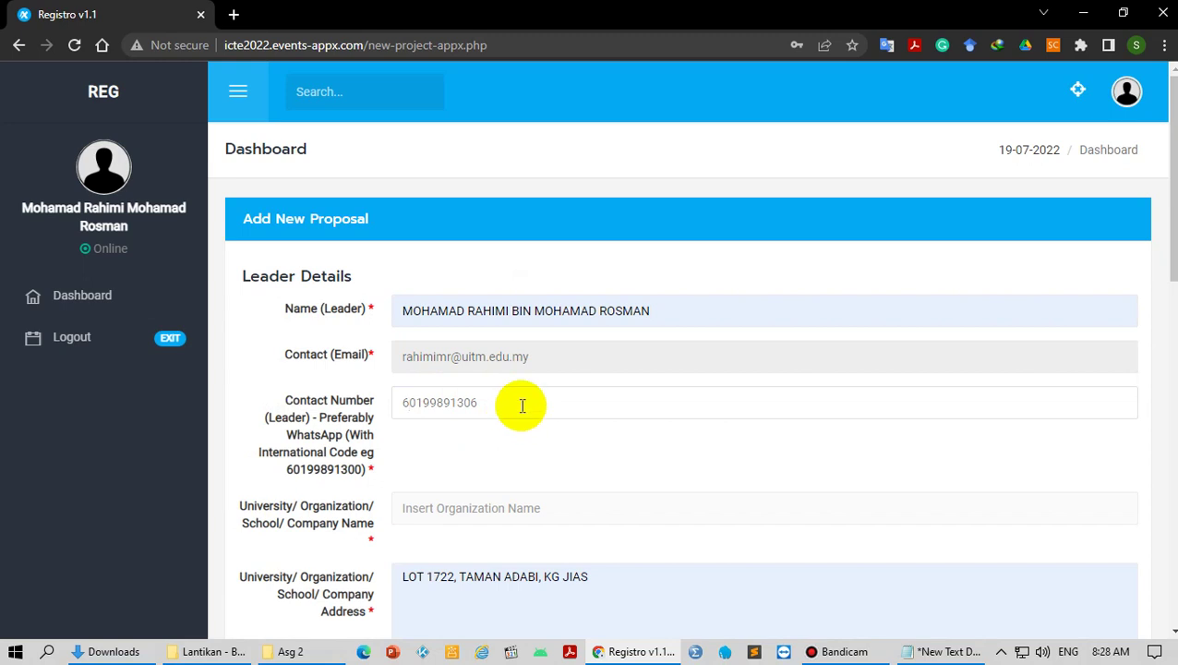
# Step: Enter 'UiTM Cawangann Kelantan' as the organisation and replace the old address with its address
pyautogui.click(503, 503)
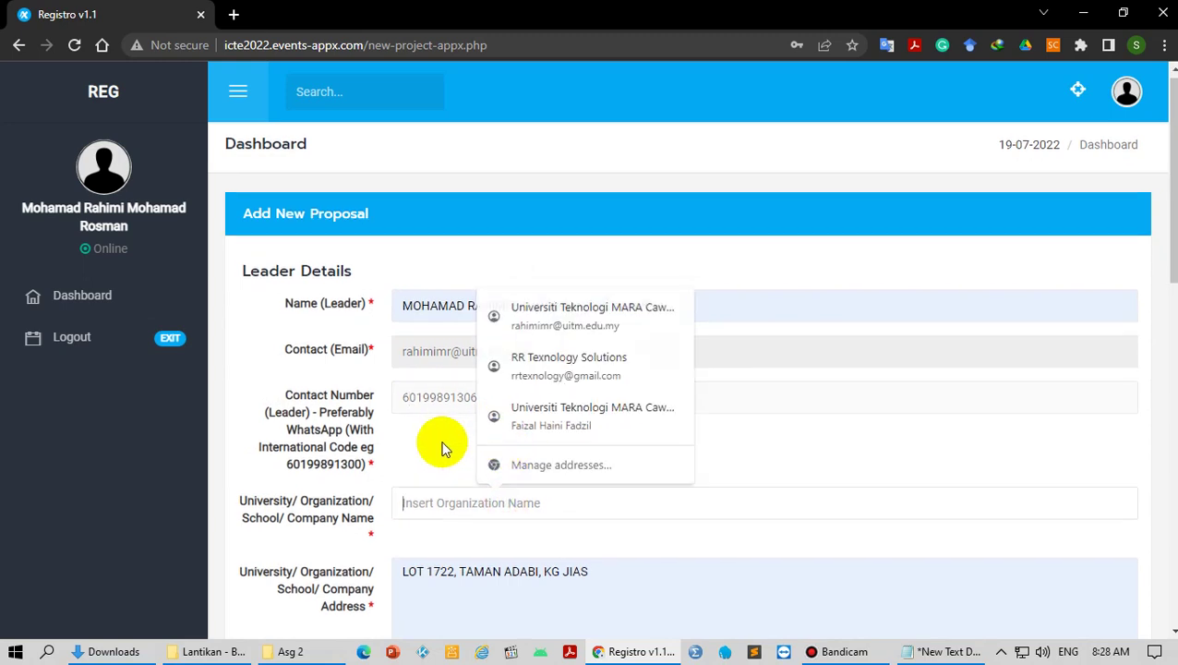
pyautogui.scroll(-2, 441, 448)
pyautogui.write('U')
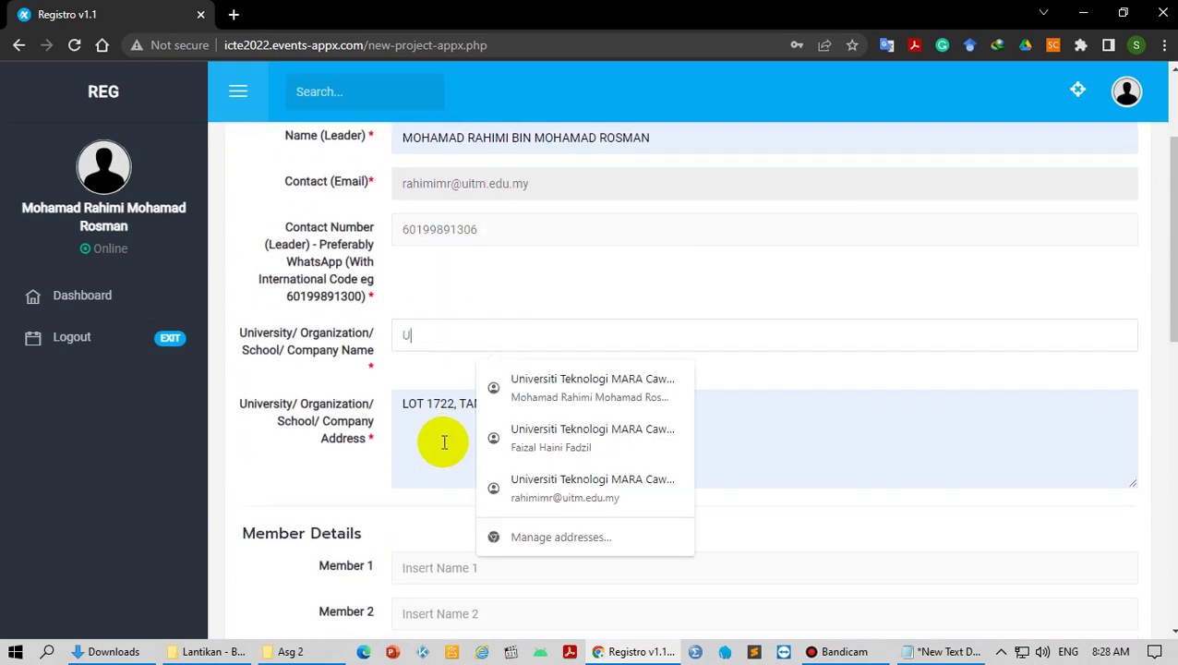
pyautogui.write('iTM Cawan')
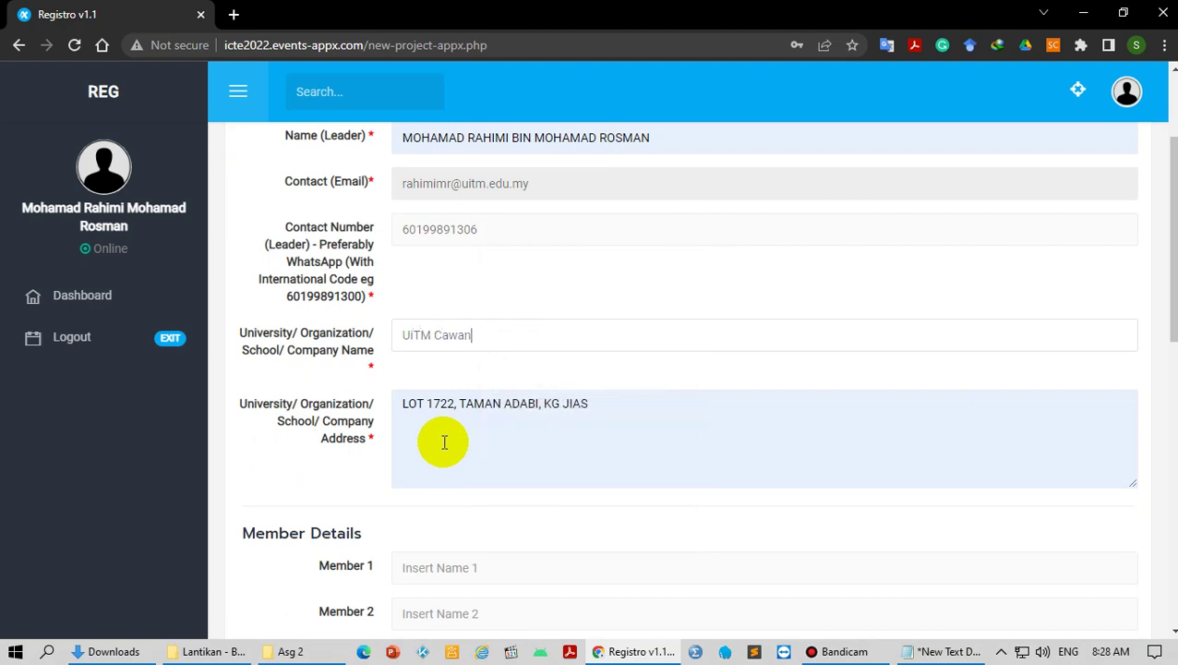
pyautogui.write('gann Kelantan')
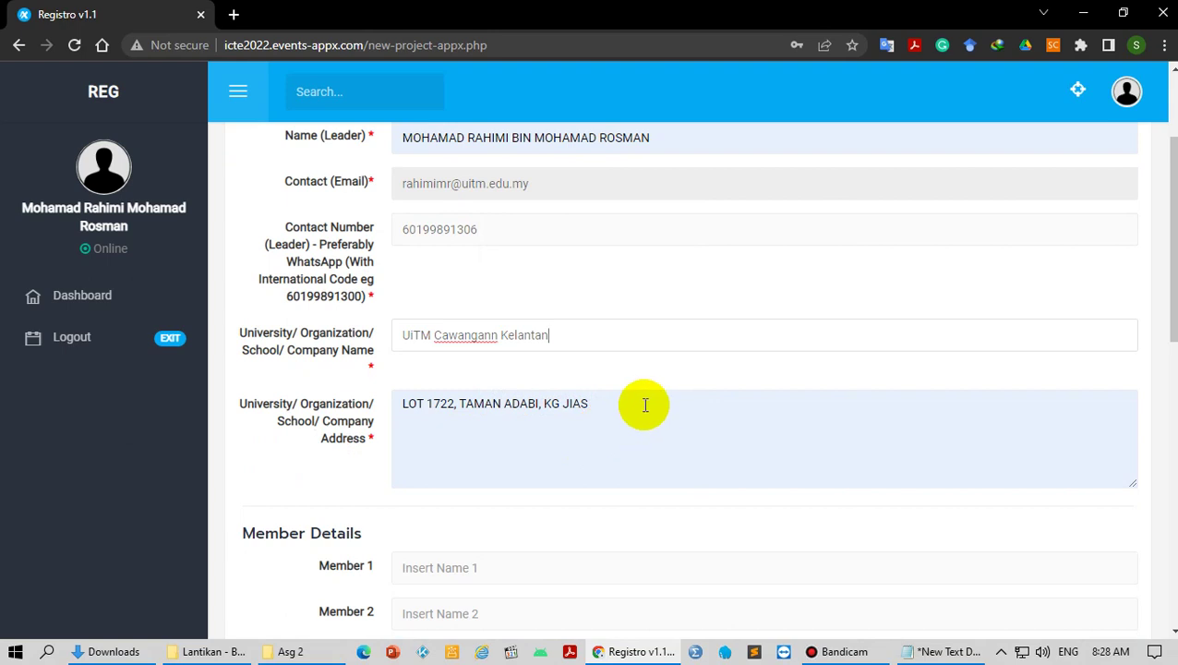
pyautogui.moveTo(642, 402); pyautogui.dragTo(400, 402)
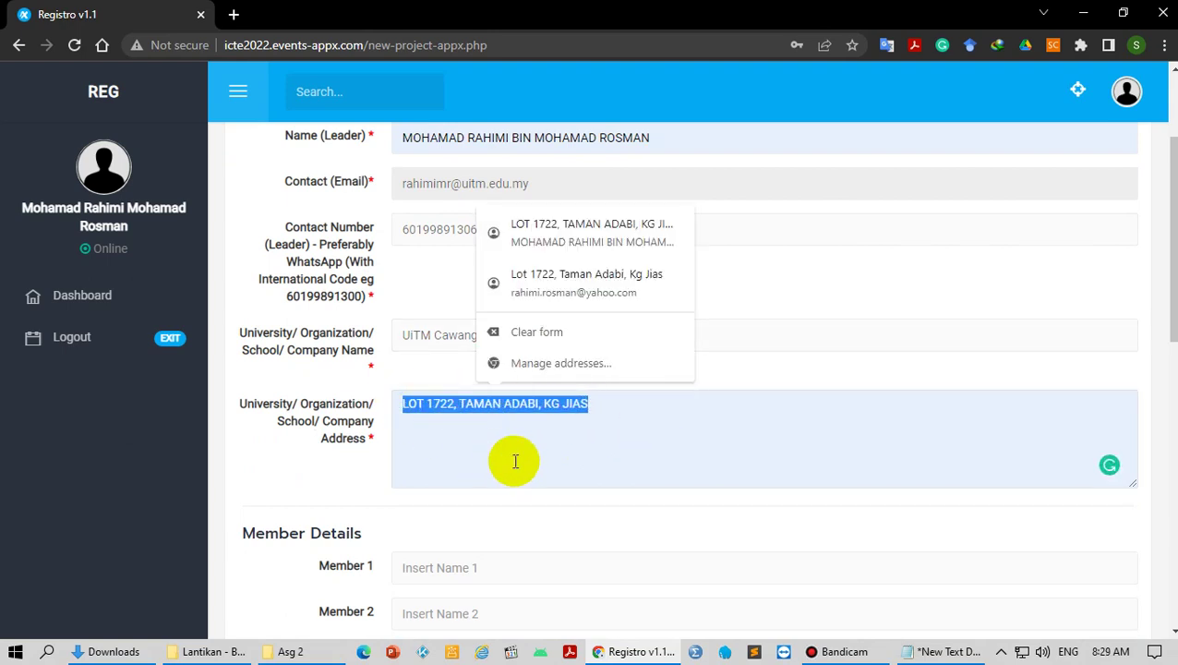
pyautogui.write('Bukit')
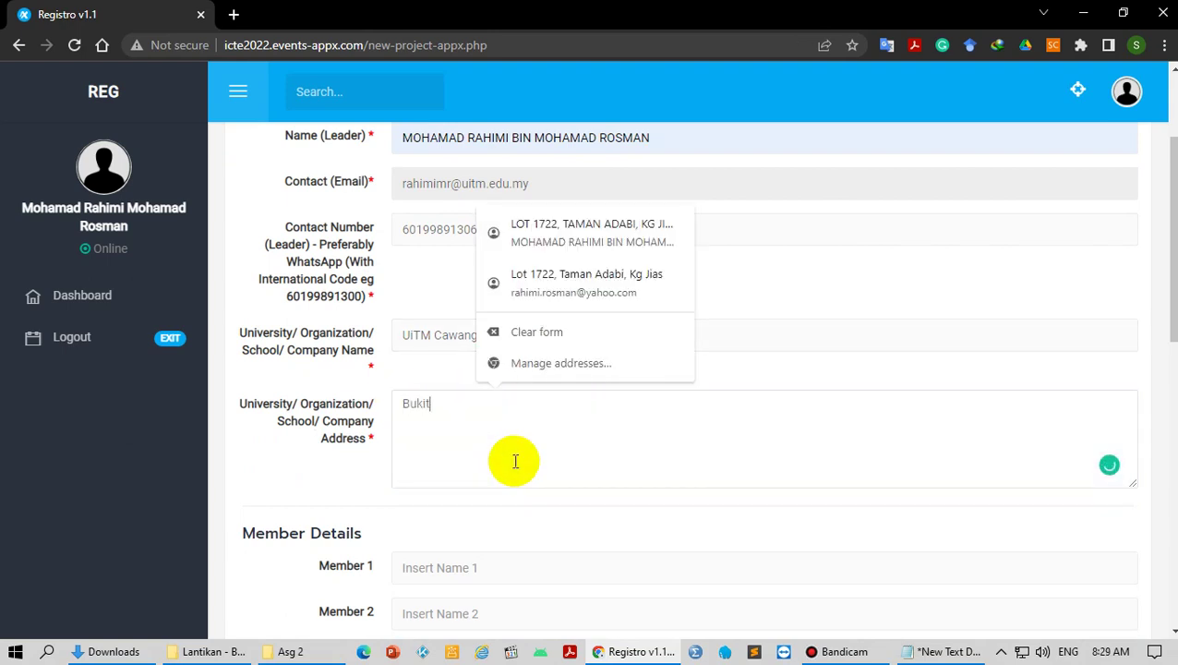
pyautogui.write(' Ilmu, 18500 Machang, ')
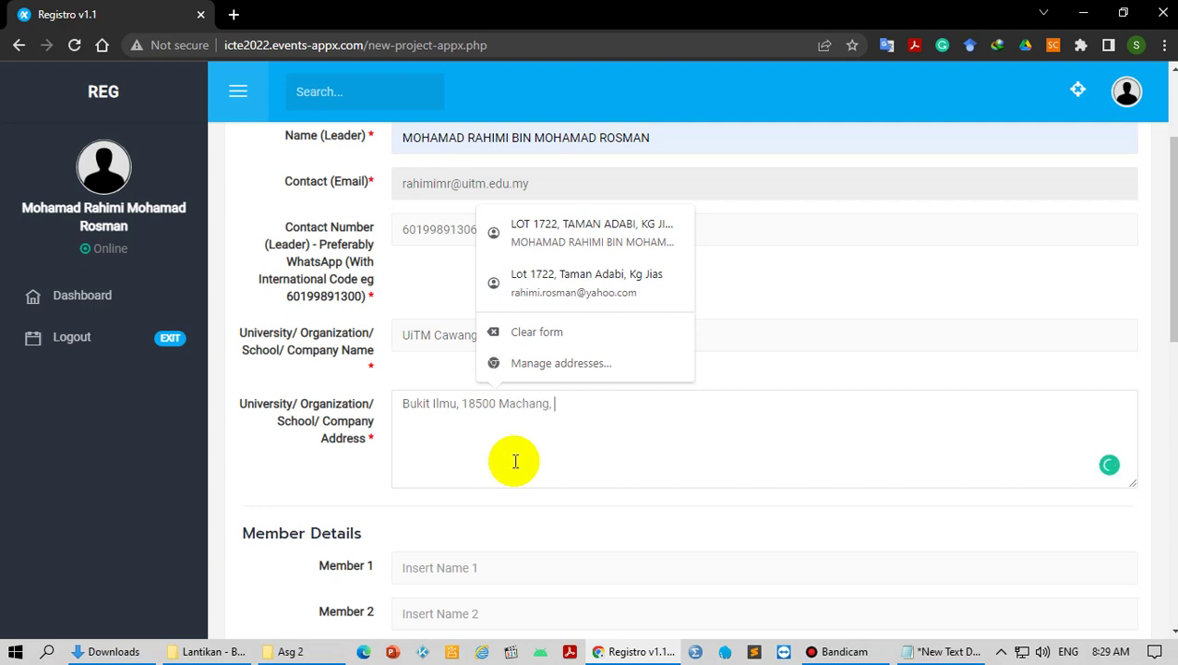
pyautogui.write('Kelamtam')
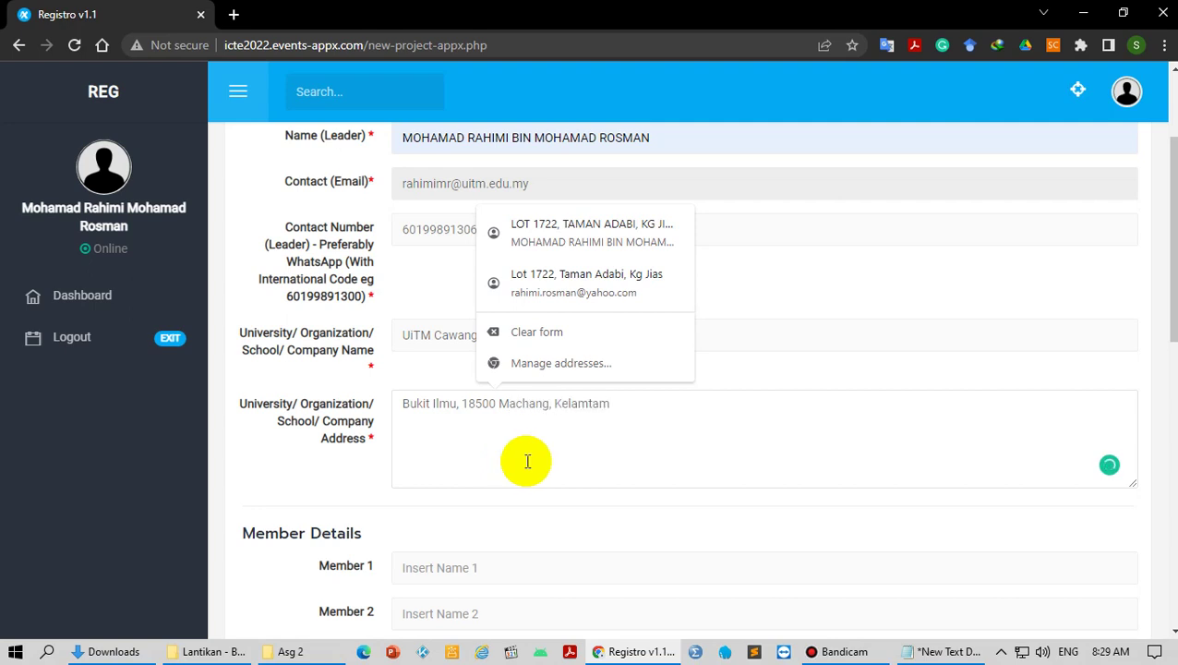
pyautogui.scroll(-2, 527, 461)
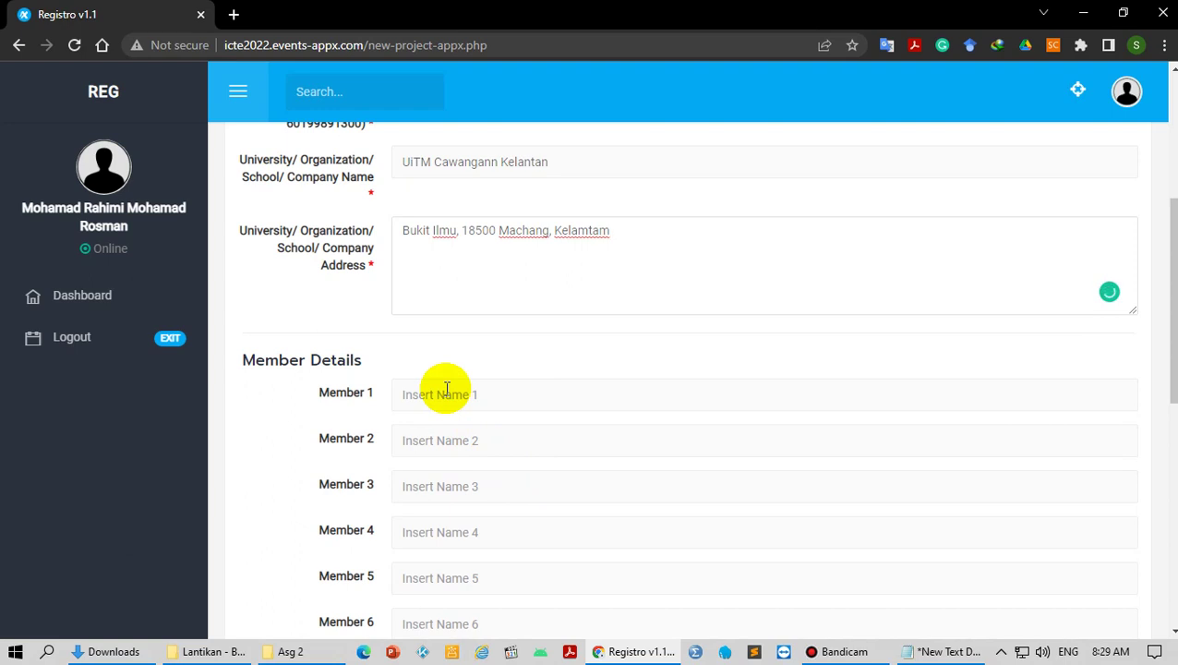
# Step: Enter 'Nama 1' as Member 1 and 'Nama 2' as Member 2
pyautogui.scroll(-1, 446, 388)
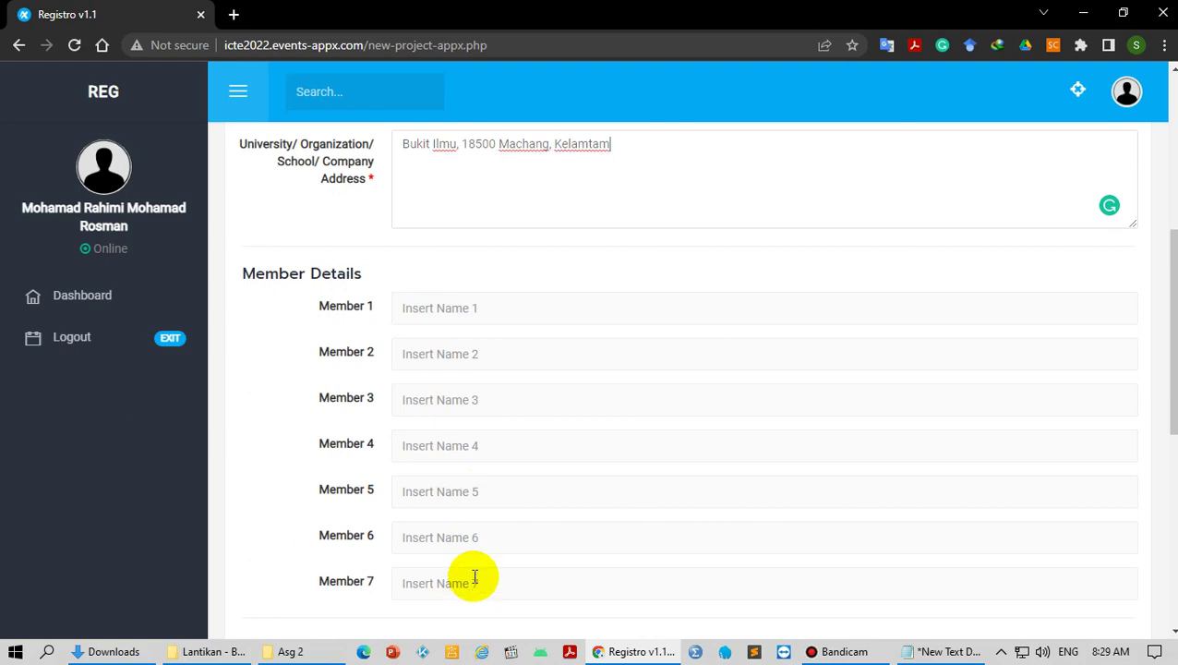
pyautogui.click(494, 309)
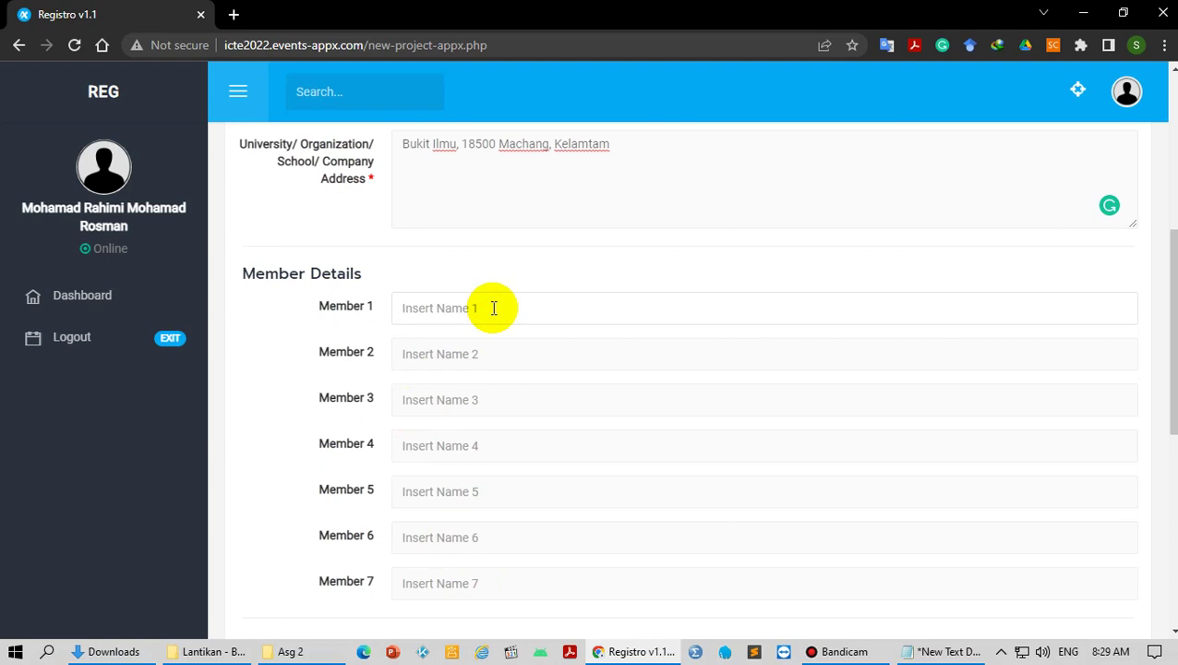
pyautogui.write('Nama 1')
pyautogui.click(493, 356)
pyautogui.write('Nama 2')
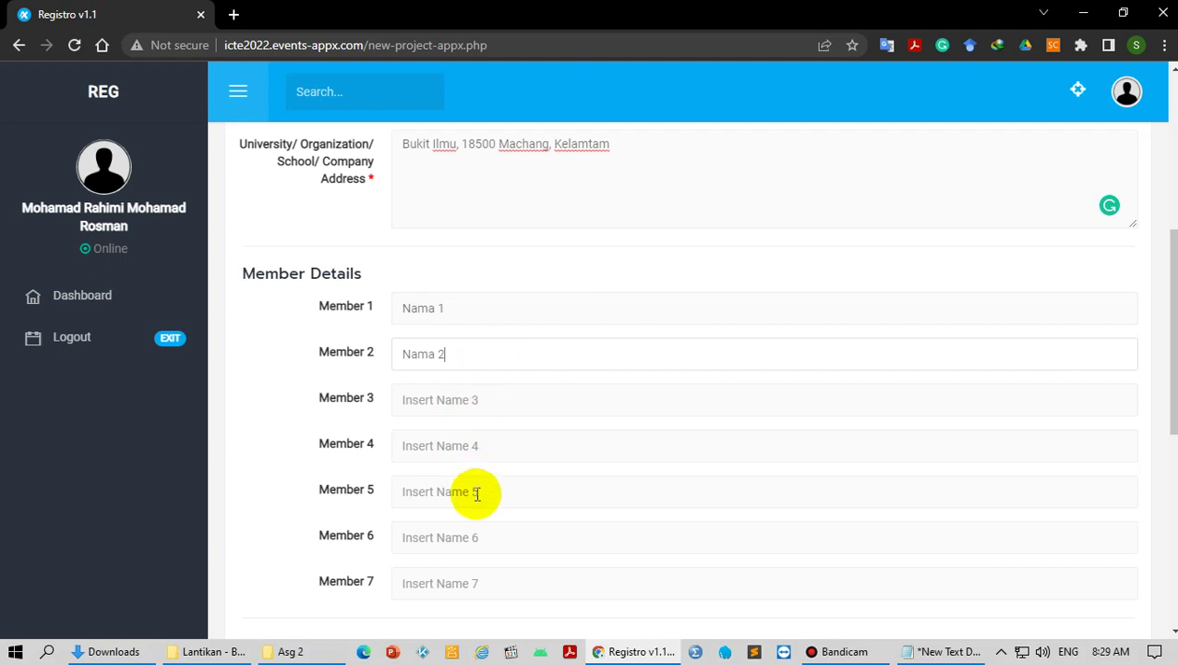
pyautogui.scroll(-4, 482, 549)
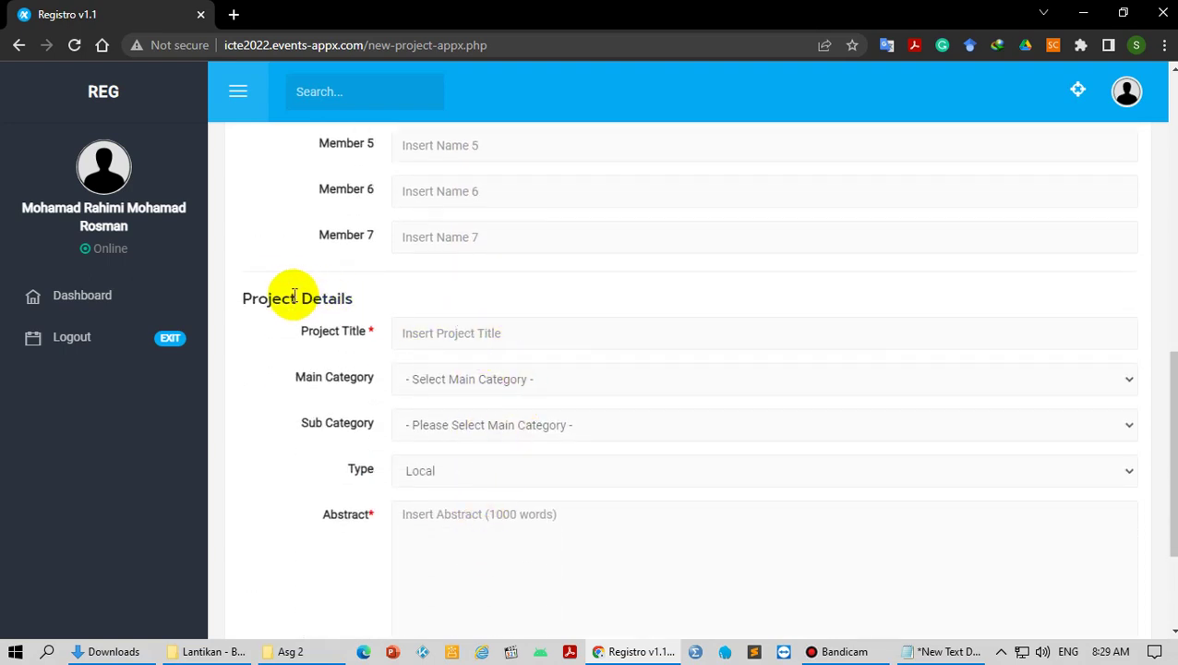
# Step: Type 'CiteGuru Application for Education' as the project title
pyautogui.click(463, 338)
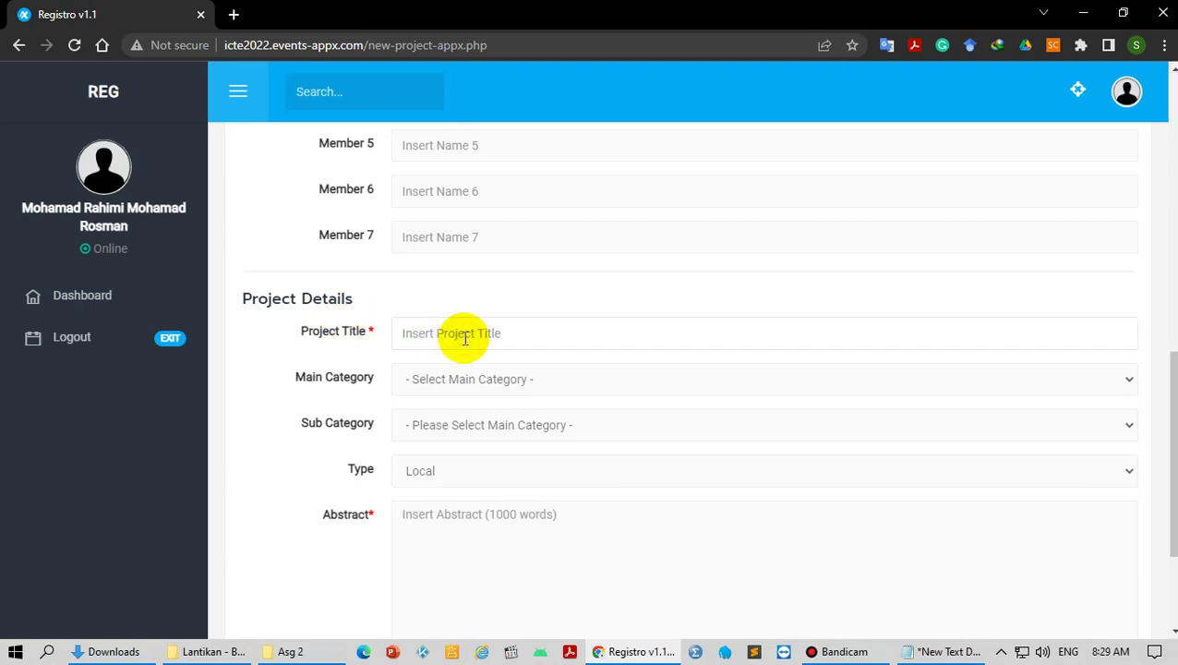
pyautogui.write('CiteGuru Applica')
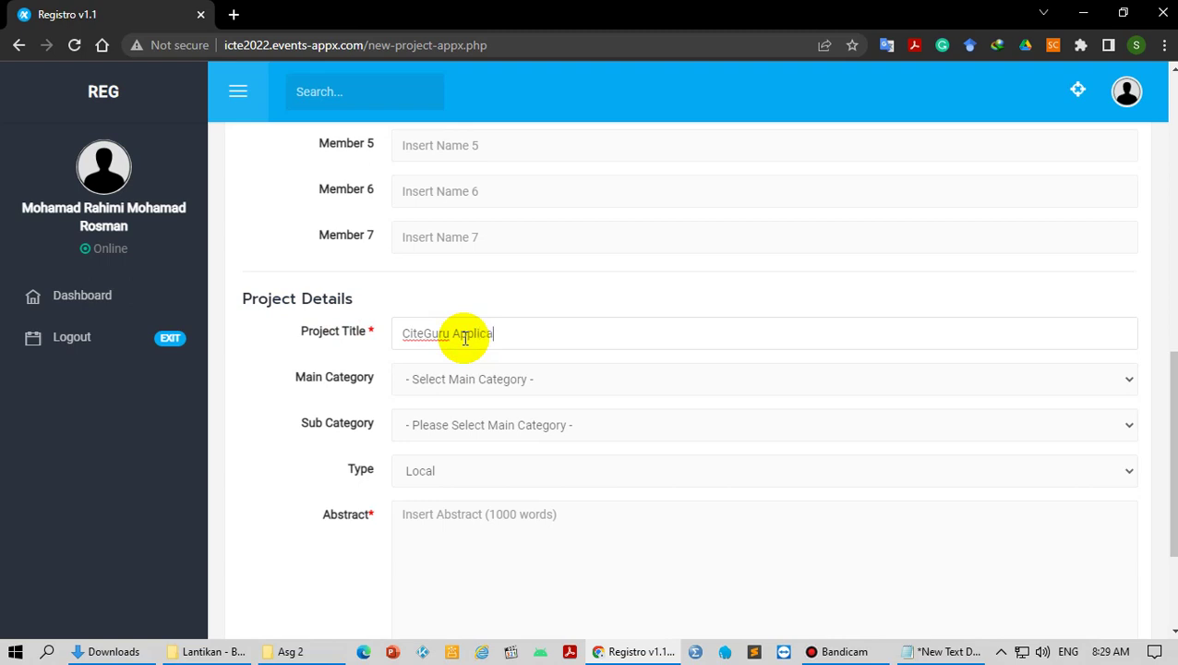
pyautogui.write('tion for Education')
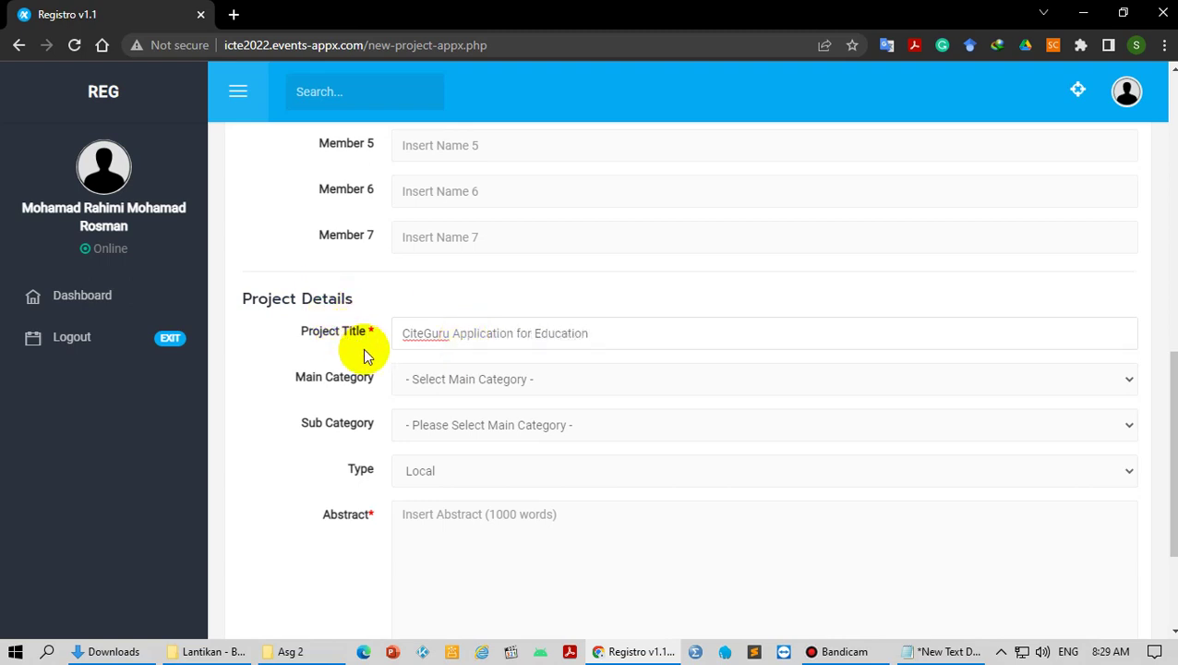
pyautogui.click(492, 380)
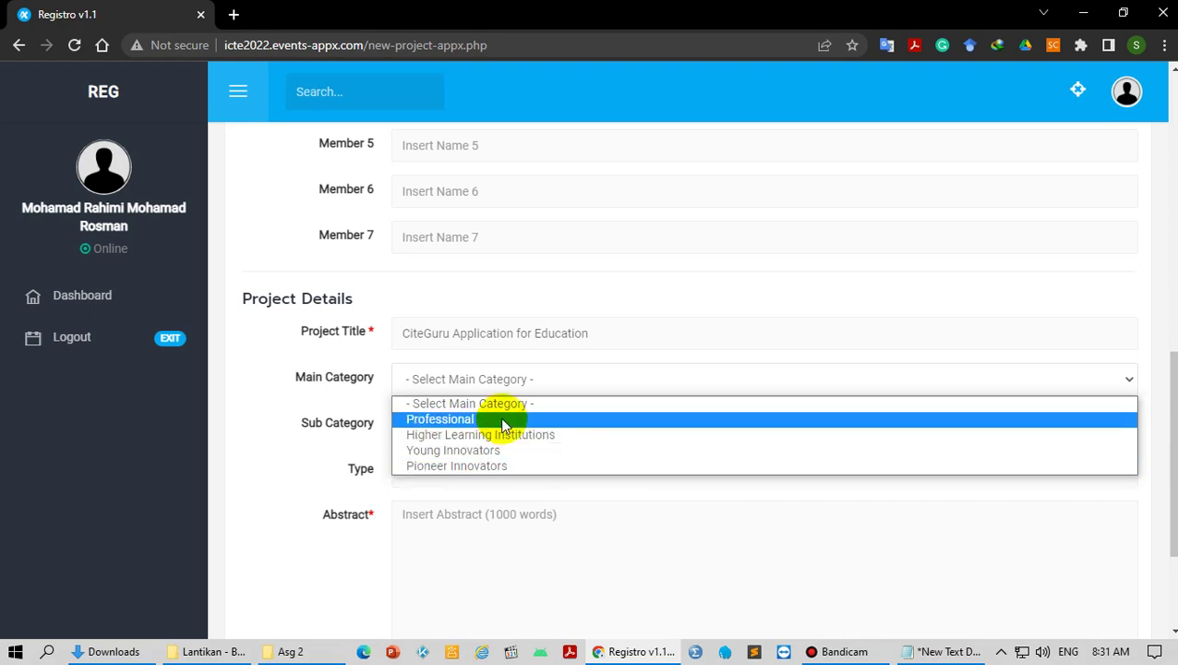
# Step: Set Main Category to Professional and keep the project type as Local
pyautogui.click(503, 420)
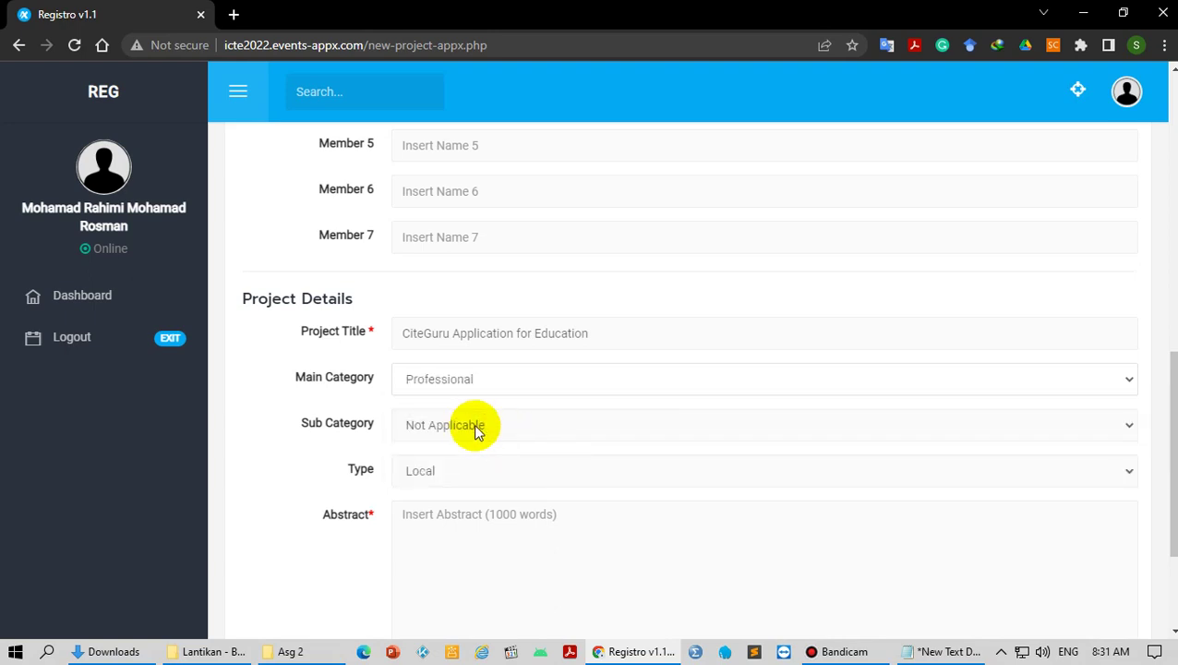
pyautogui.click(462, 472)
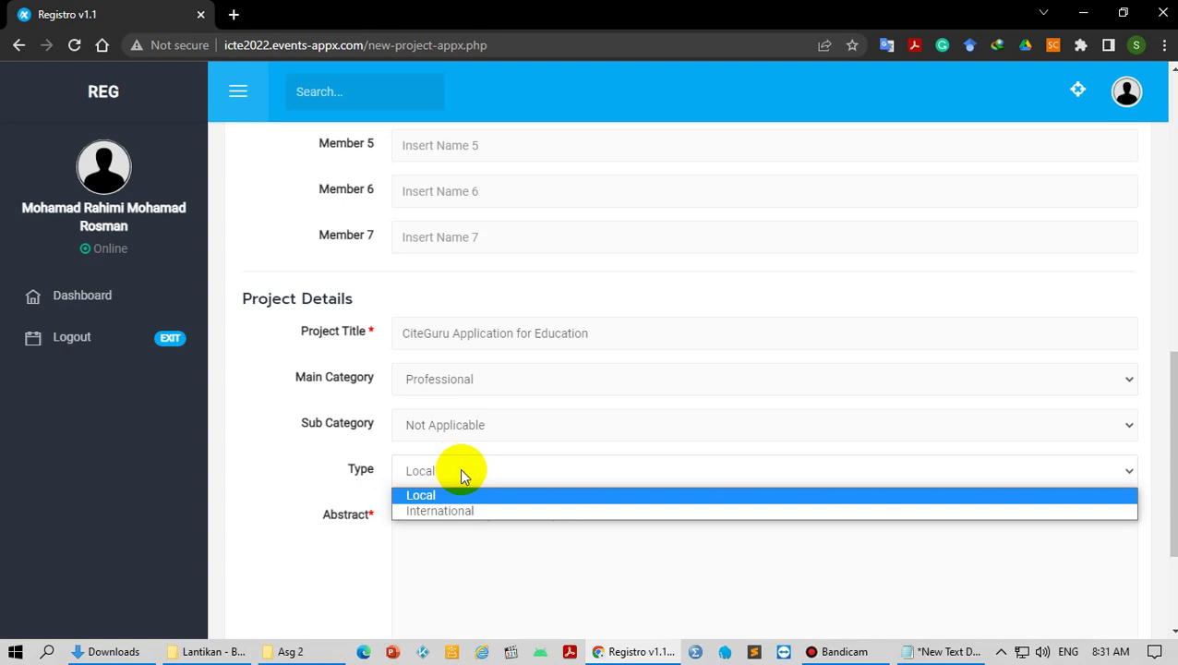
pyautogui.click(435, 495)
# Step: Fill the Abstract with filler text, copying and pasting it to lengthen it
pyautogui.click(427, 533)
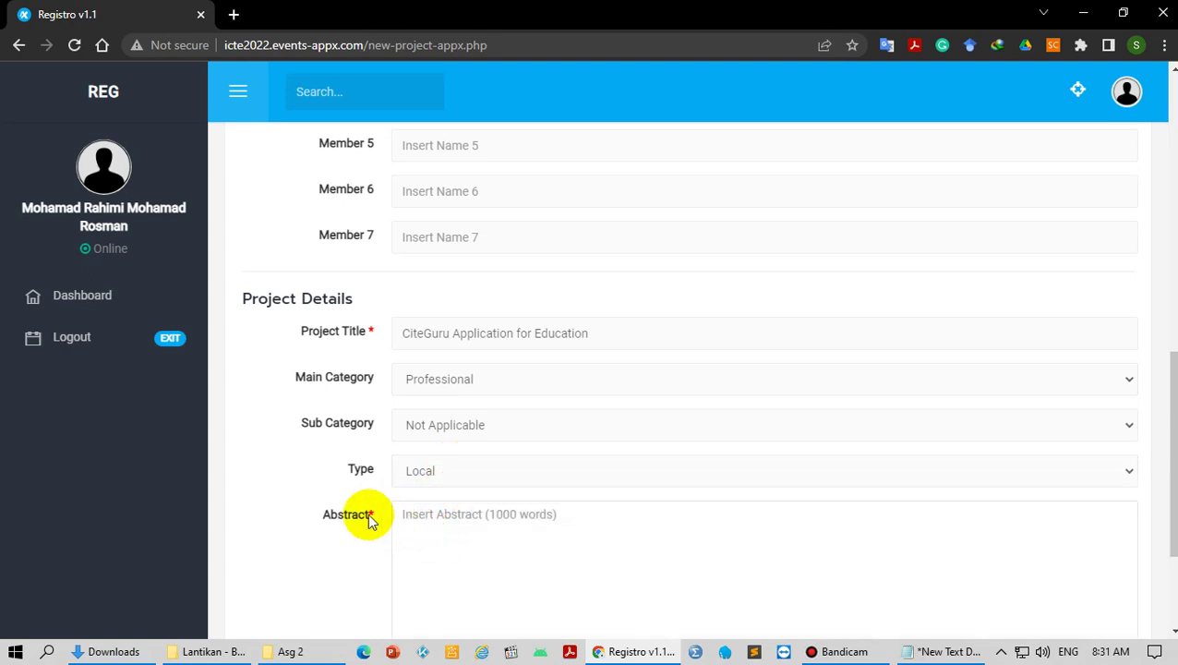
pyautogui.scroll(-2, 325, 506)
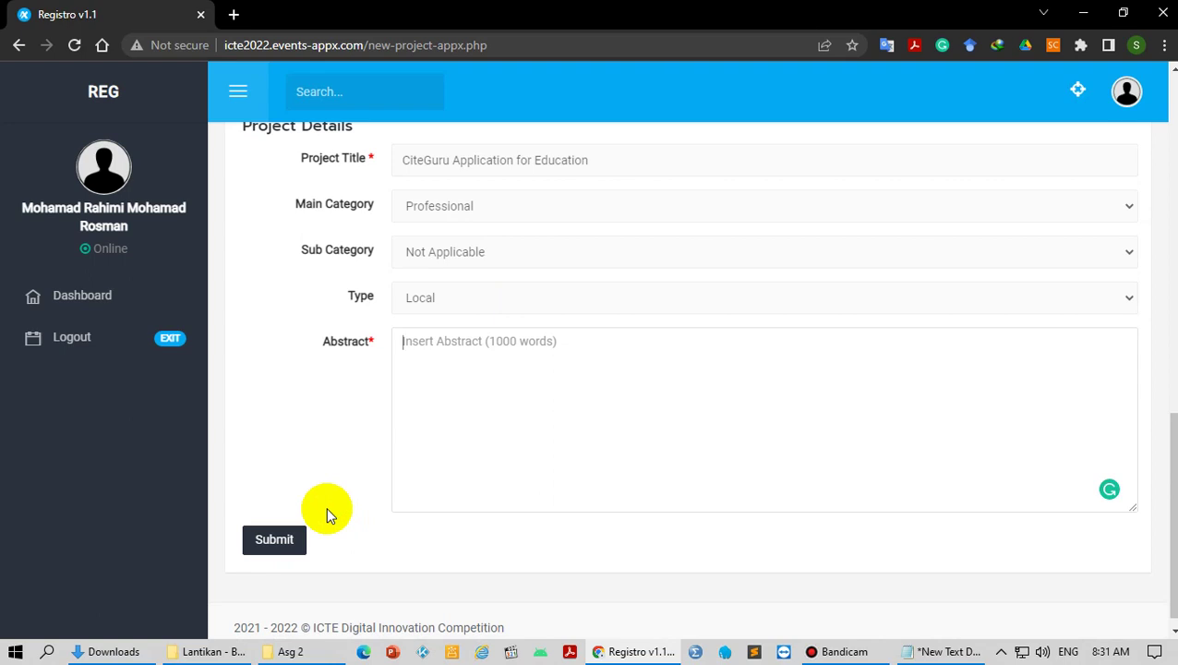
pyautogui.write('d')
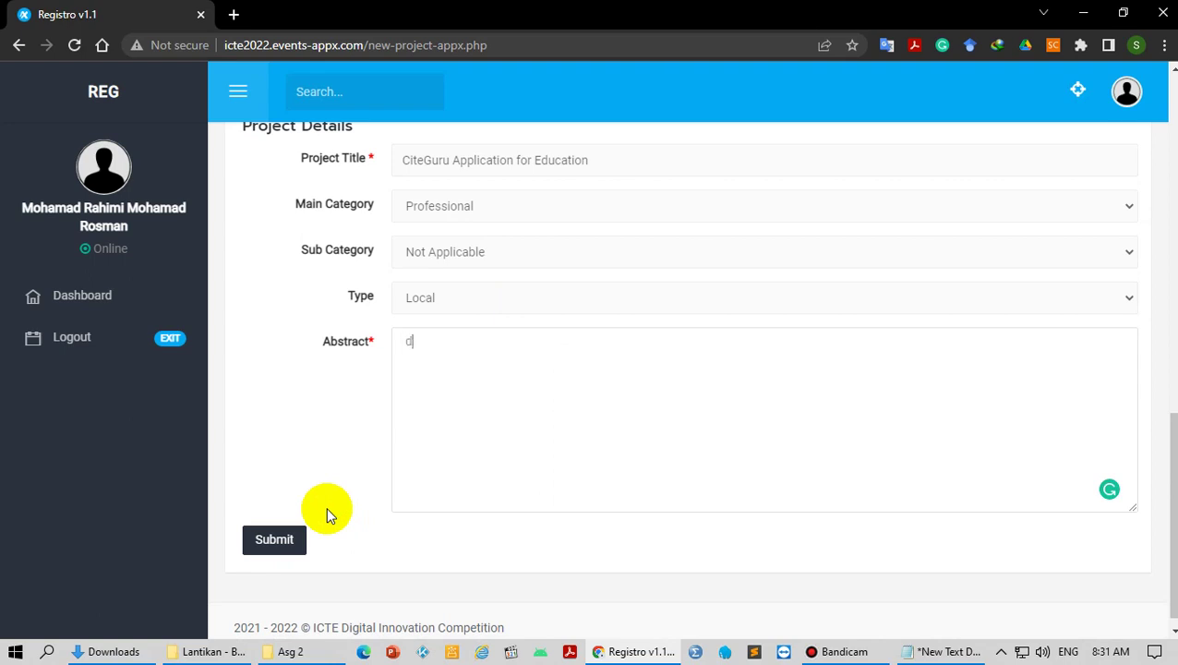
pyautogui.write('a dasd ads adas das das das d asd asdasdasdasdasda')
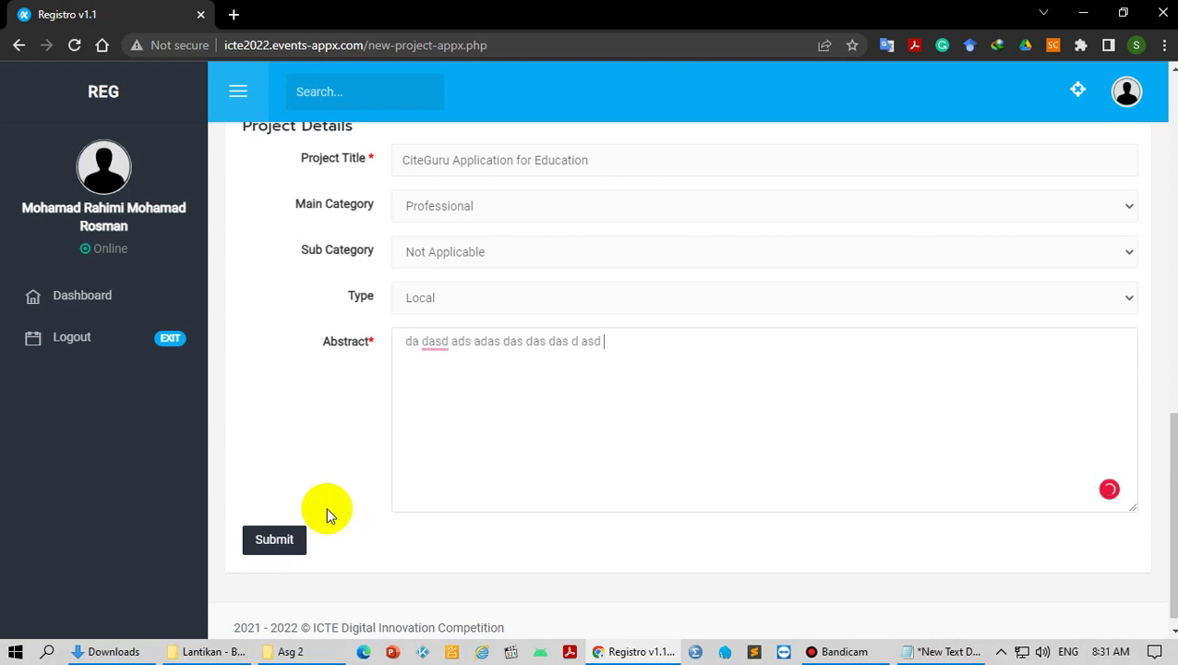
pyautogui.hotkey('ctrl', 'a')
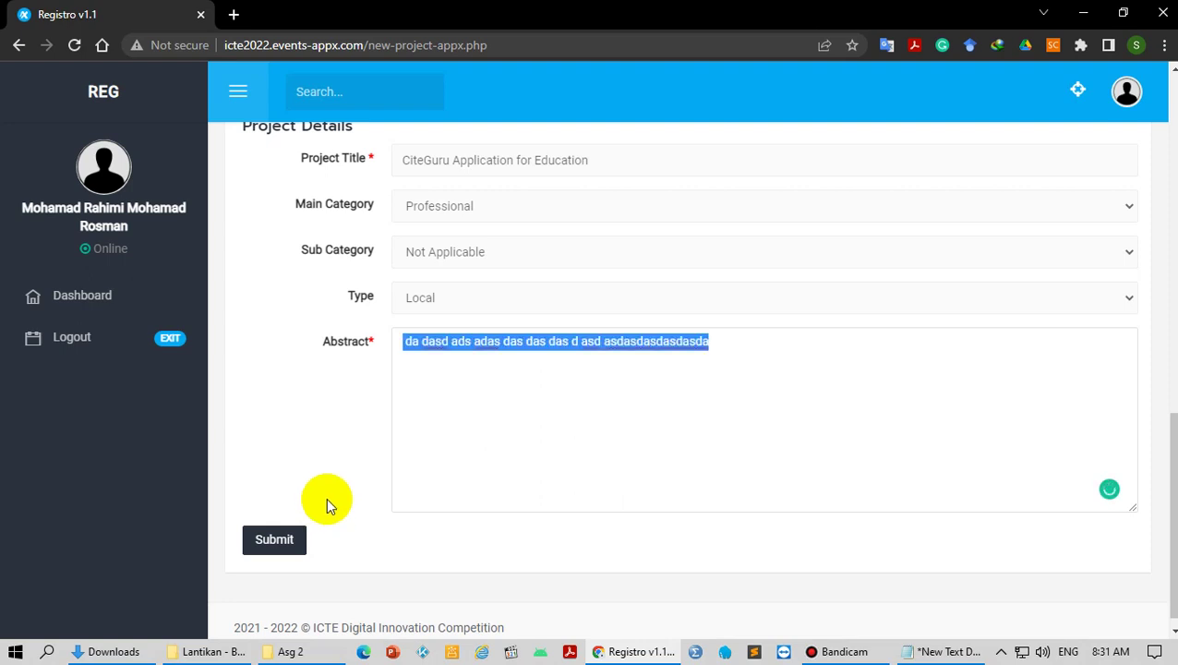
pyautogui.hotkey('ctrl', 'c')
pyautogui.hotkey('ctrl', 'v')
pyautogui.hotkey('ctrl', 'v')
pyautogui.hotkey('ctrl', 'v')
pyautogui.hotkey('ctrl', 'v')
pyautogui.hotkey('ctrl', 'v')
pyautogui.hotkey('ctrl', 'v')
pyautogui.hotkey('ctrl', 'v')
pyautogui.hotkey('ctrl', 'v')
pyautogui.hotkey('ctrl', 'v')
pyautogui.hotkey('ctrl', 'v')
pyautogui.hotkey('ctrl', 'v')
pyautogui.hotkey('ctrl', 'v')
pyautogui.hotkey('ctrl', 'v')
pyautogui.hotkey('ctrl', 'v')
pyautogui.hotkey('ctrl', 'v')
pyautogui.hotkey('ctrl', 'v')
pyautogui.hotkey('ctrl', 'v')
pyautogui.hotkey('ctrl', 'v')
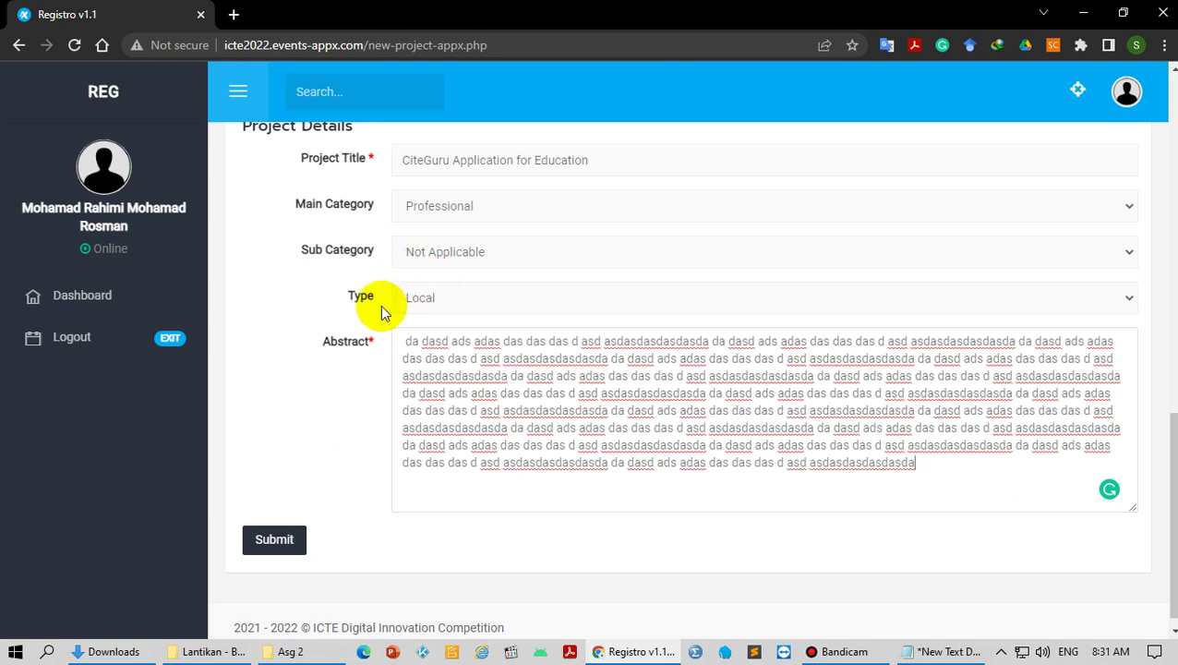
pyautogui.scroll(7, 380, 304)
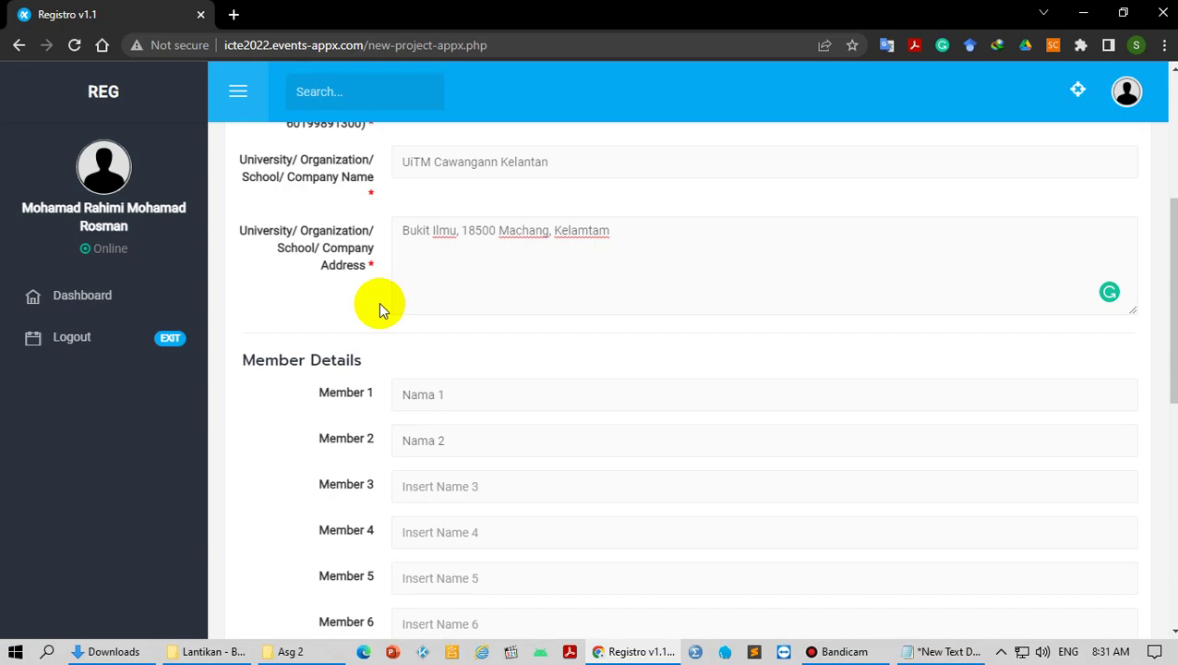
pyautogui.scroll(-7, 379, 302)
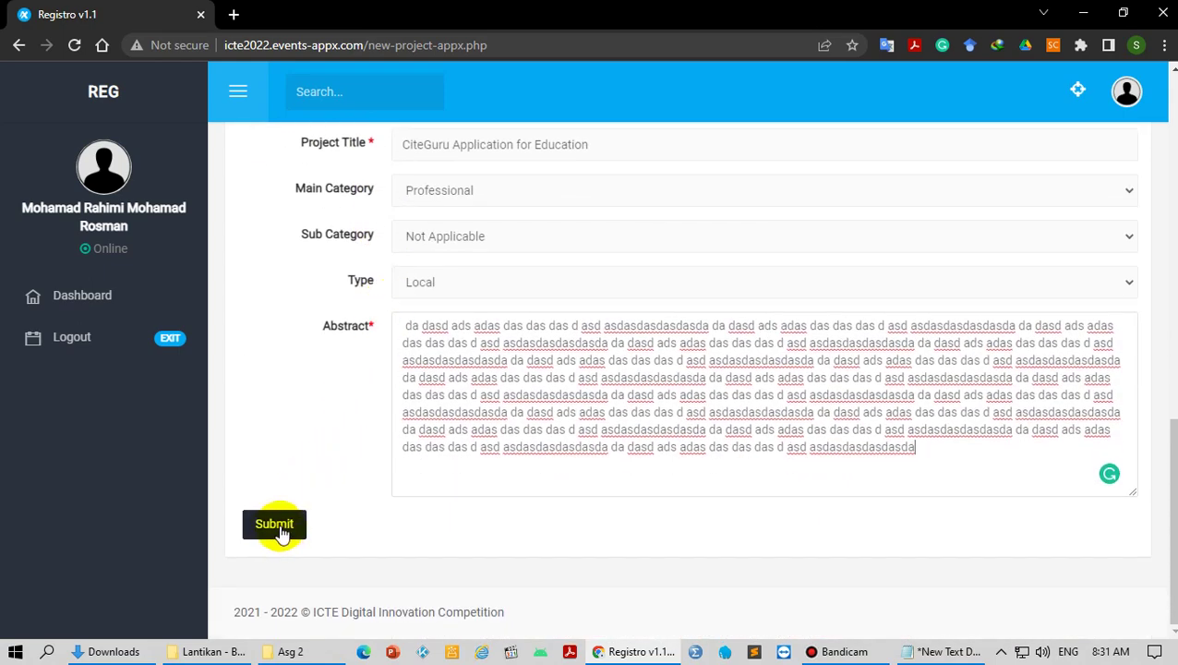
# Step: Submit and confirm the new project, then go to the dashboard showing PR80 as Draft
pyautogui.click(279, 531)
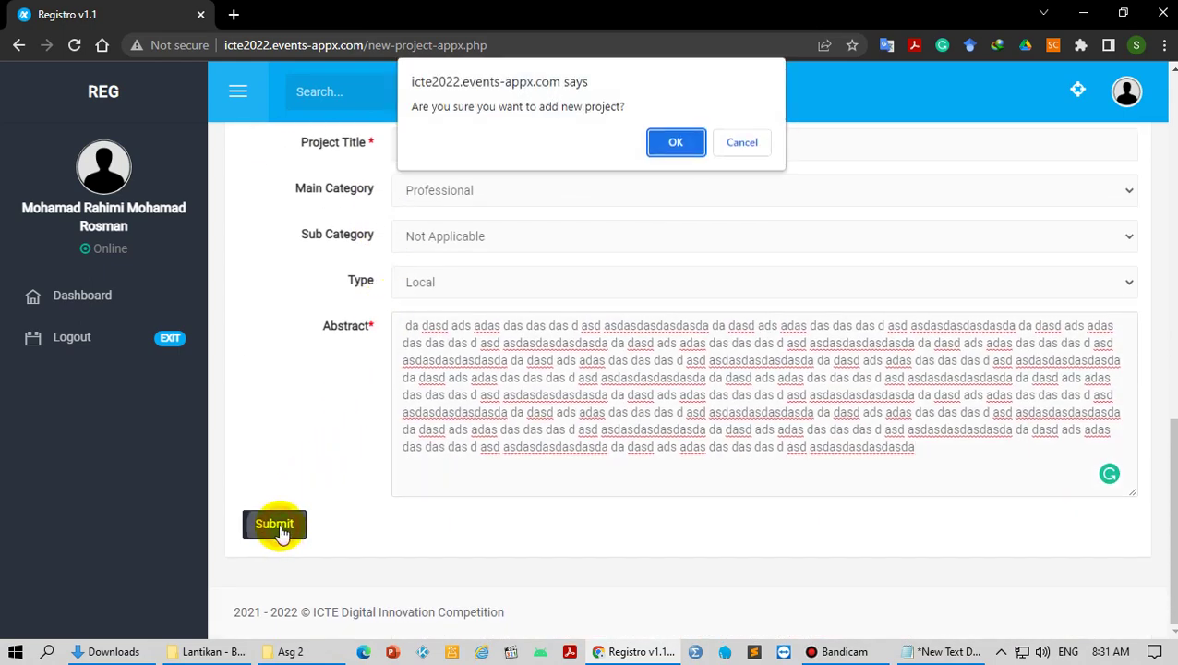
pyautogui.click(673, 145)
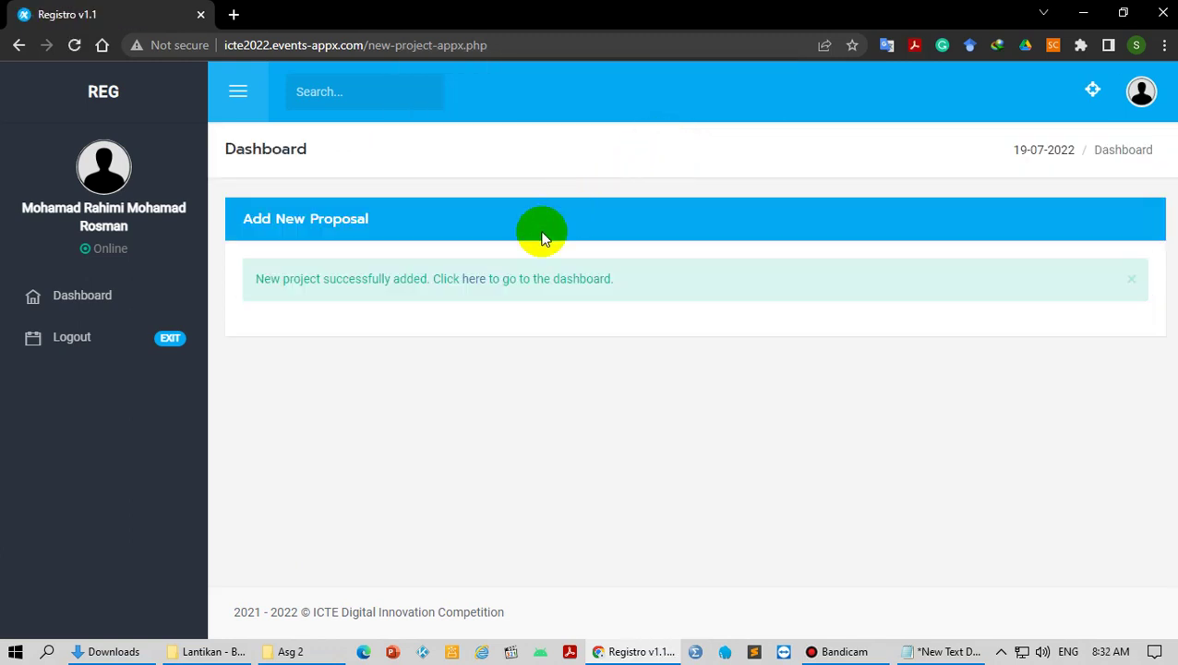
pyautogui.click(474, 279)
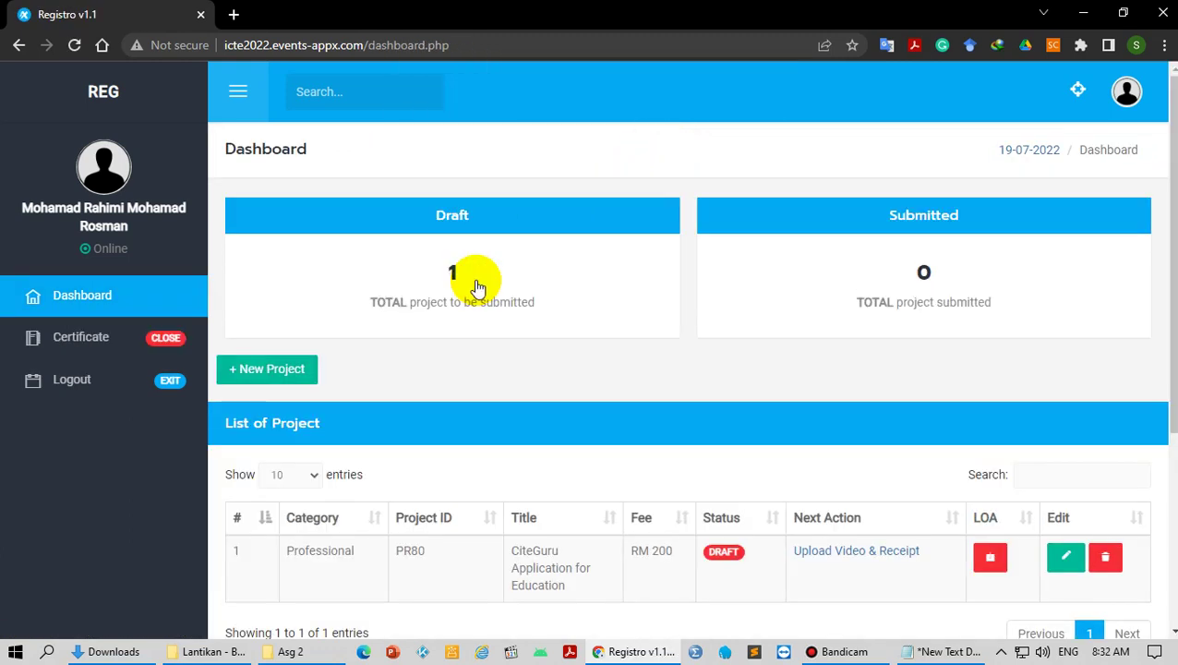
pyautogui.scroll(-2, 617, 404)
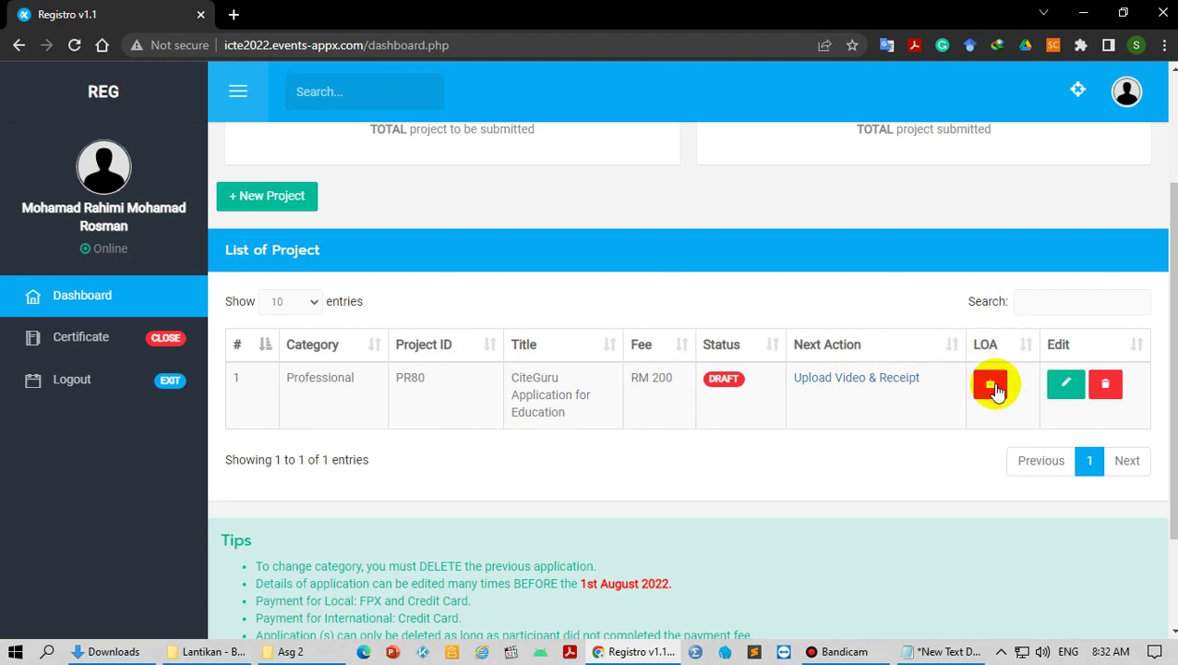
# Step: Download PR80_-_Acceptance_Letter.pdf with Internet Download Manager and open it from the download list
pyautogui.click(992, 386)
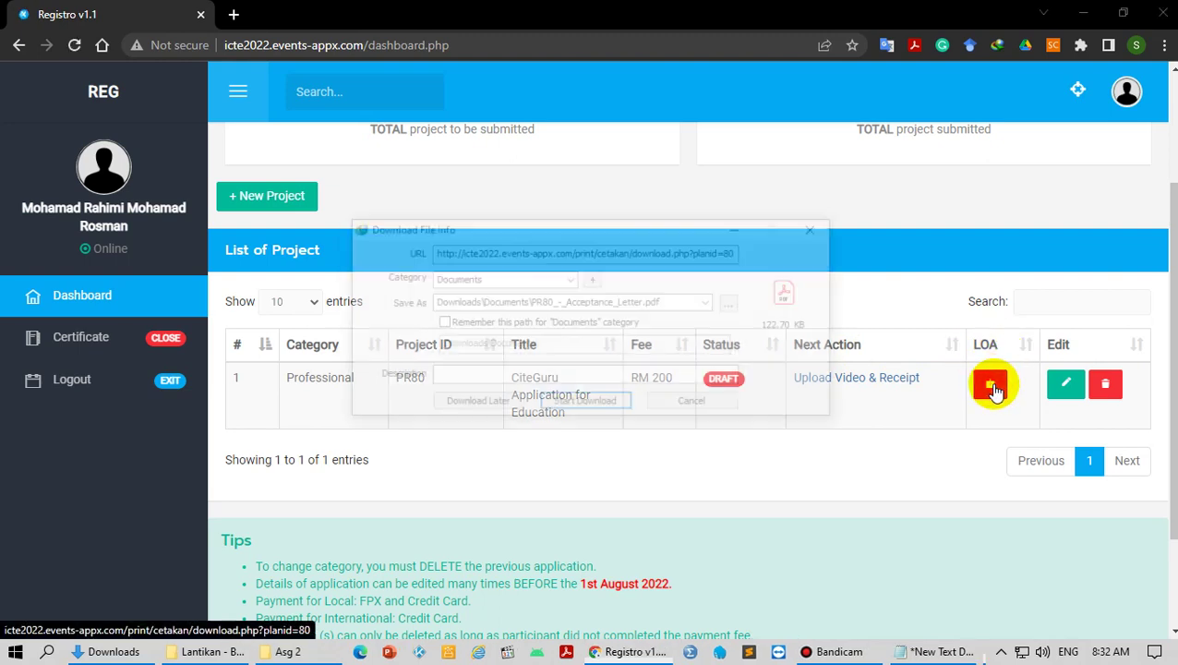
pyautogui.click(574, 408)
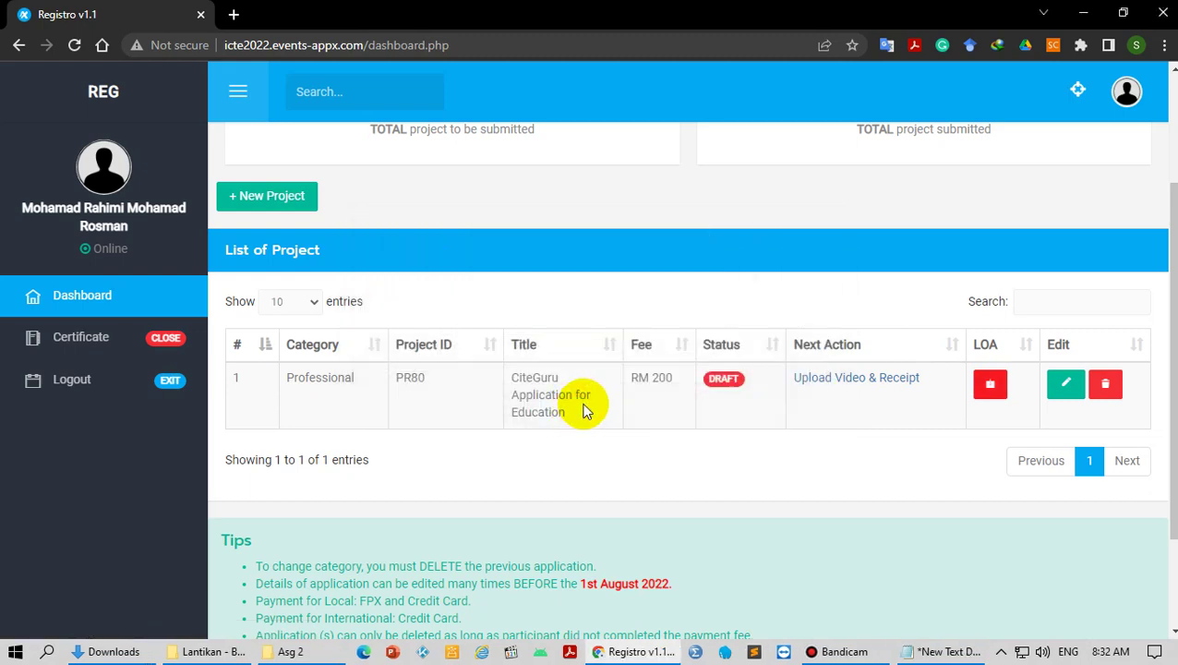
pyautogui.click(1001, 651)
pyautogui.click(1020, 551)
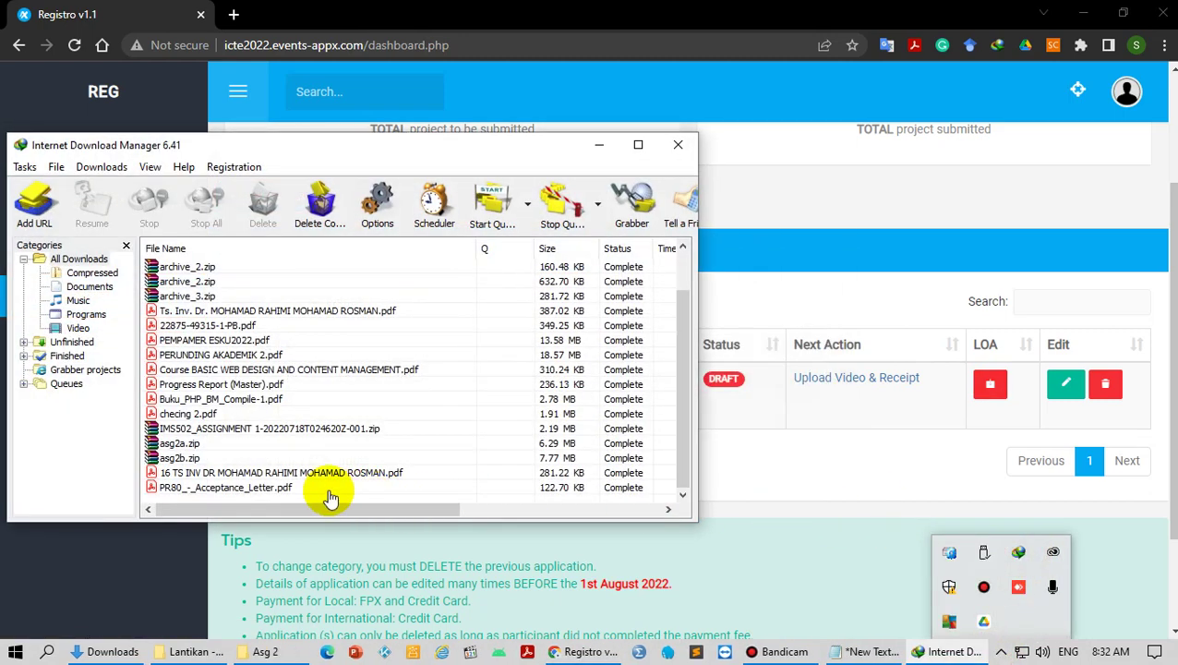
pyautogui.rightClick(312, 490)
pyautogui.click(363, 196)
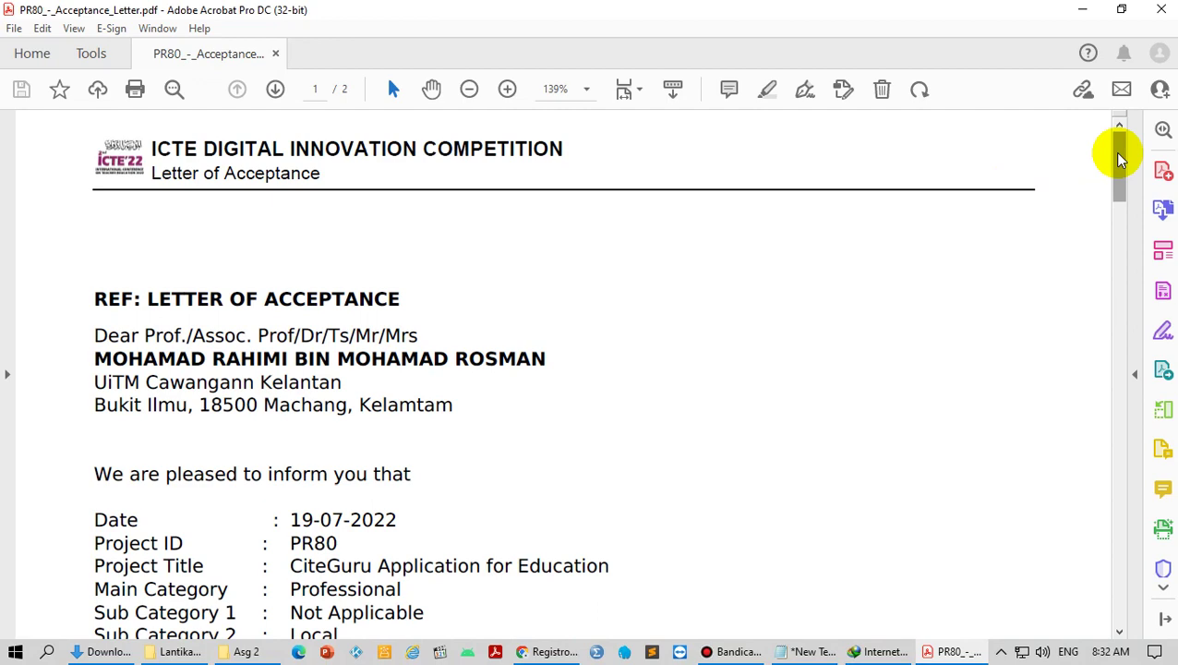
# Step: Review the acceptance letter down to the Team Members list, then close Acrobat
pyautogui.moveTo(1119, 158)
pyautogui.mouseDown()
pyautogui.moveTo(1080, 310)
pyautogui.moveTo(1082, 372)
pyautogui.moveTo(1065, 217)
pyautogui.mouseUp()
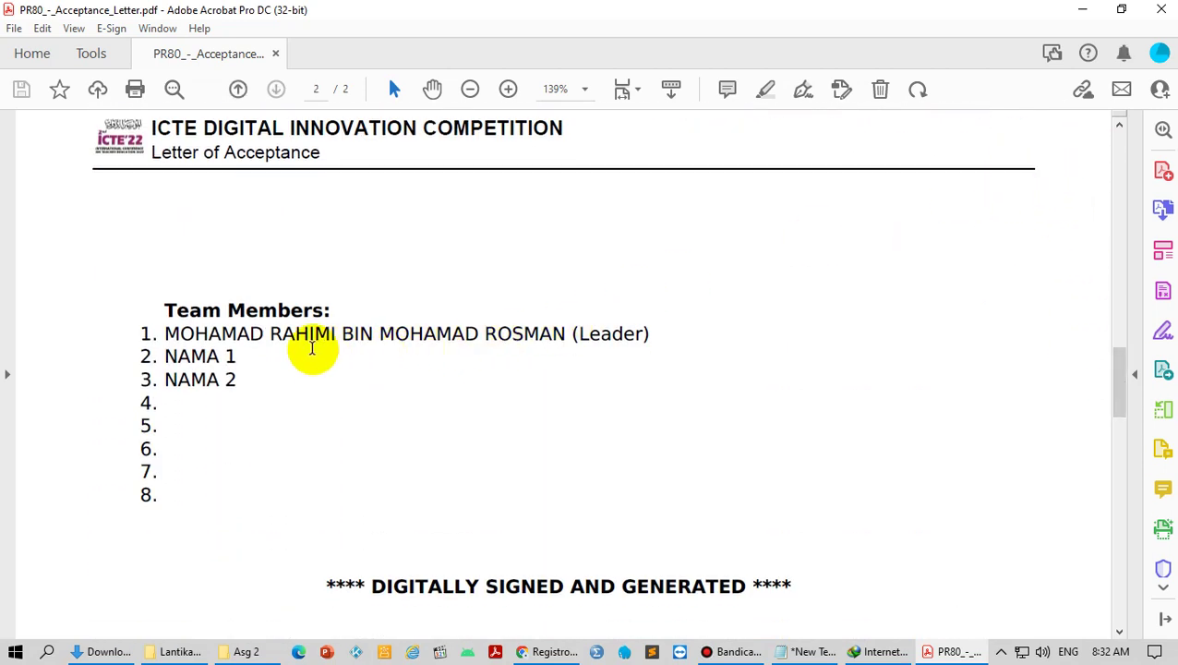
pyautogui.moveTo(652, 334); pyautogui.dragTo(166, 356)
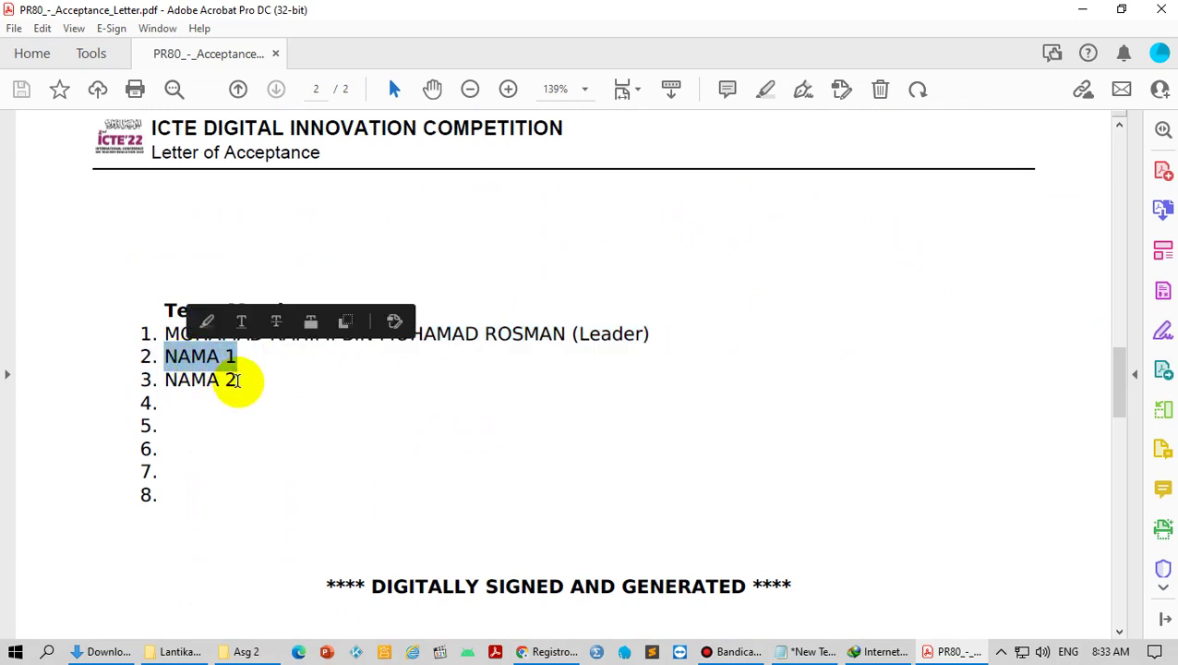
pyautogui.scroll(-1, 397, 378)
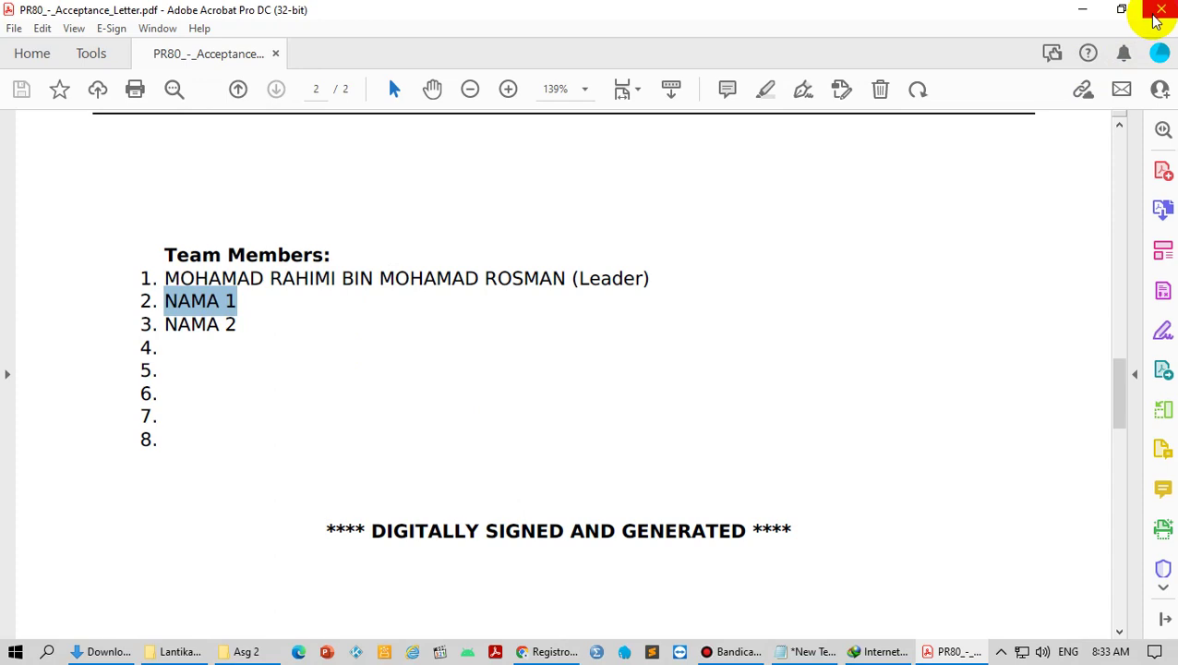
pyautogui.click(1158, 18)
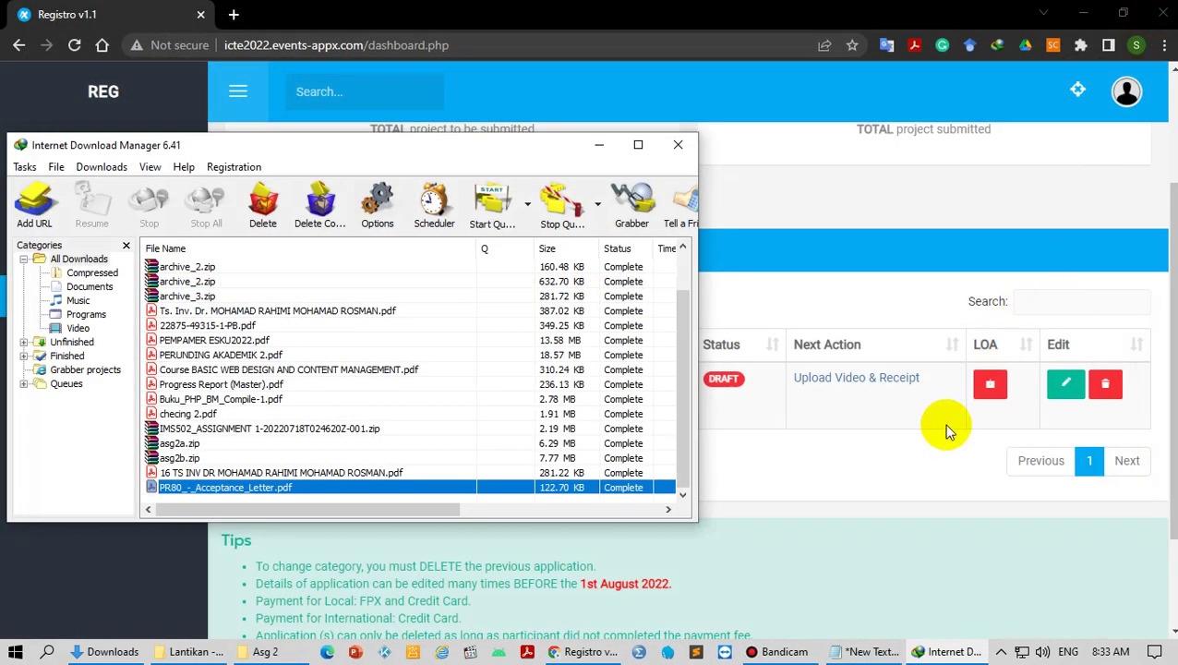
# Step: Edit PR80, resubmit and confirm its details, then return to the dashboard
pyautogui.click(946, 421)
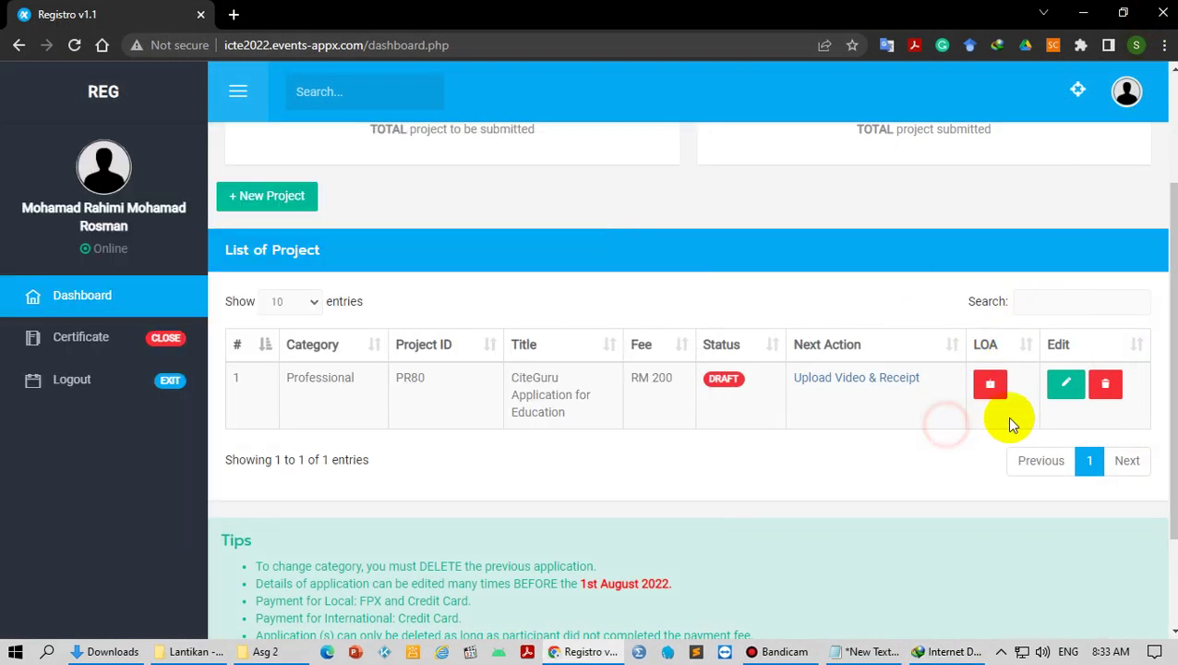
pyautogui.click(1066, 386)
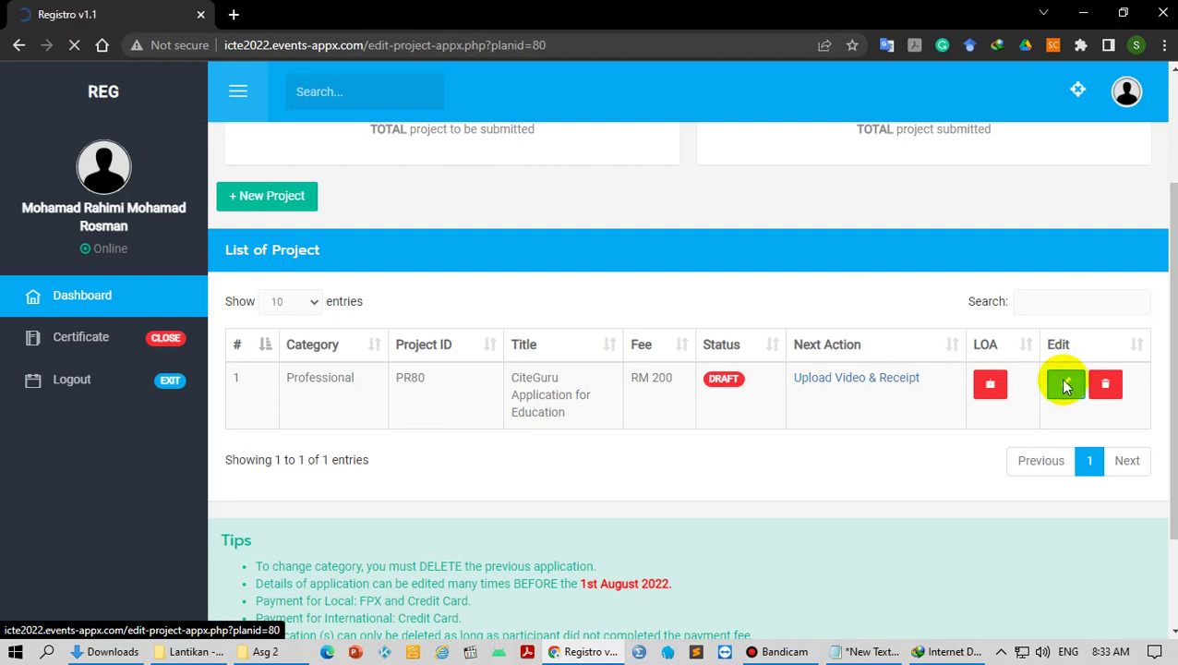
pyautogui.scroll(-3, 637, 356)
pyautogui.scroll(-5, 628, 365)
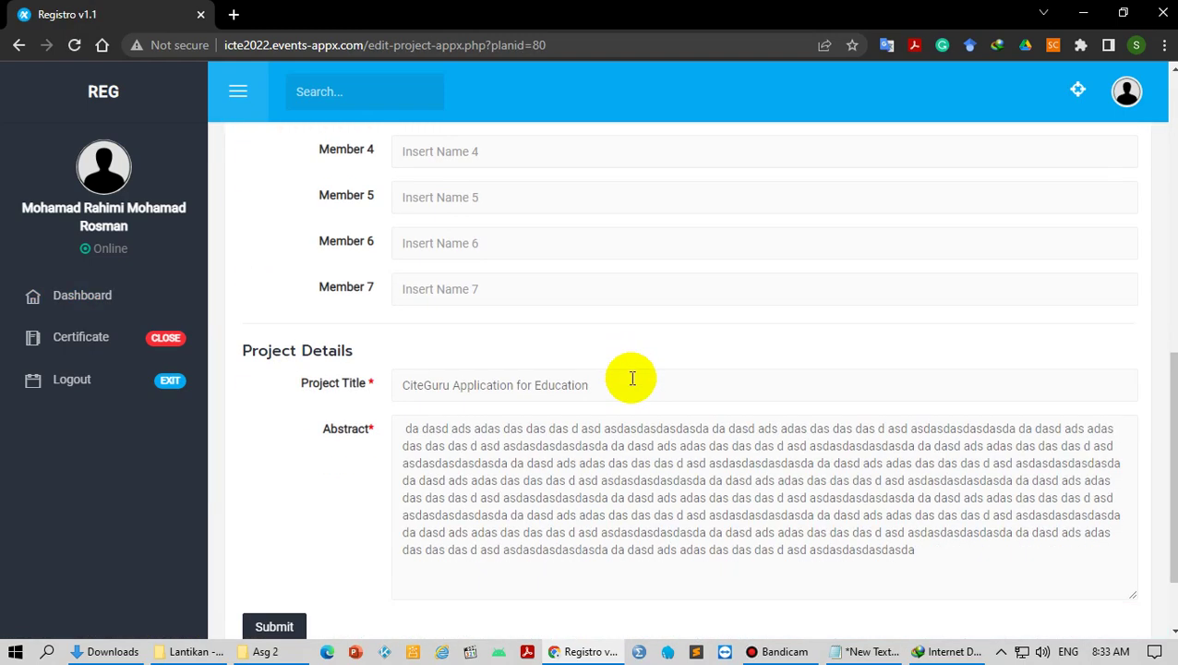
pyautogui.scroll(-1, 628, 369)
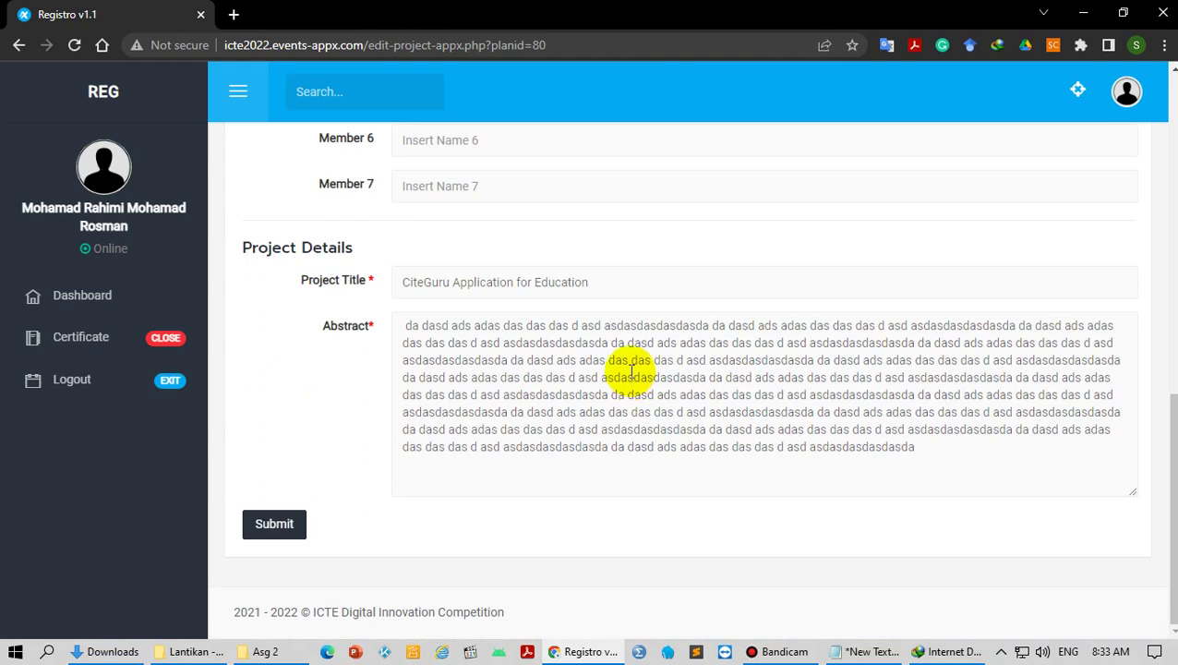
pyautogui.click(278, 534)
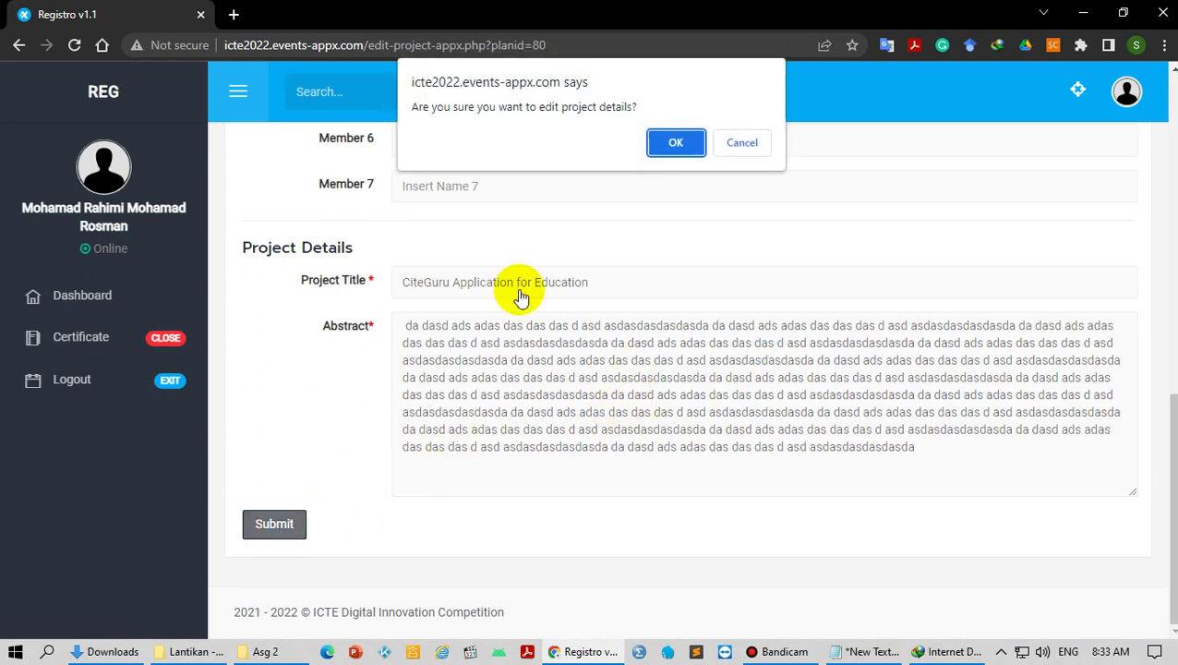
pyautogui.click(657, 146)
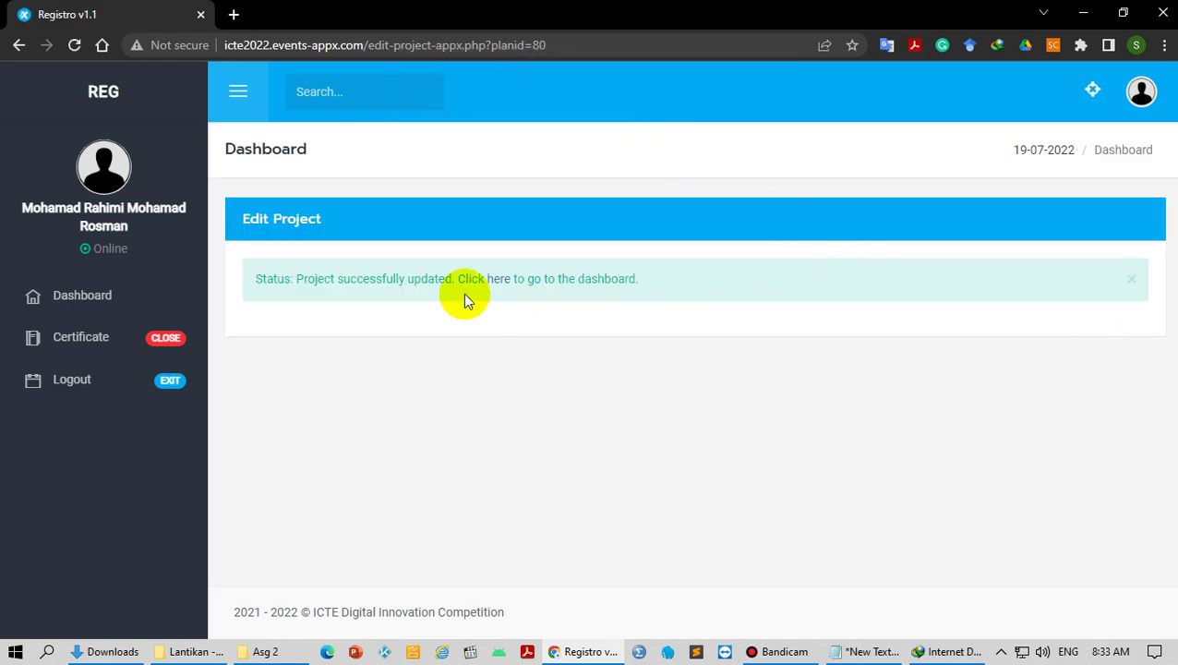
pyautogui.click(487, 281)
pyautogui.scroll(-2, 914, 332)
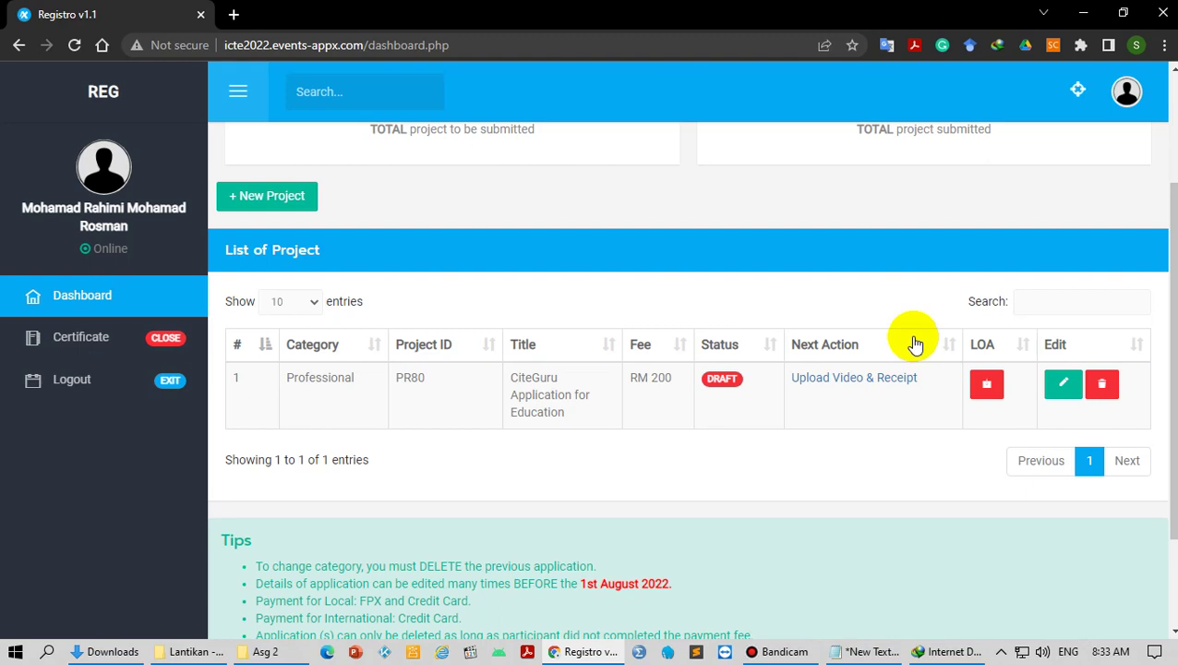
# Step: Load icte2022.com in a new tab after correcting the mistyped icte2020.com address
pyautogui.click(234, 14)
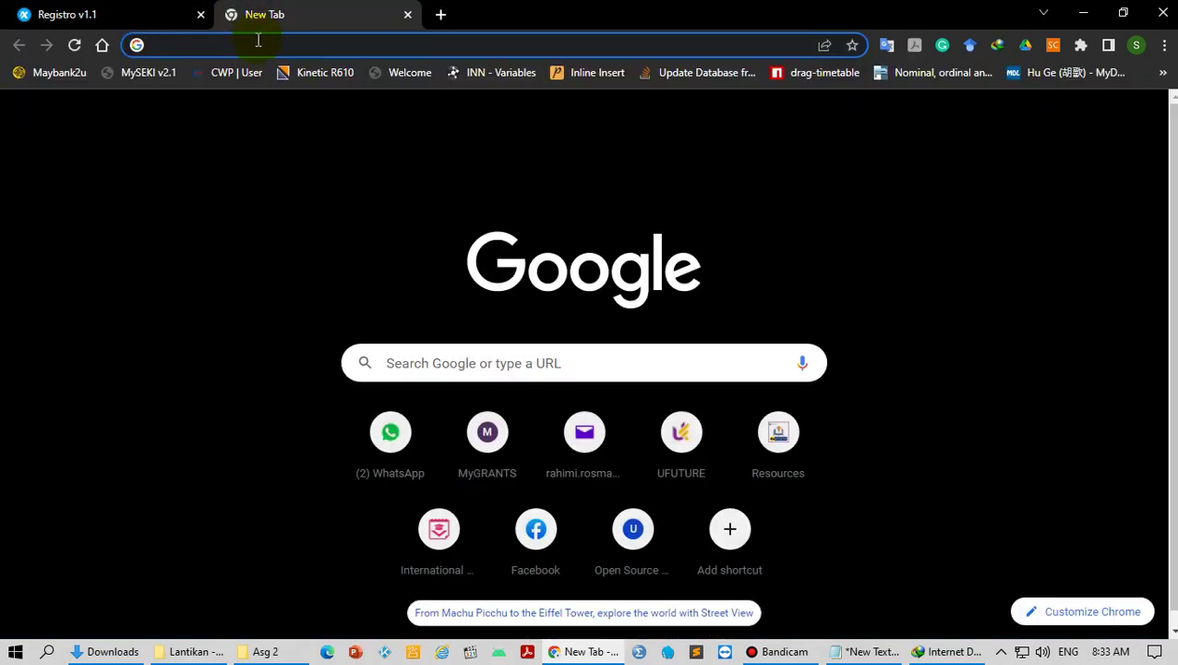
pyautogui.write('icte')
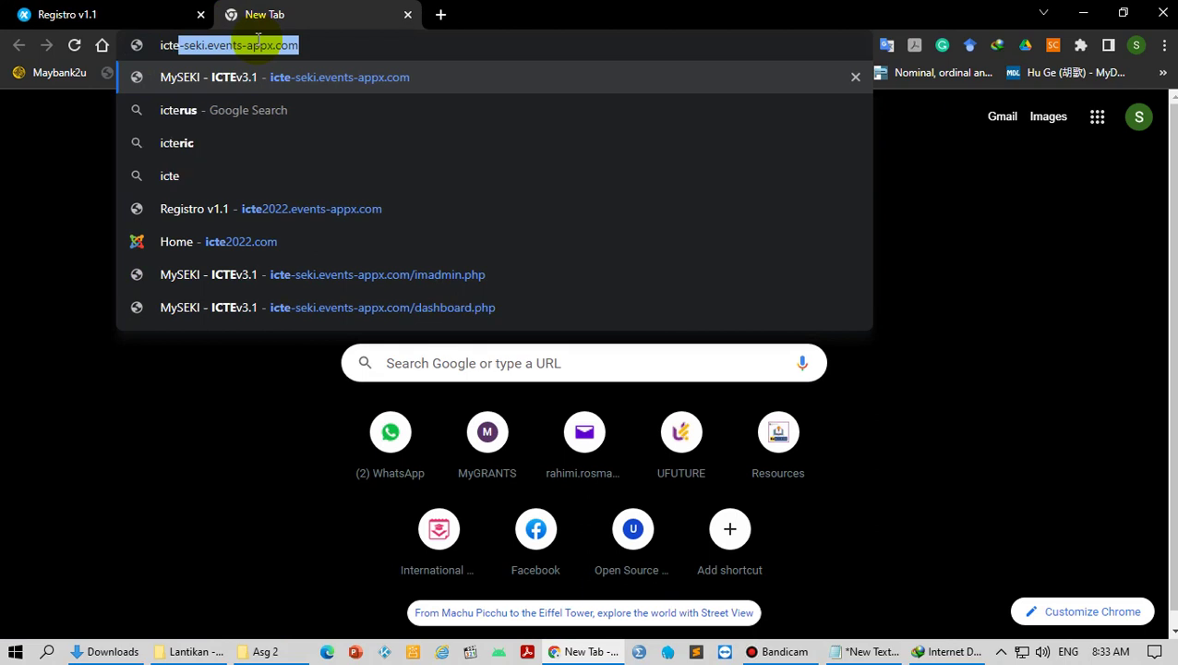
pyautogui.write('2020')
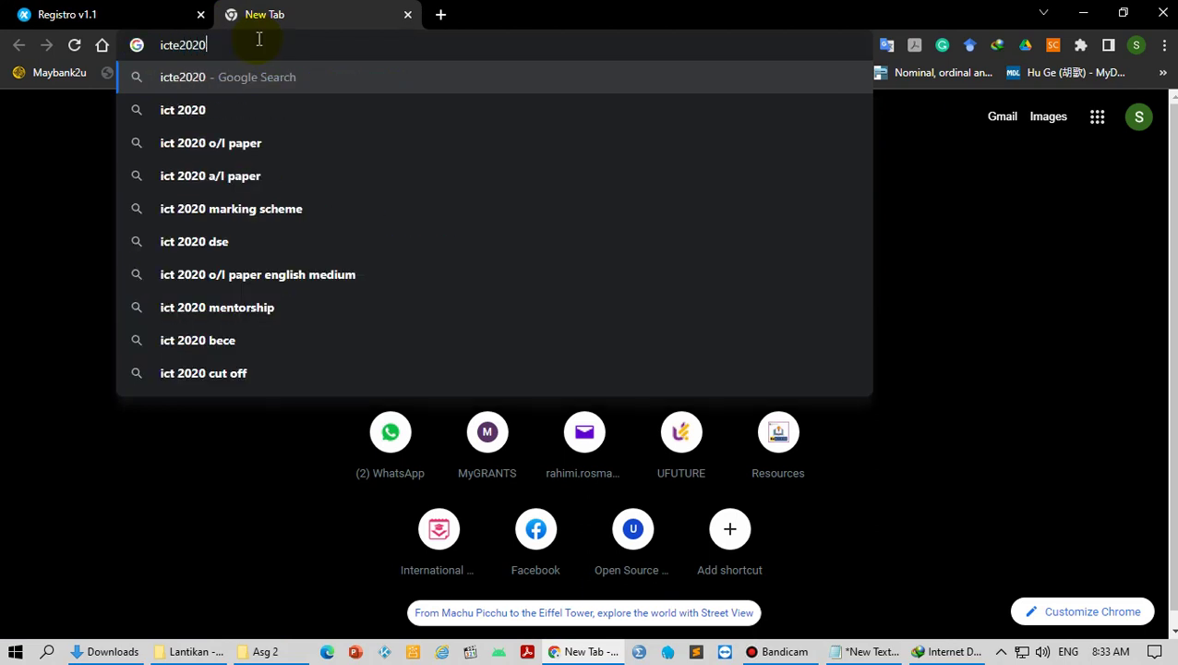
pyautogui.write('.com')
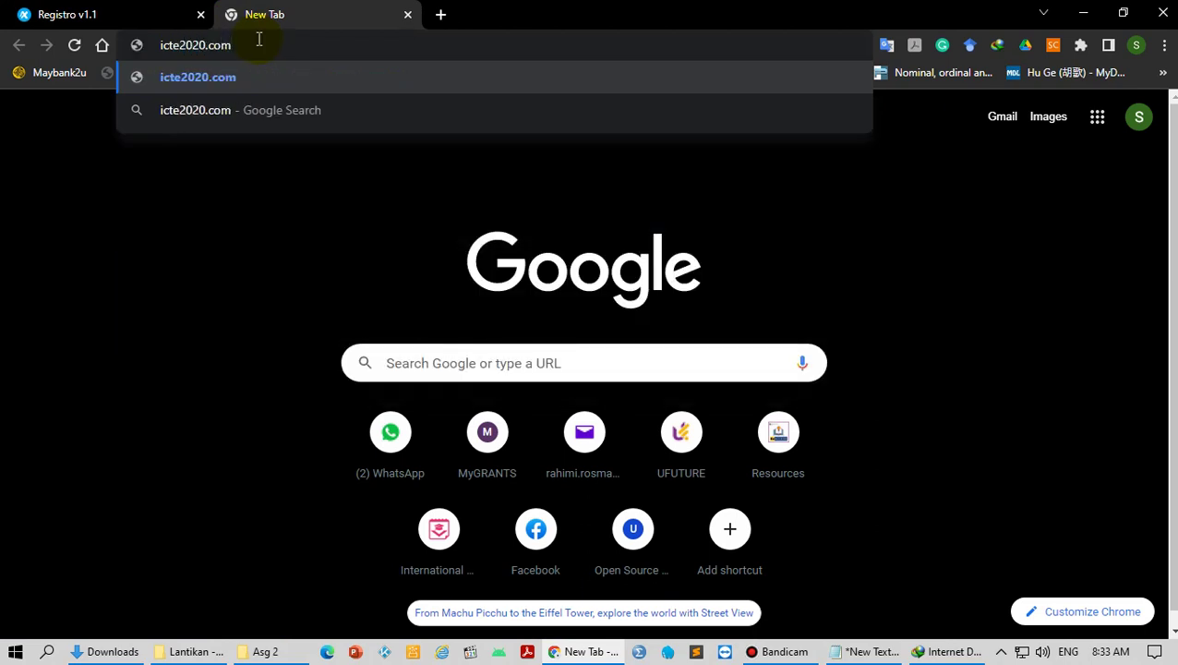
pyautogui.press('Return')
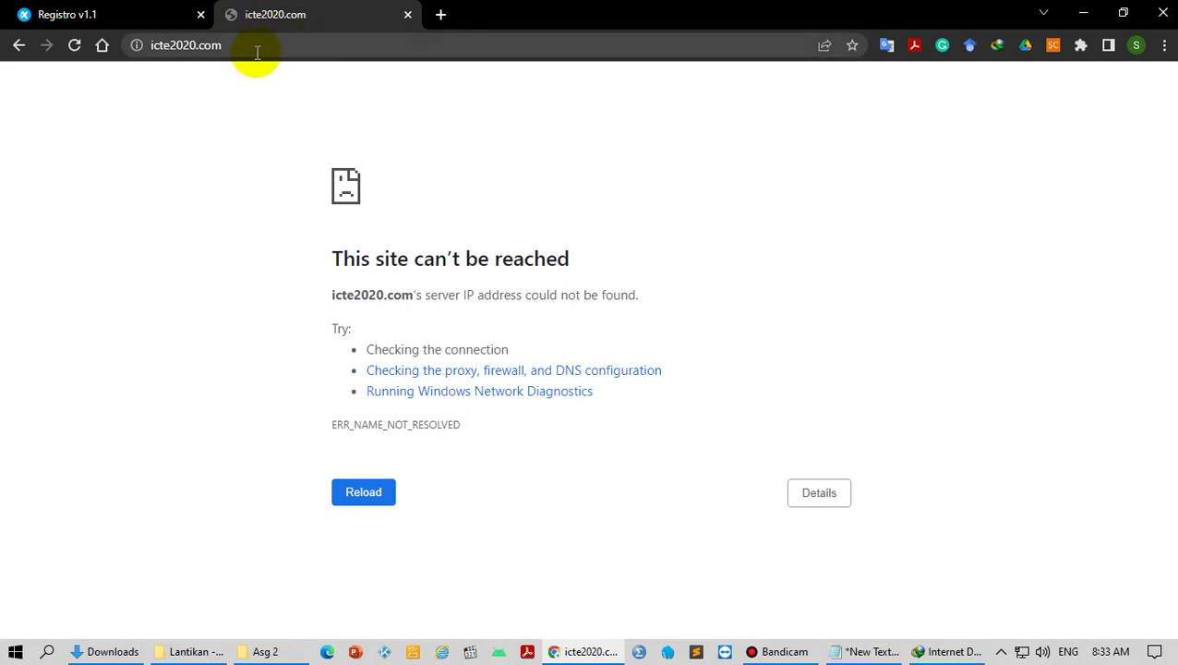
pyautogui.click(257, 52)
pyautogui.press('Right')
pyautogui.press('Left')
pyautogui.press('Left')
pyautogui.press('Left')
pyautogui.press('Left')
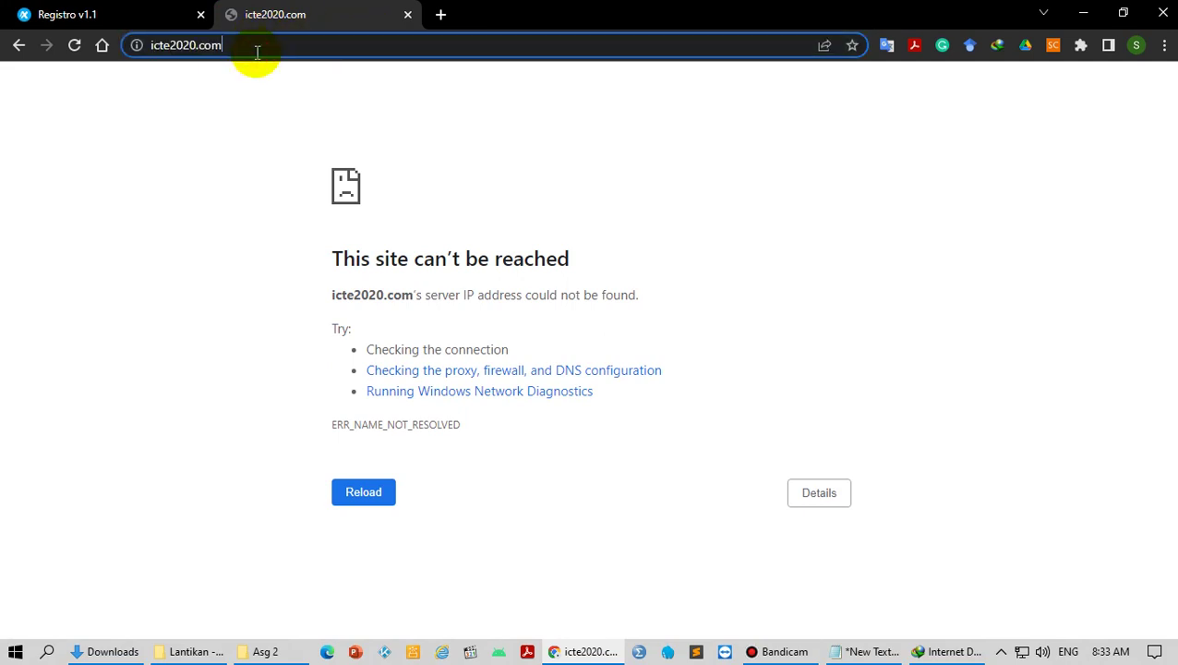
pyautogui.press('BackSpace')
pyautogui.write('2')
pyautogui.press('Return')
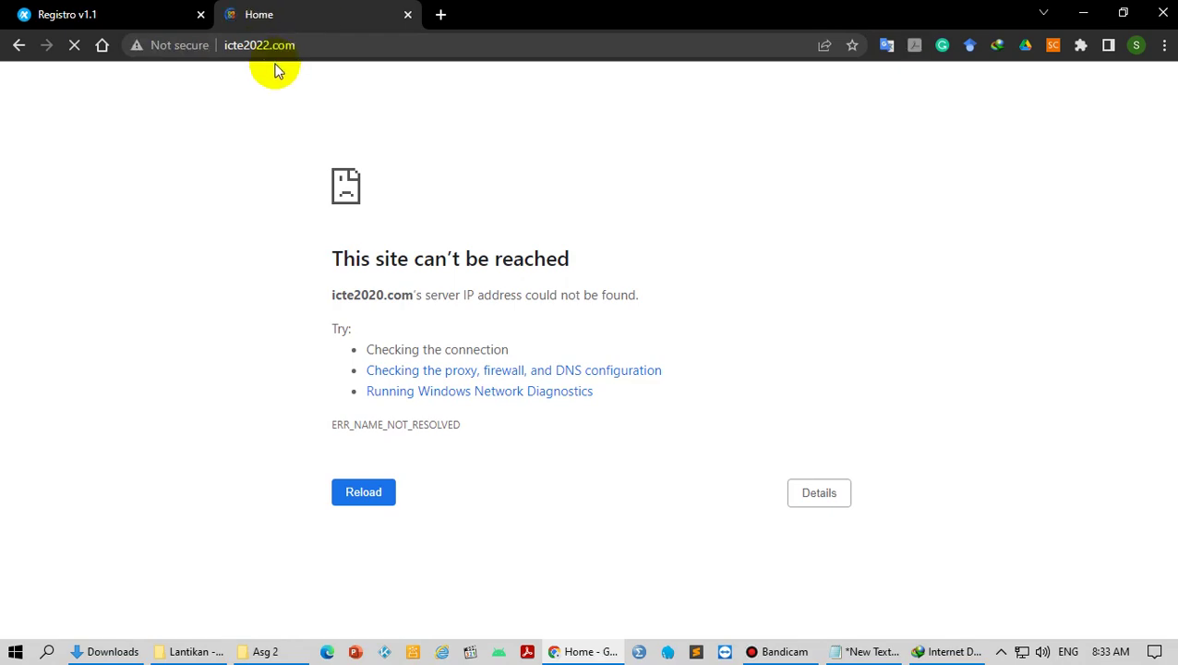
pyautogui.moveTo(344, 74)
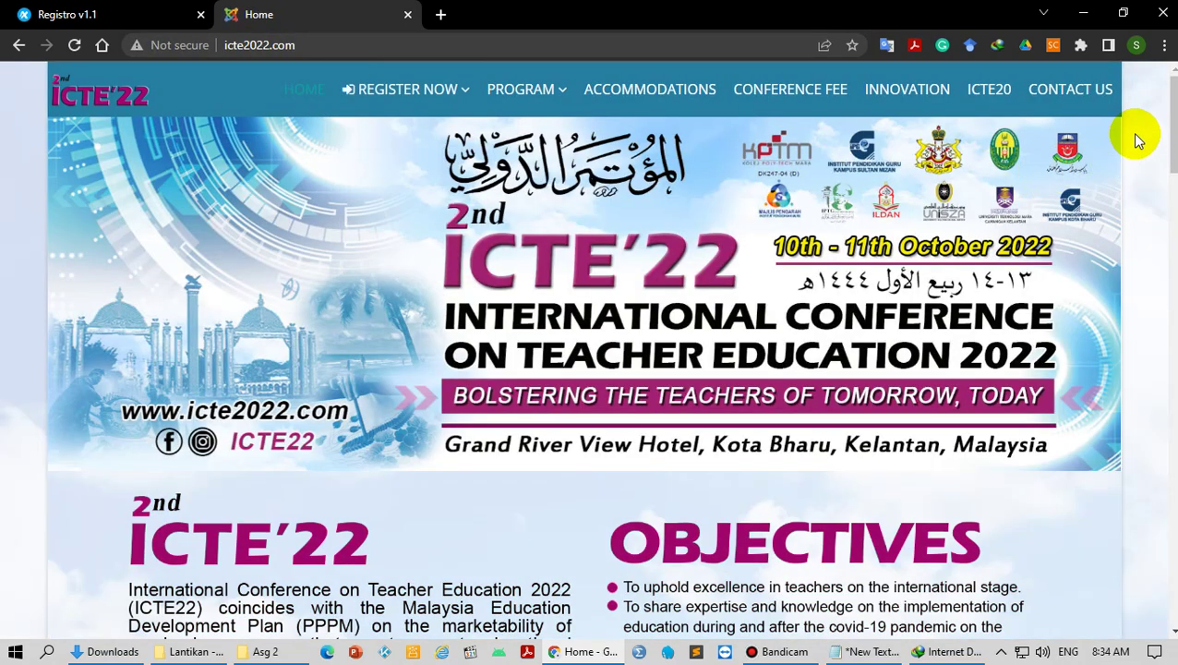
# Step: Go to the INNOVATION competition page and scroll down to Rules & Regulations
pyautogui.click(906, 102)
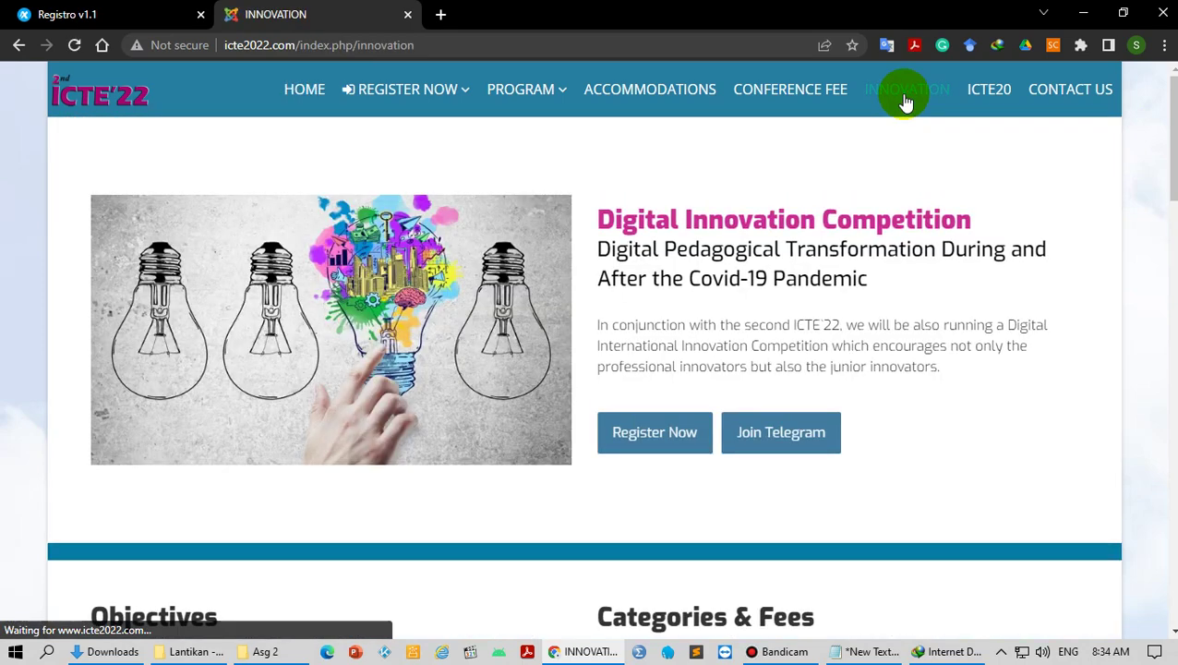
pyautogui.scroll(-4, 826, 374)
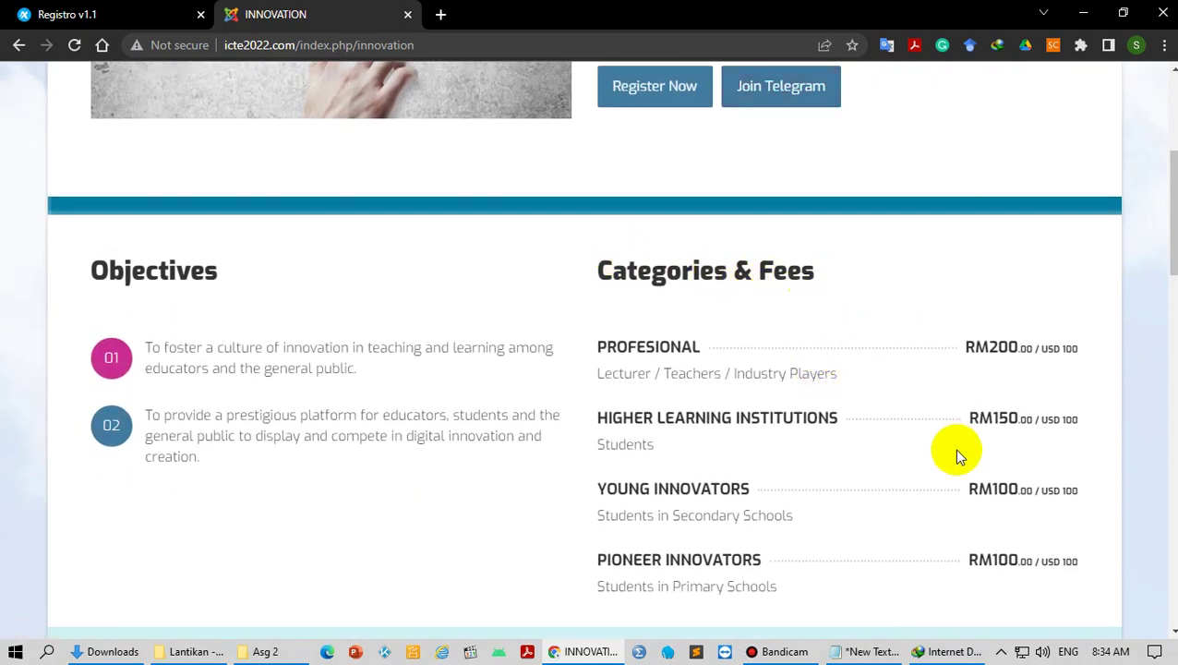
pyautogui.scroll(-1, 857, 469)
pyautogui.scroll(-5, 854, 466)
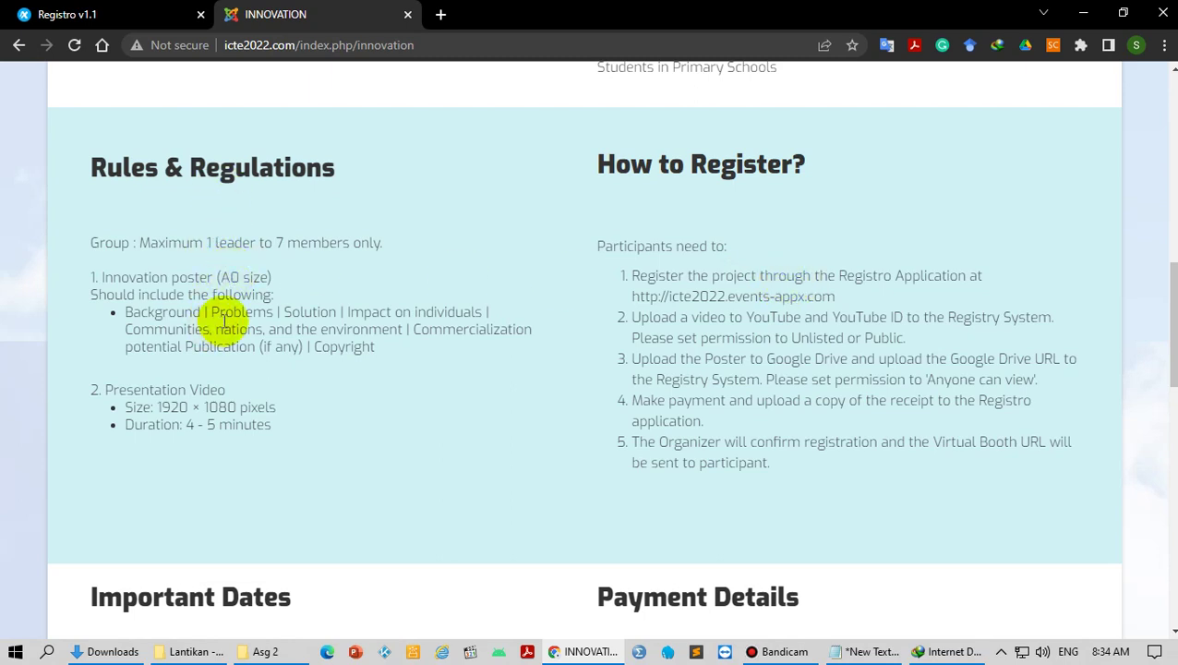
# Step: Highlight the A0 poster, poster content, and 1920 × 1080 pixel video requirements
pyautogui.click(104, 272)
pyautogui.moveTo(103, 273); pyautogui.dragTo(272, 274)
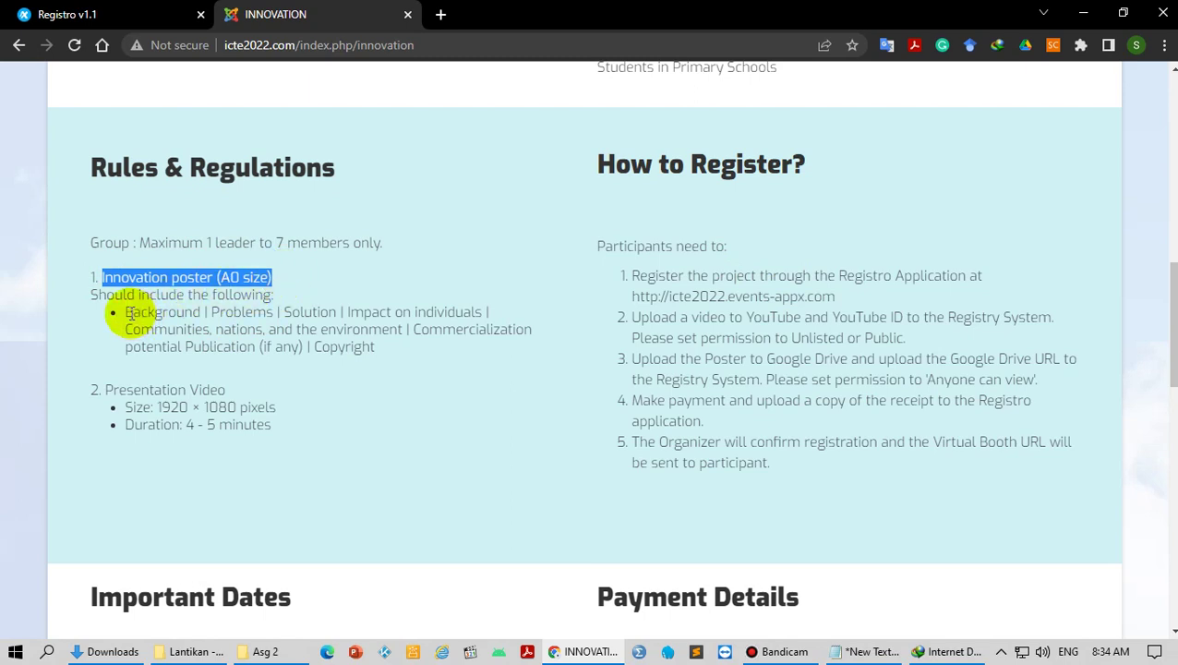
pyautogui.moveTo(133, 312); pyautogui.dragTo(391, 341)
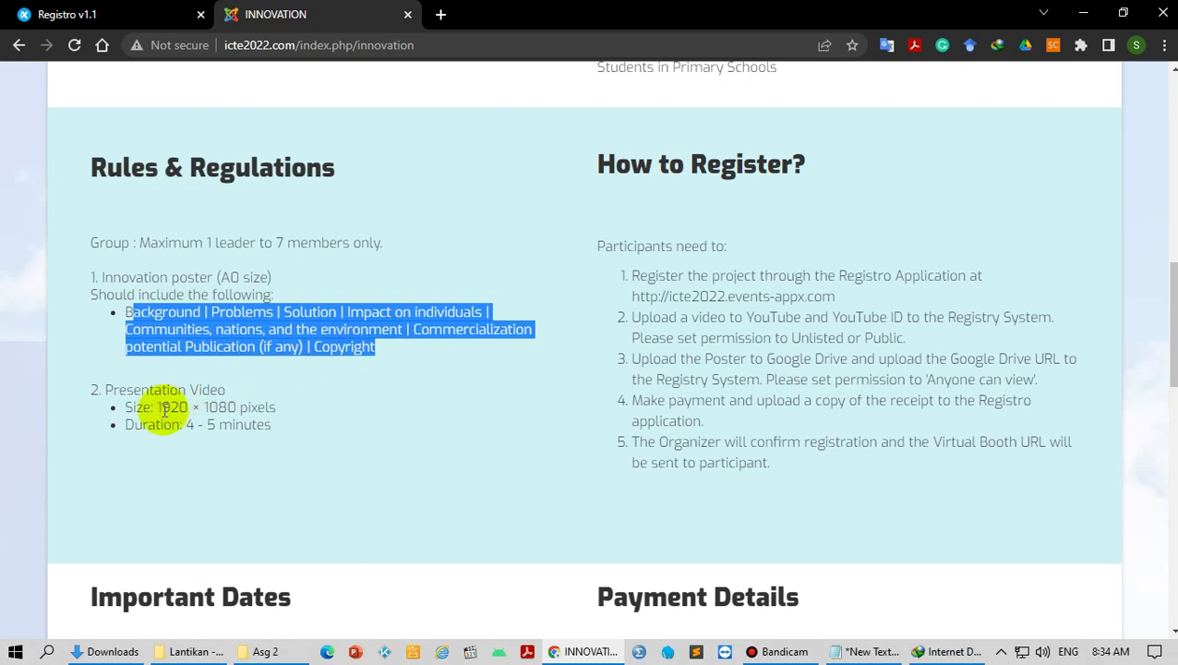
pyautogui.moveTo(157, 408); pyautogui.dragTo(279, 415)
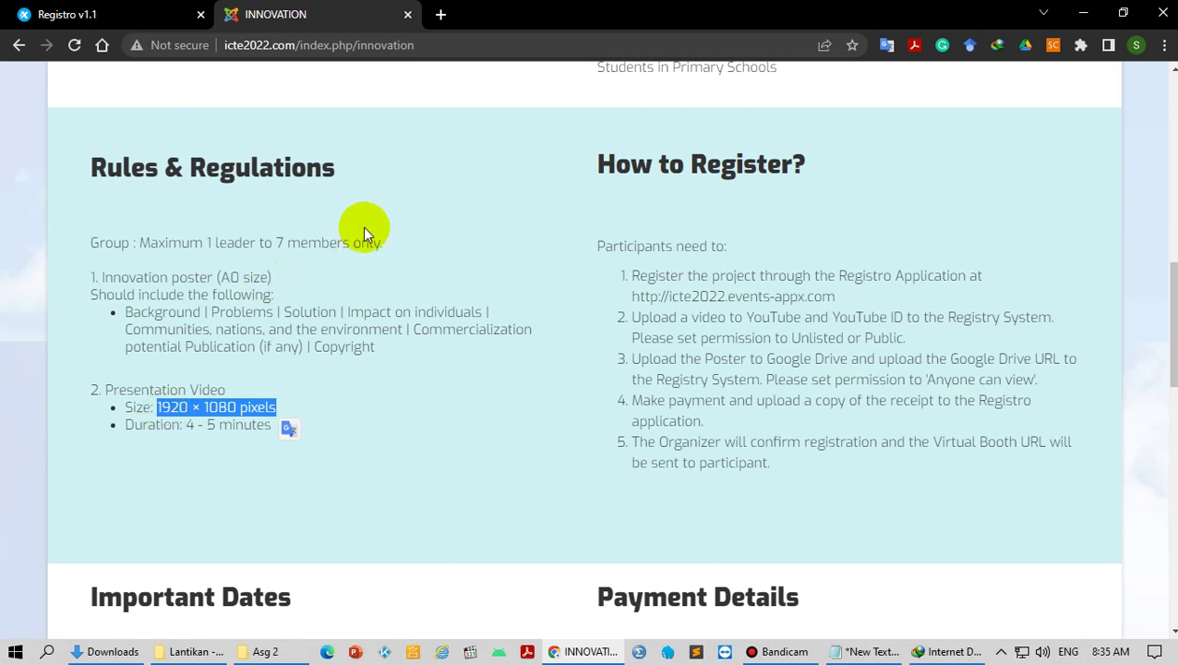
# Step: Review the Important Dates and Payment Details, then return to the Registro dashboard
pyautogui.scroll(-4, 494, 329)
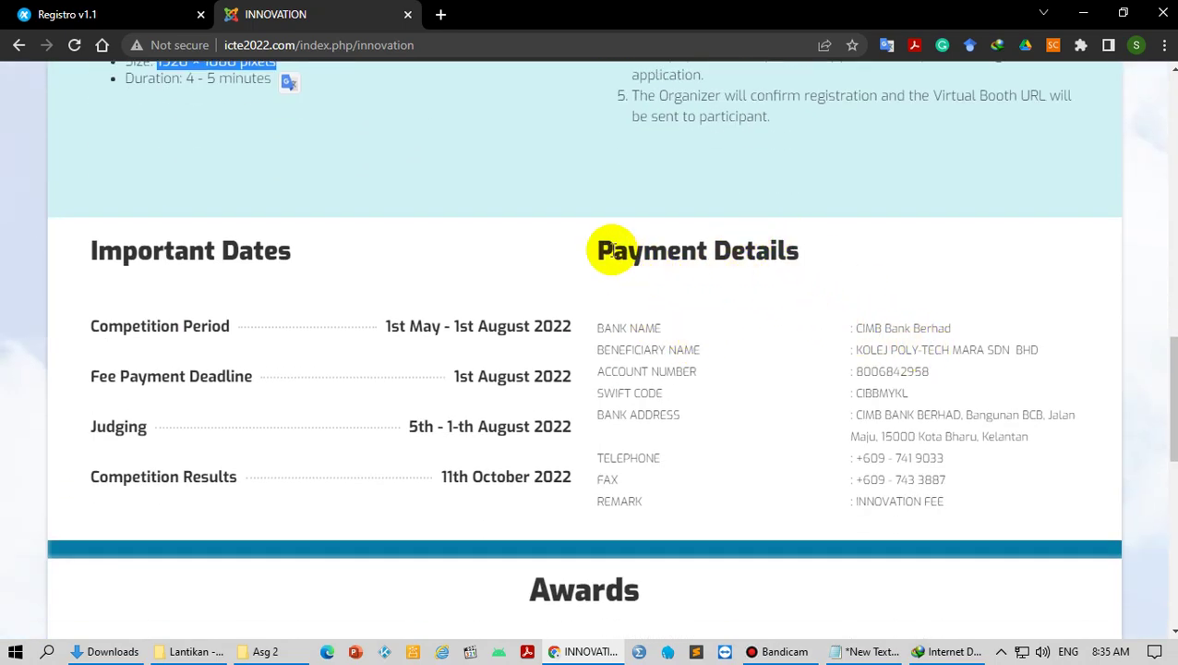
pyautogui.moveTo(601, 249); pyautogui.dragTo(800, 266)
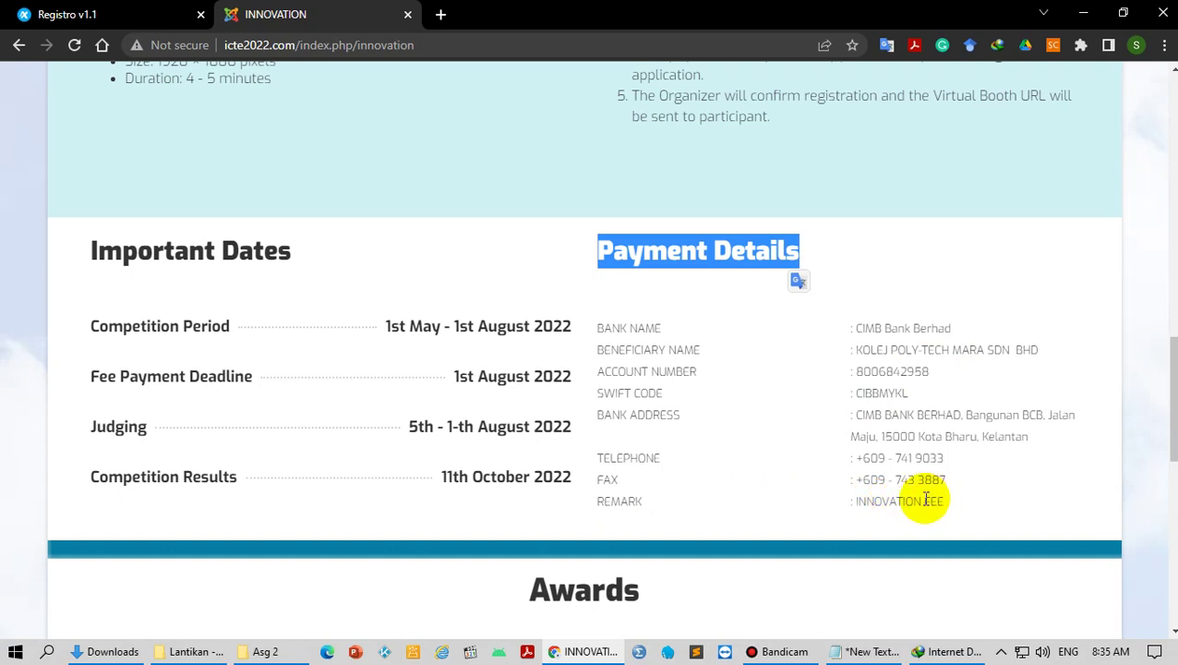
pyautogui.click(107, 19)
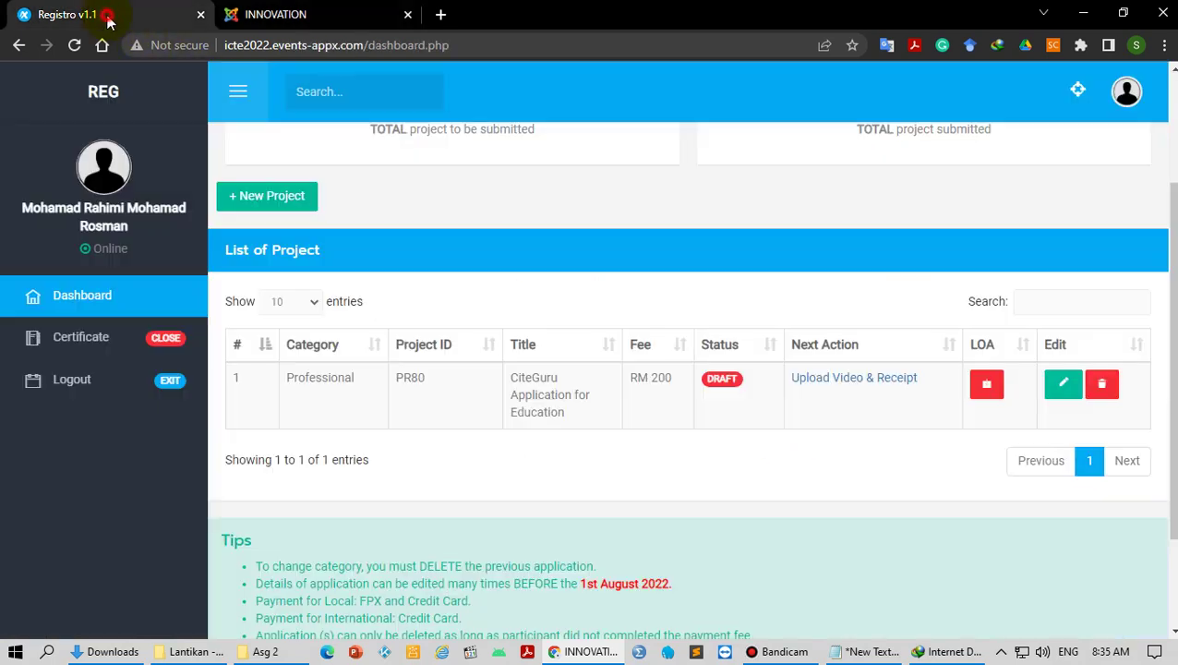
# Step: Select project ID PR80 on the dashboard, then go back to the Innovation page
pyautogui.doubleClick(408, 377)
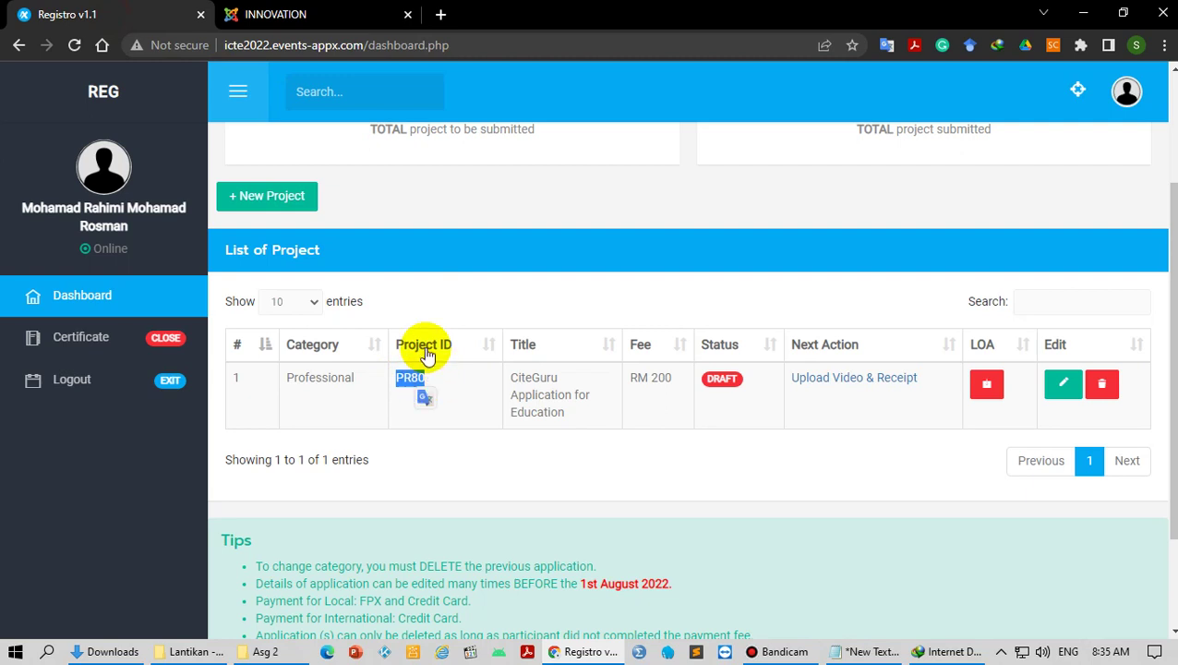
pyautogui.click(320, 13)
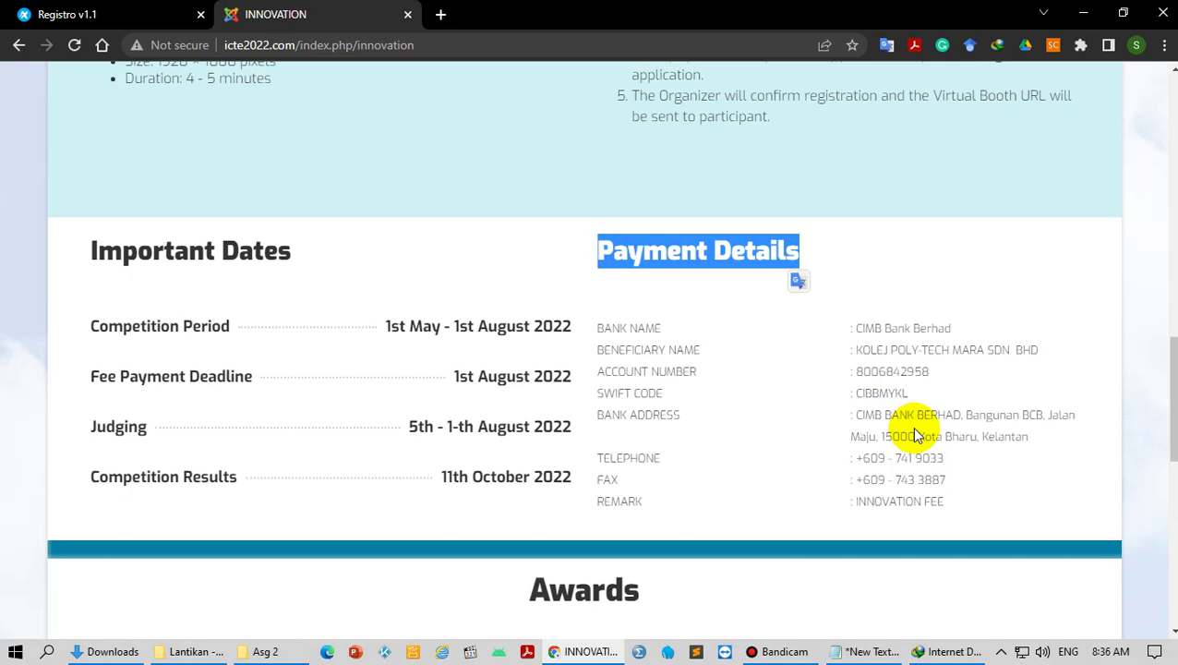
# Step: Open YouTube in a new tab and start a new video upload
pyautogui.click(440, 14)
pyautogui.write('you')
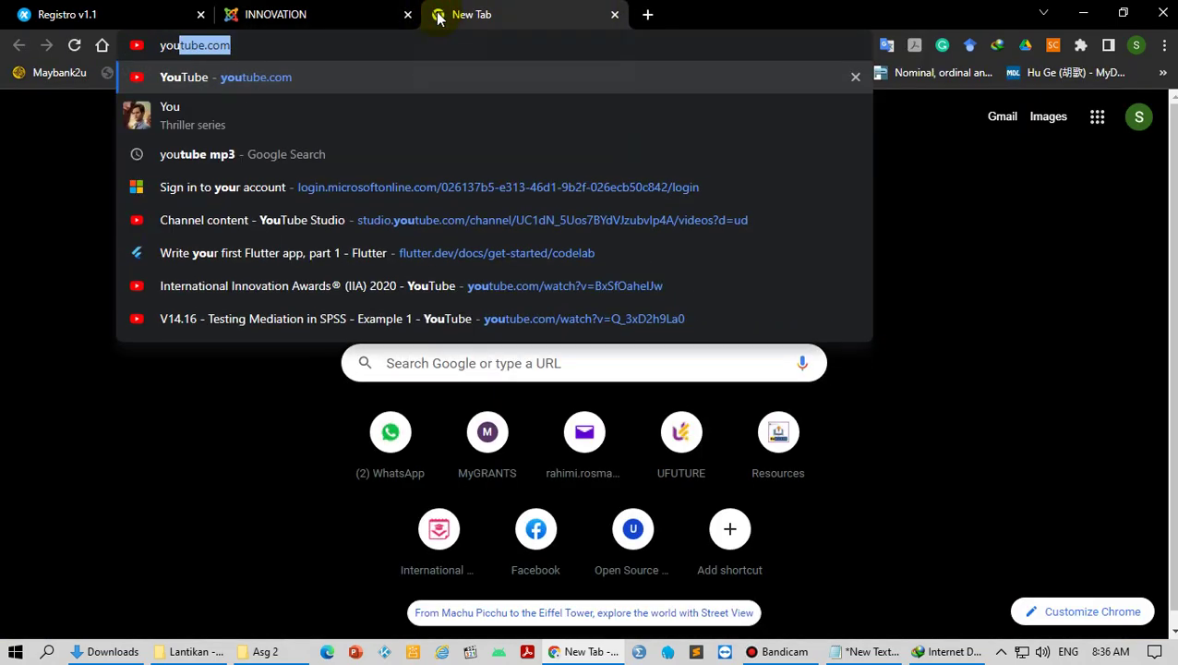
pyautogui.press('Return')
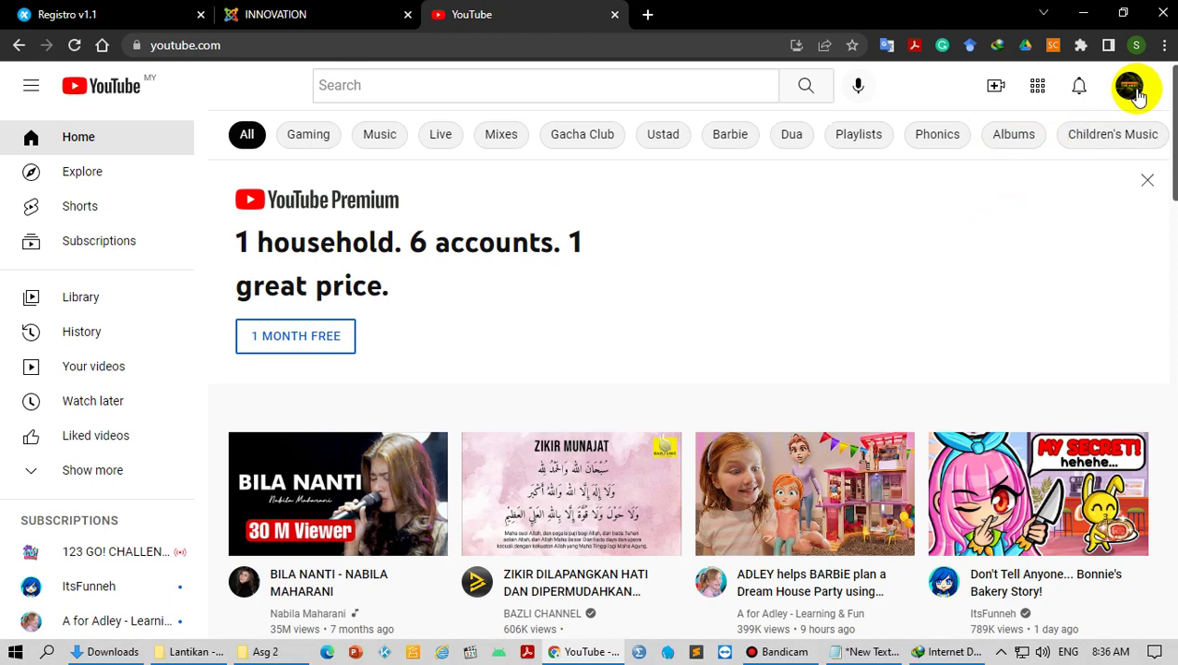
pyautogui.click(993, 87)
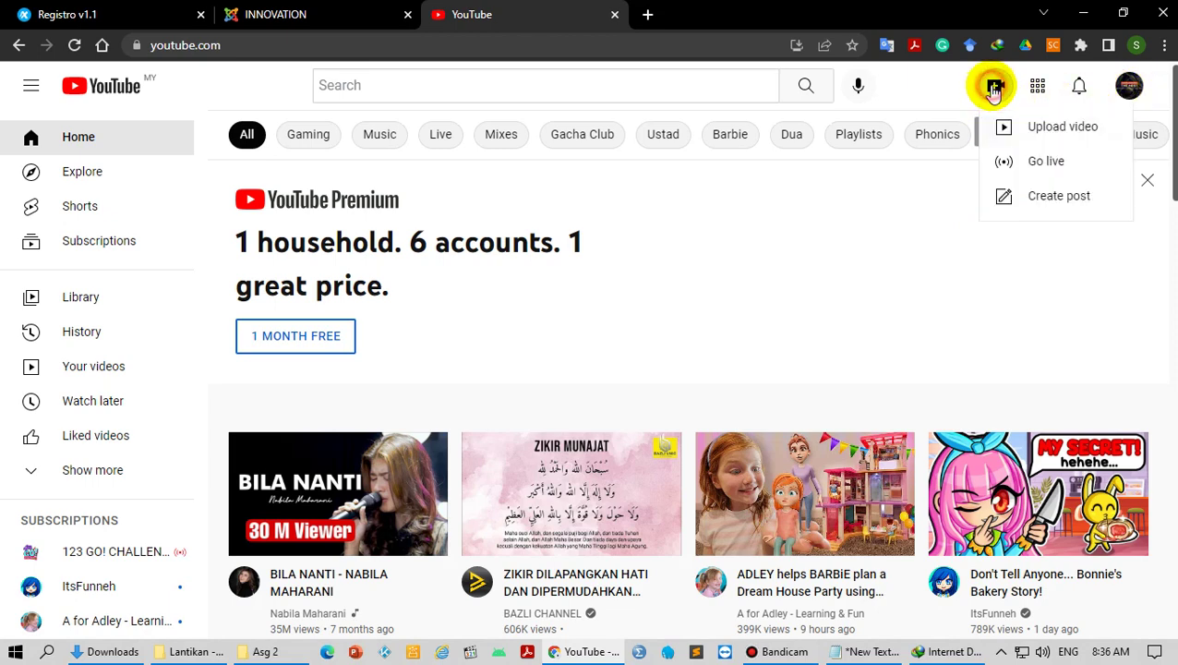
pyautogui.click(1029, 126)
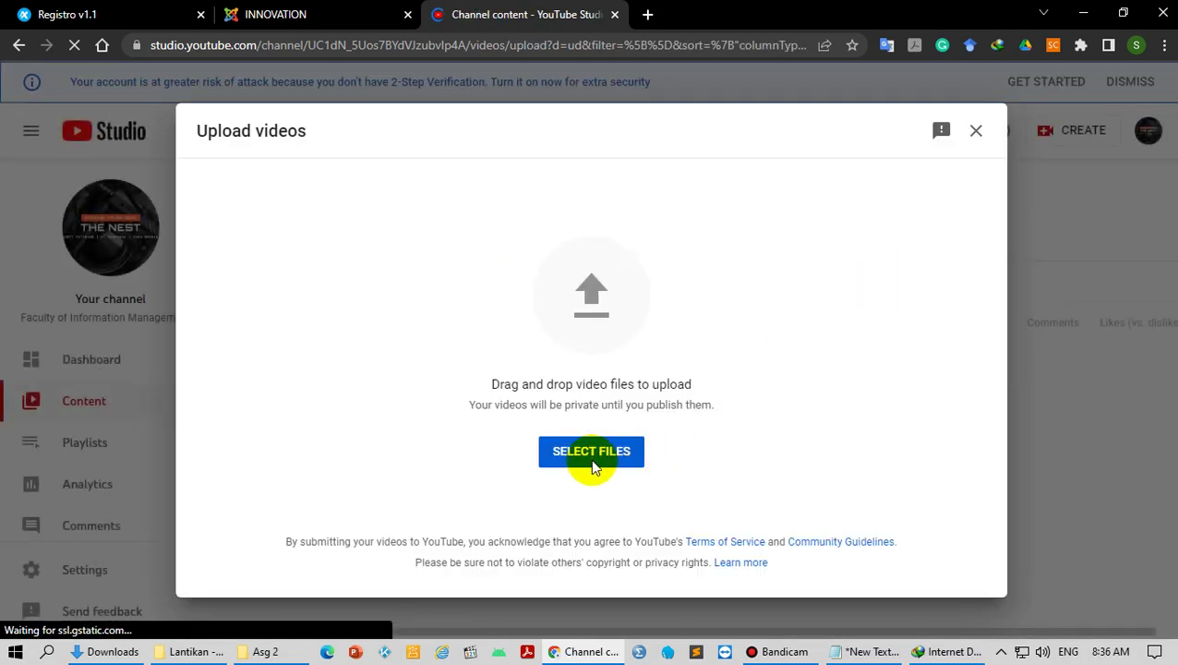
# Step: Upload 2022.mp4 from the Downloads Video folder
pyautogui.click(592, 452)
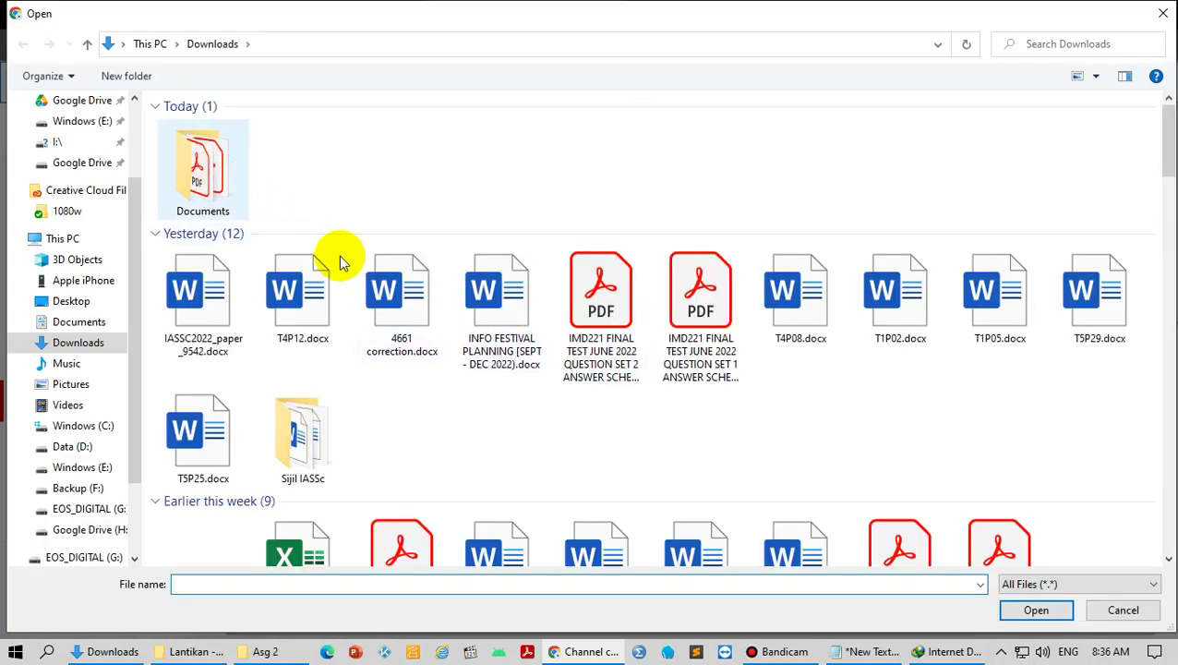
pyautogui.scroll(-3, 560, 382)
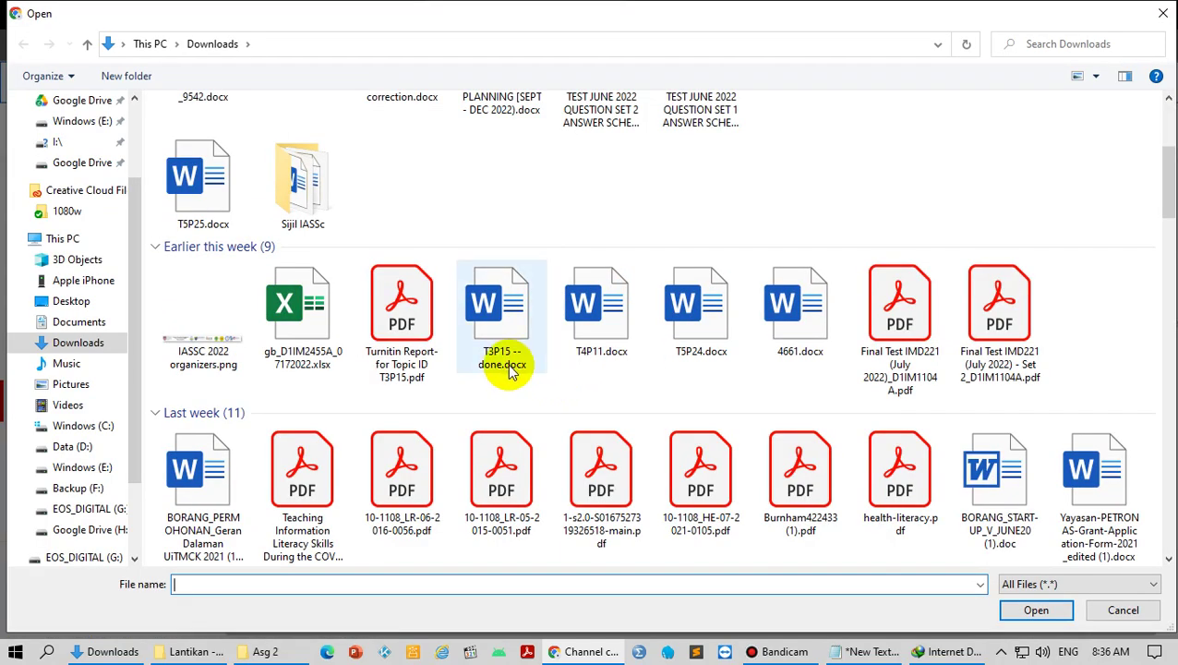
pyautogui.scroll(-4, 508, 368)
pyautogui.doubleClick(767, 466)
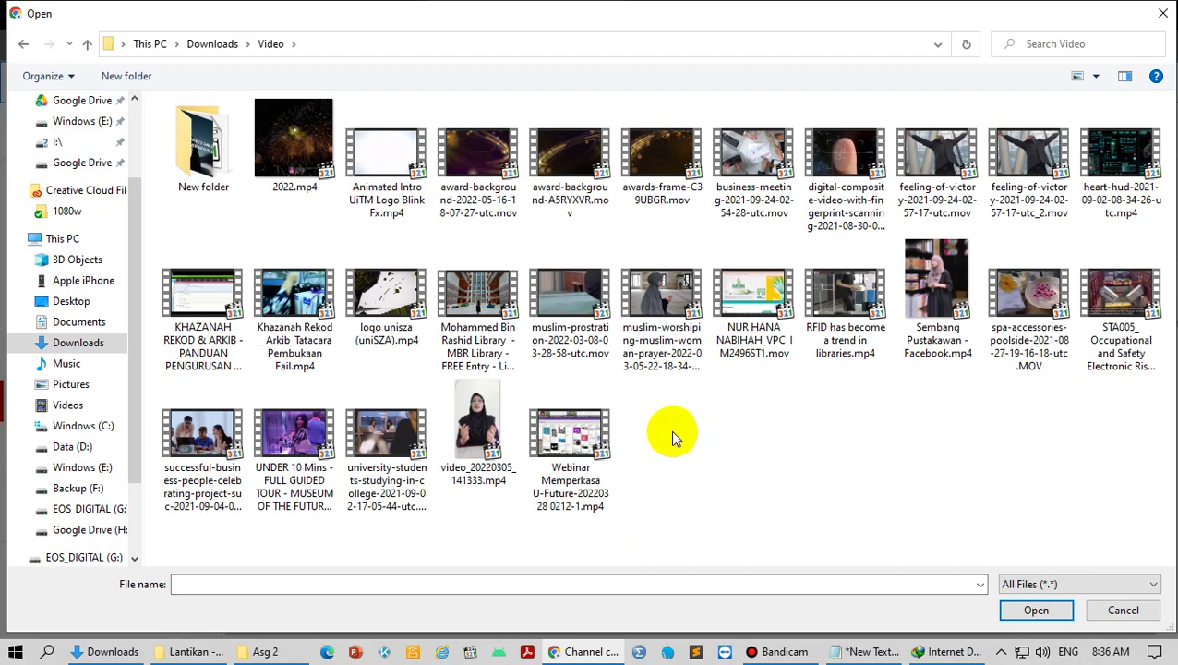
pyautogui.doubleClick(314, 128)
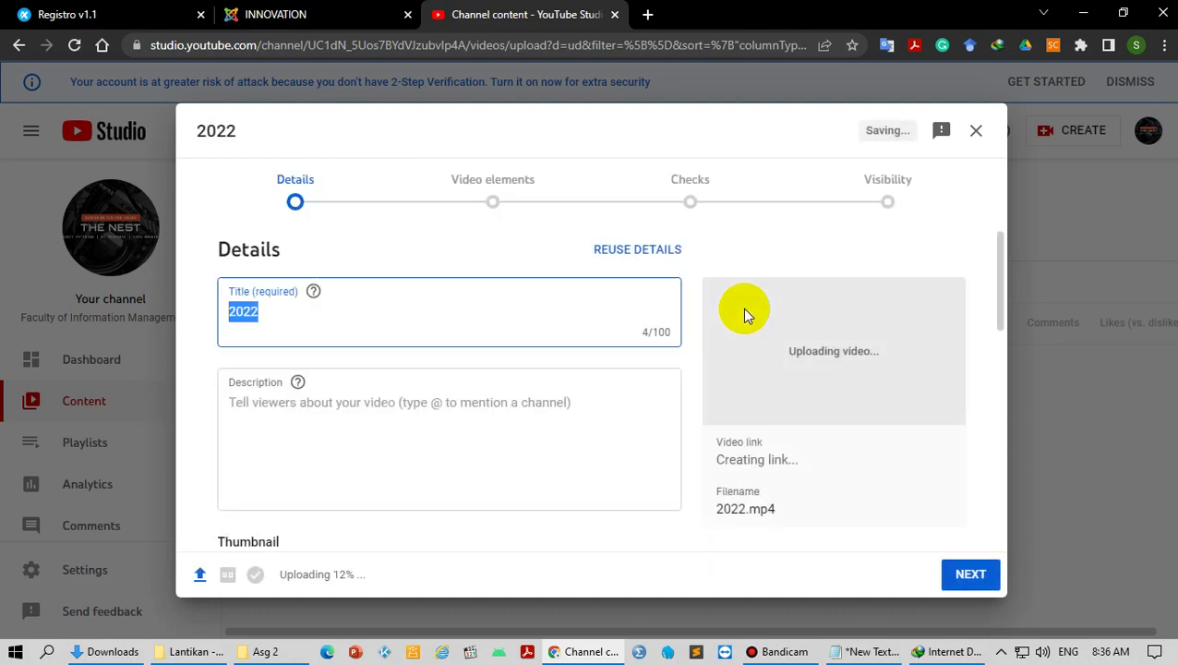
# Step: Select the project title 'CiteGuru Application for Education' in the Registro project list
pyautogui.click(277, 314)
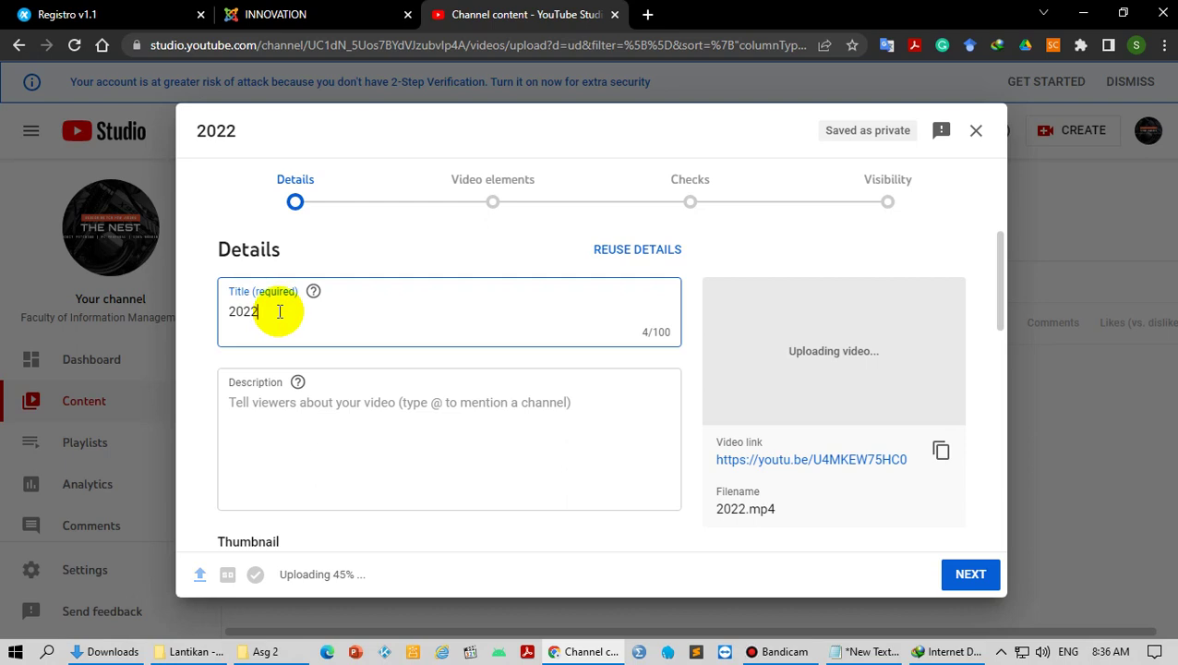
pyautogui.click(134, 15)
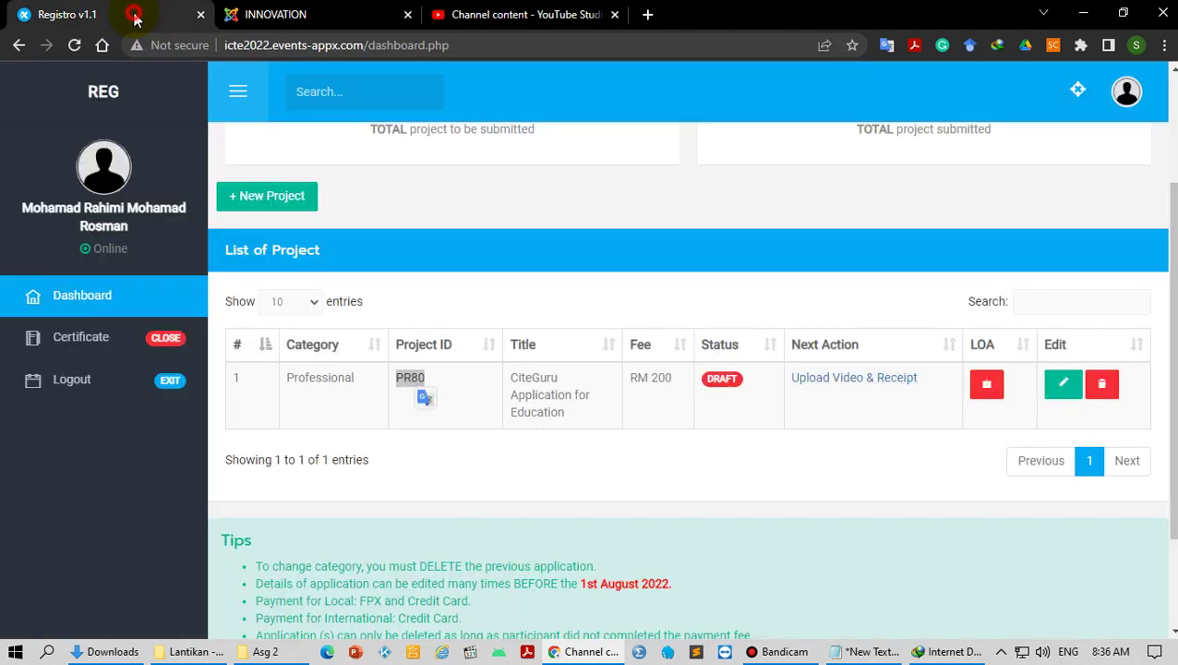
pyautogui.moveTo(570, 413); pyautogui.dragTo(515, 381)
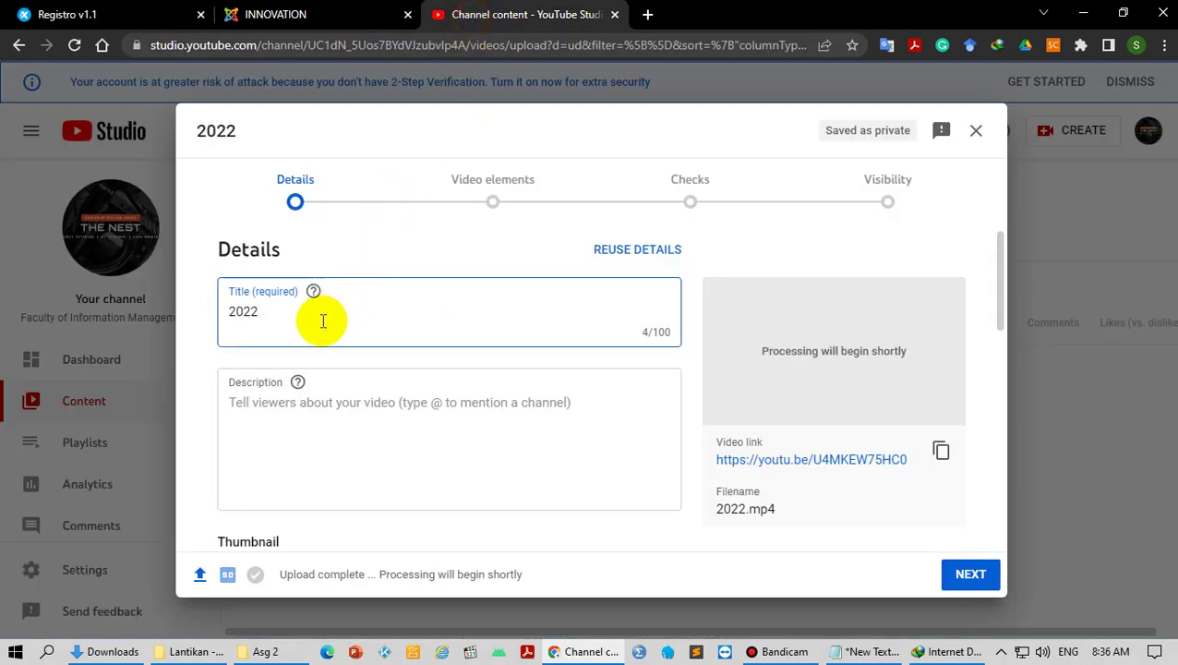
# Step: Retitle the video 'PR80 - CiteGuruApplication for Education' and copy the new title
pyautogui.doubleClick(321, 318)
pyautogui.write('PR')
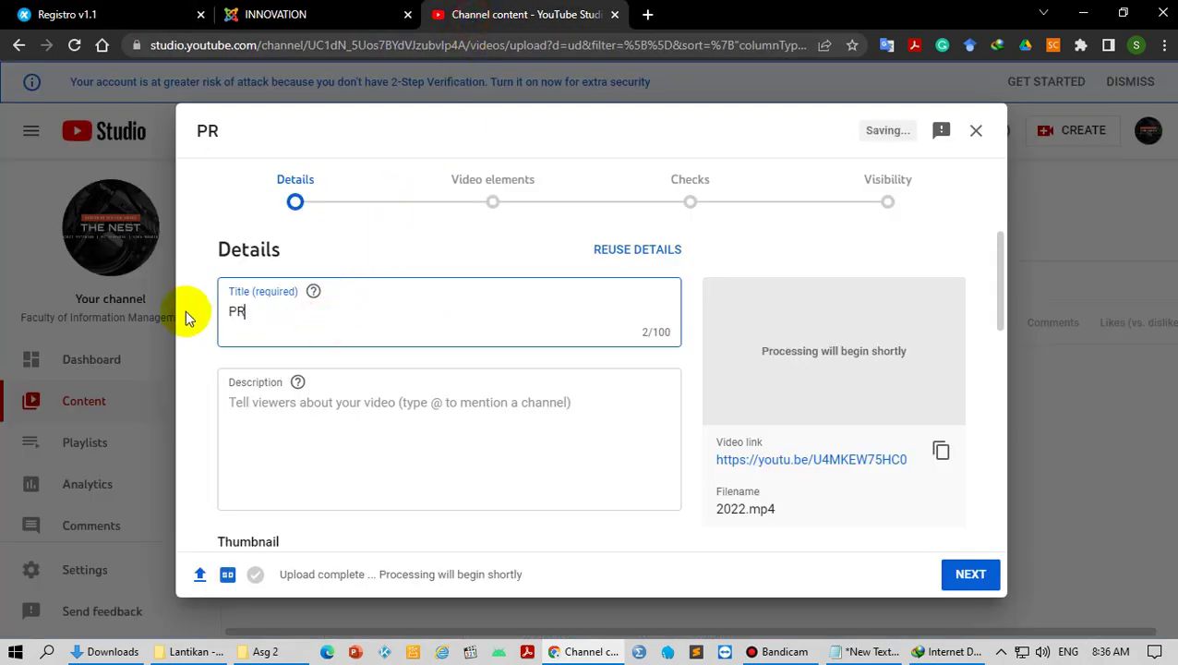
pyautogui.write('80 -')
pyautogui.write('CiteGuruApplication forEducation')
pyautogui.click(406, 312)
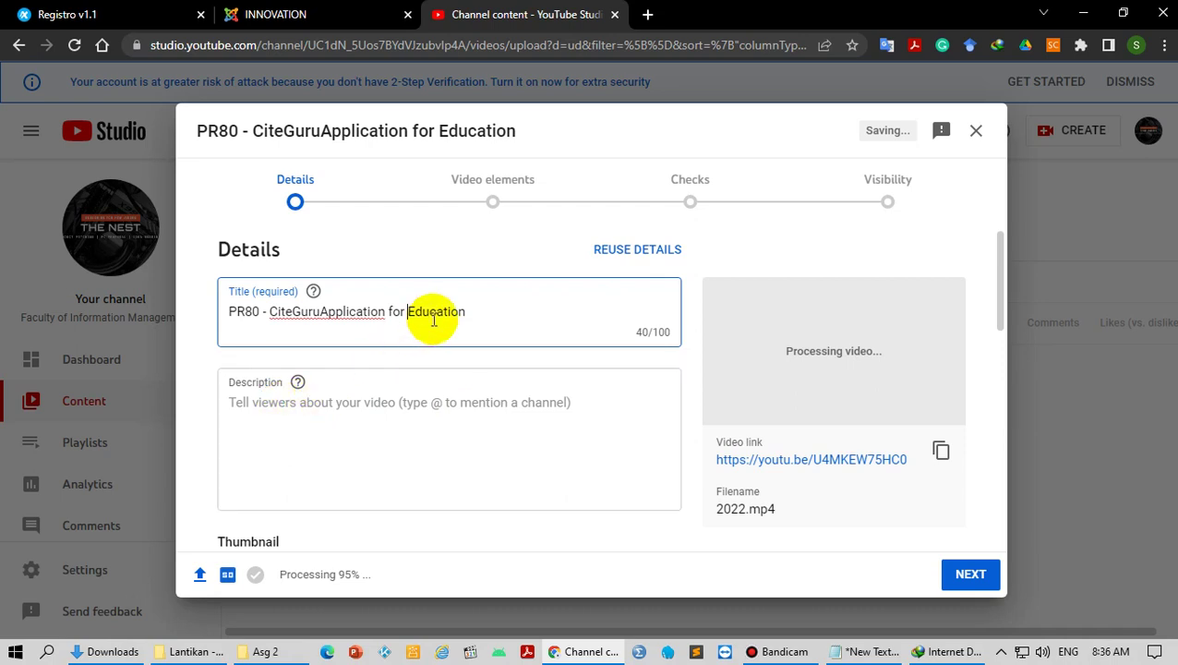
pyautogui.moveTo(475, 313); pyautogui.dragTo(197, 319)
pyautogui.hotkey('ctrl', 'c')
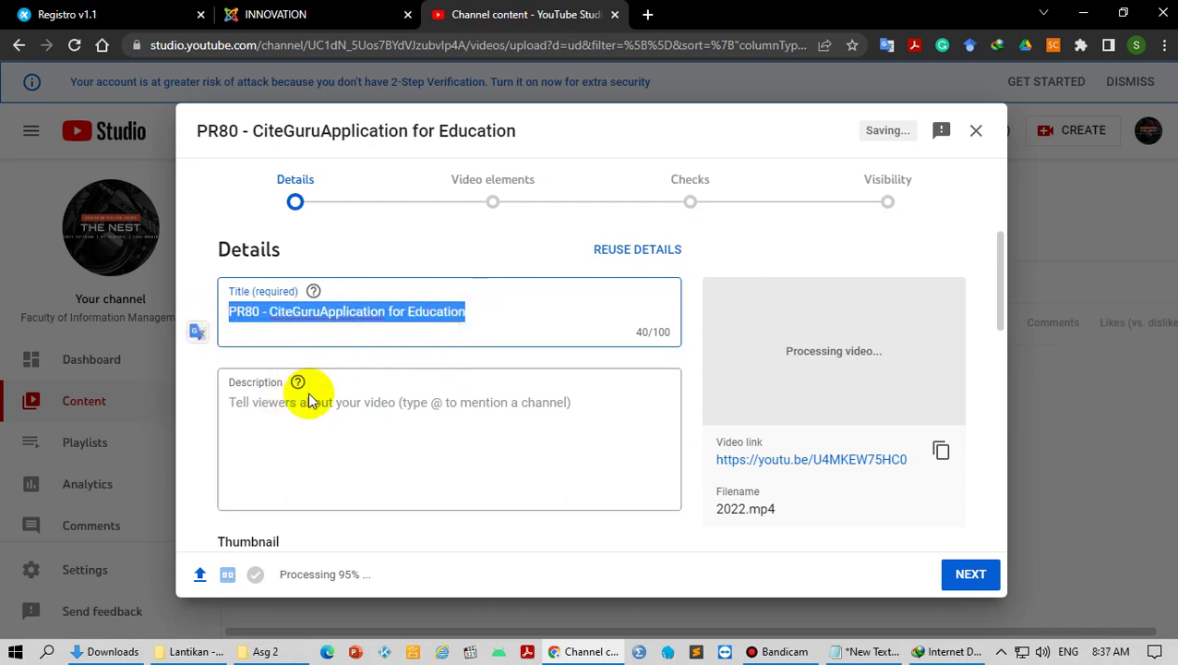
# Step: Paste the title as the description and mark the video not made for kids
pyautogui.click(305, 414)
pyautogui.hotkey('ctrl', 'v')
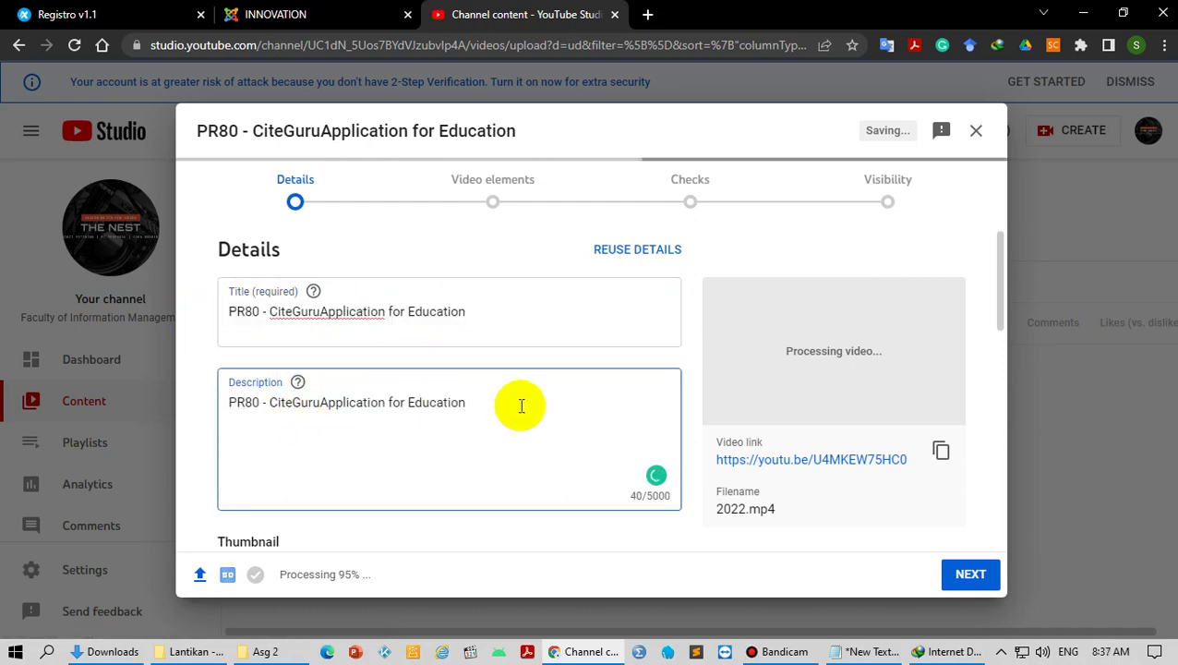
pyautogui.scroll(-3, 563, 407)
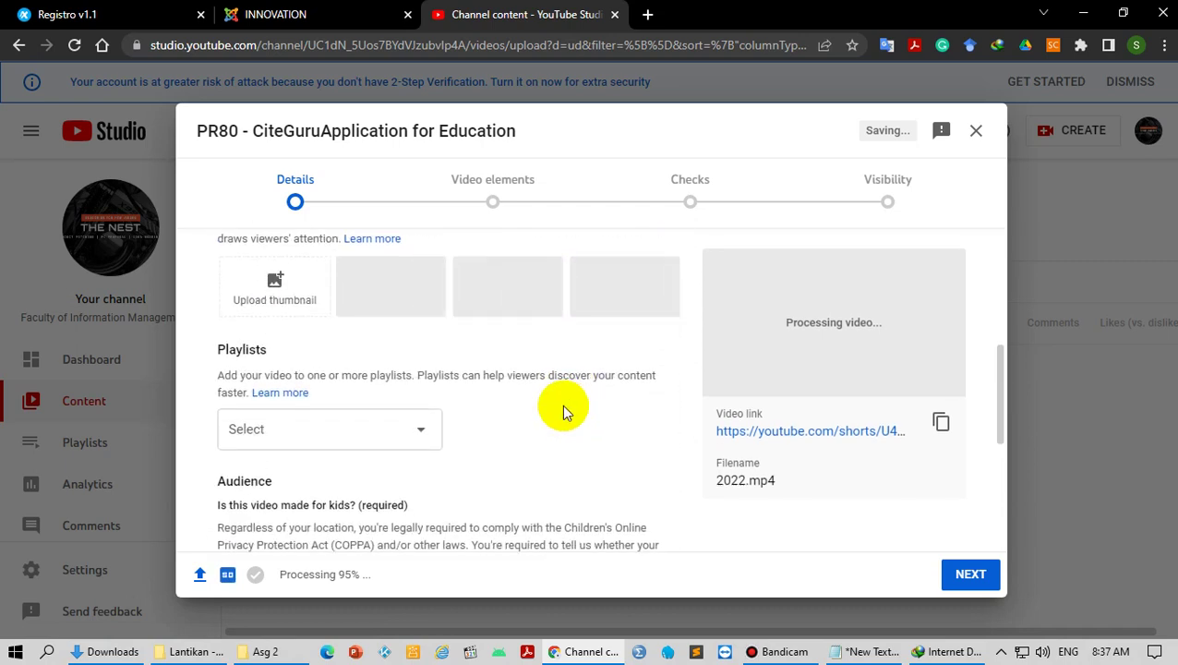
pyautogui.scroll(-4, 466, 374)
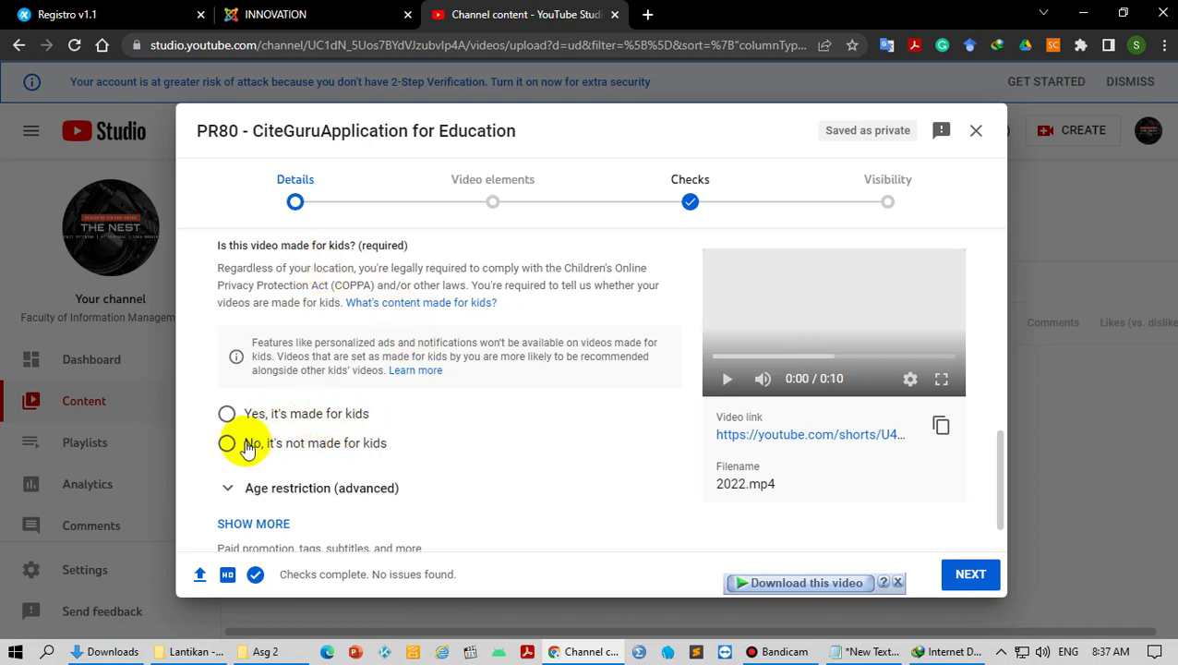
pyautogui.click(281, 446)
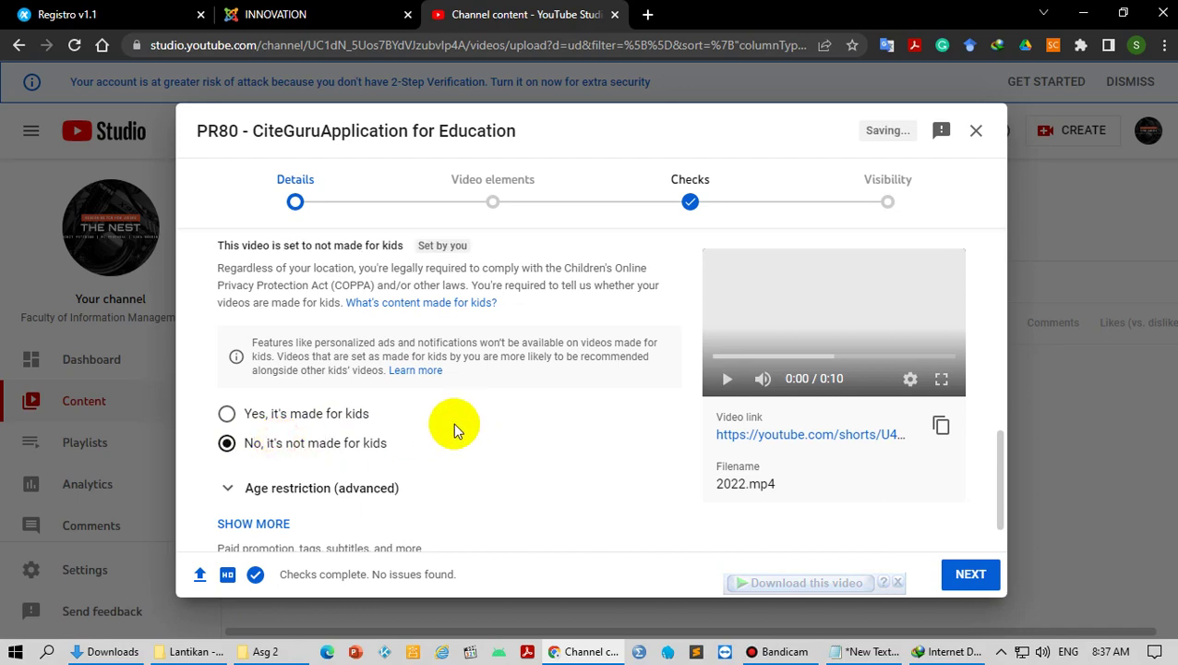
pyautogui.scroll(-1, 453, 423)
pyautogui.scroll(5, 453, 433)
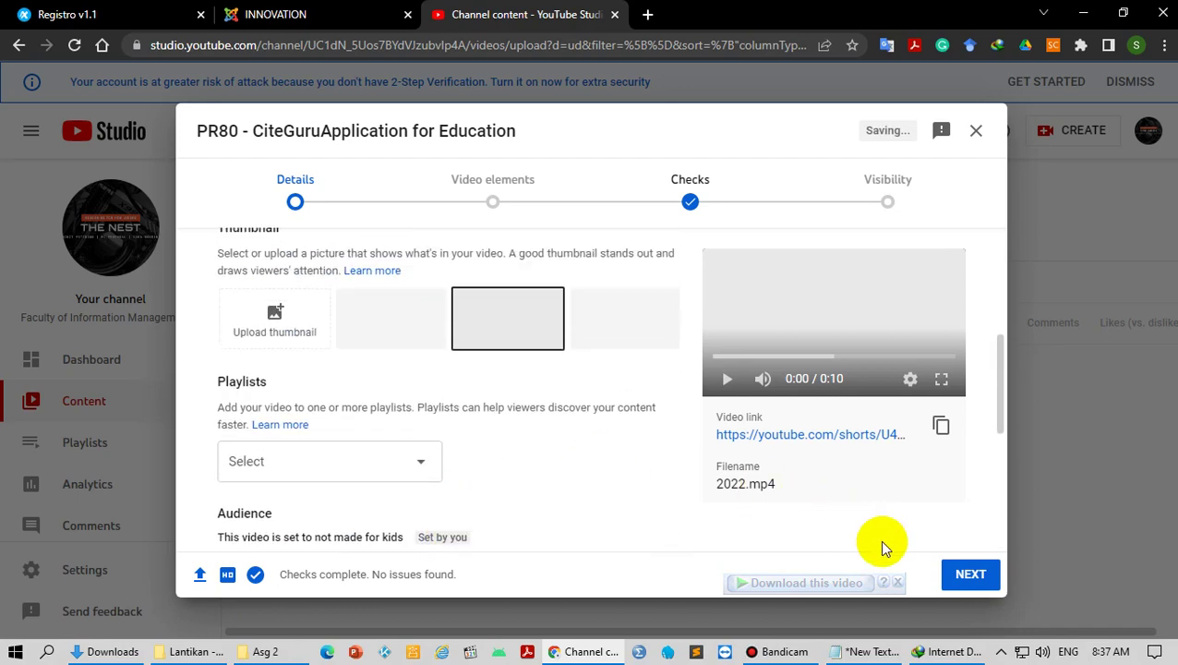
pyautogui.click(970, 575)
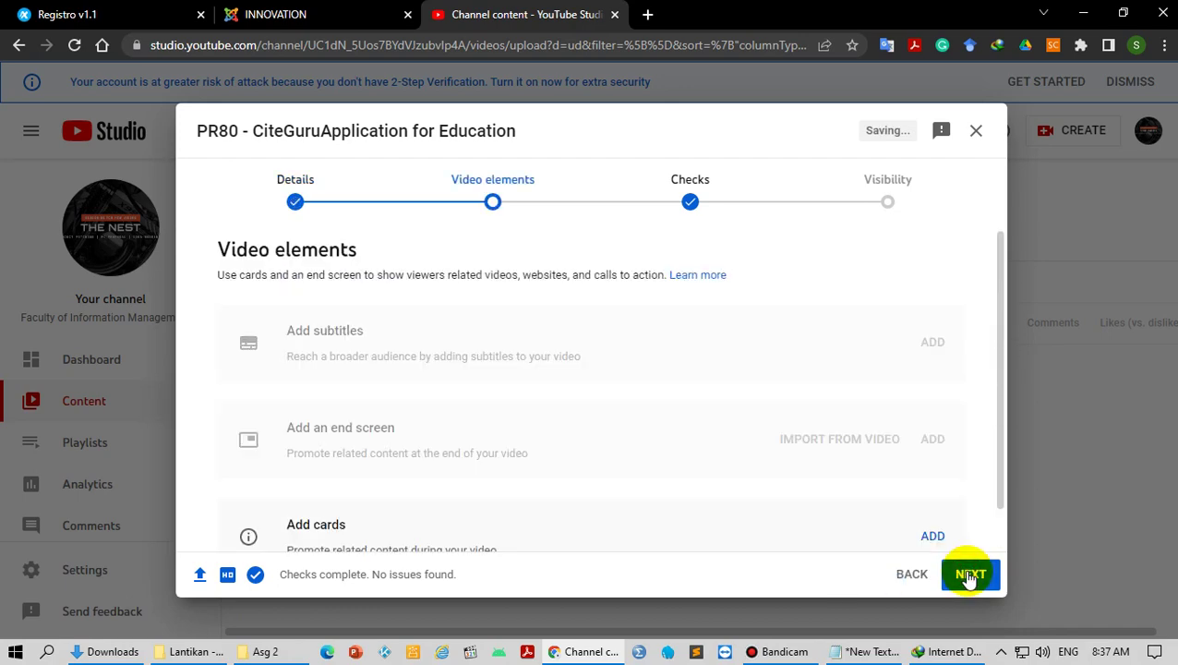
# Step: Advance through Video elements and Checks to the Visibility step
pyautogui.click(969, 574)
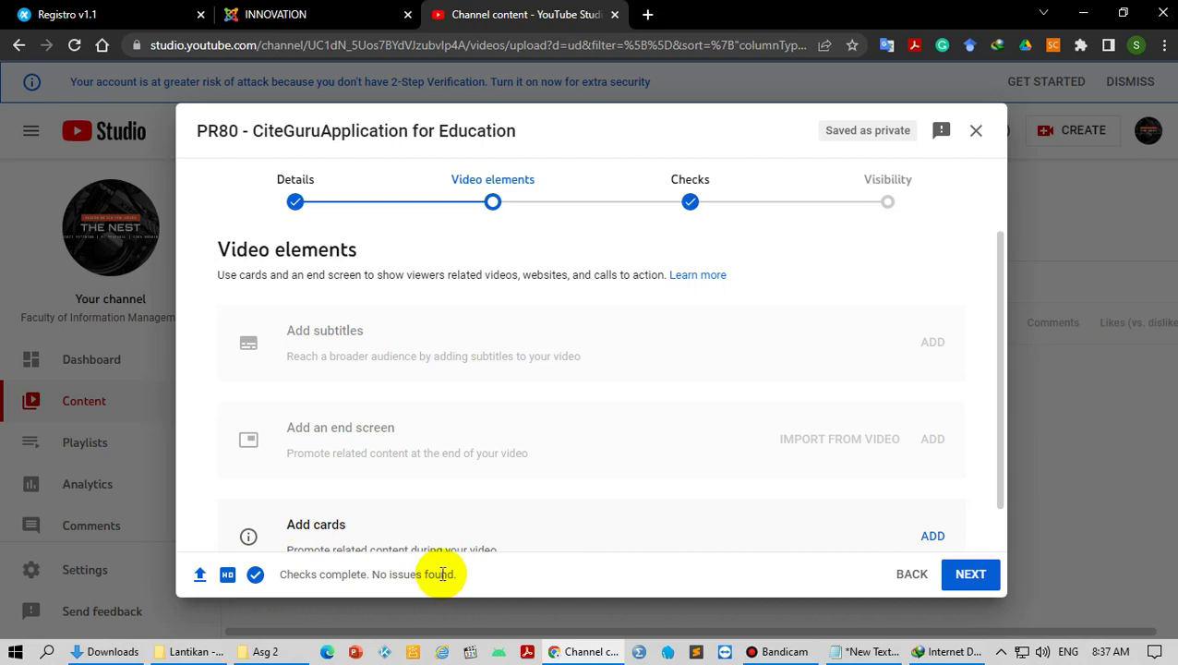
pyautogui.click(968, 579)
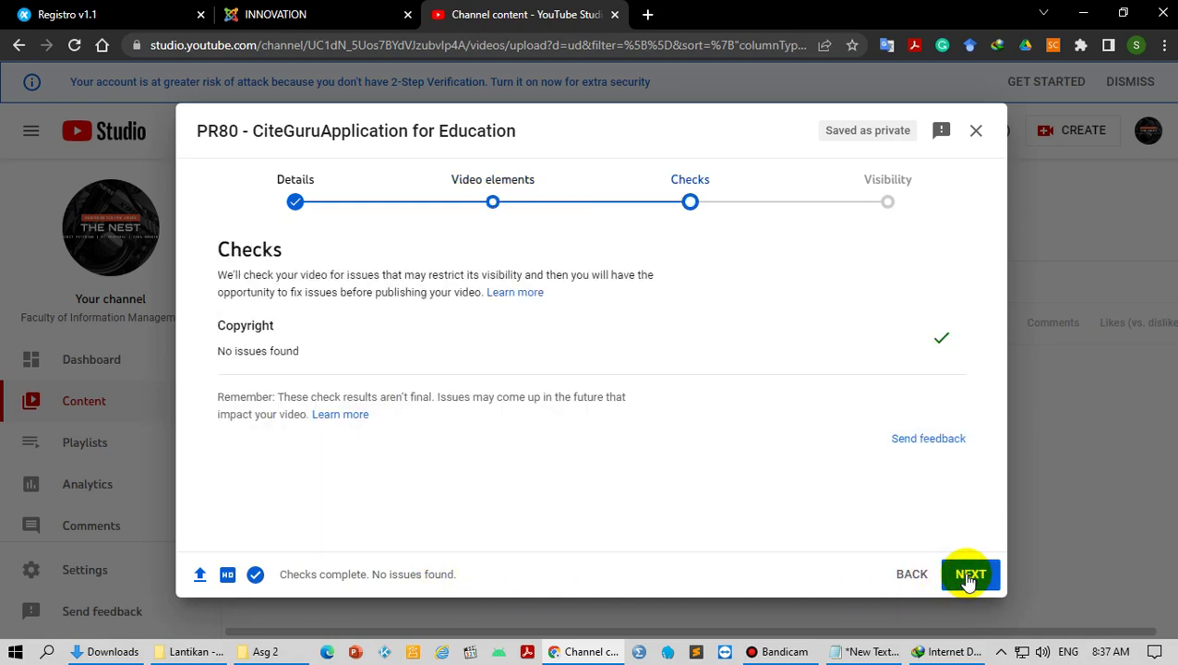
pyautogui.click(968, 578)
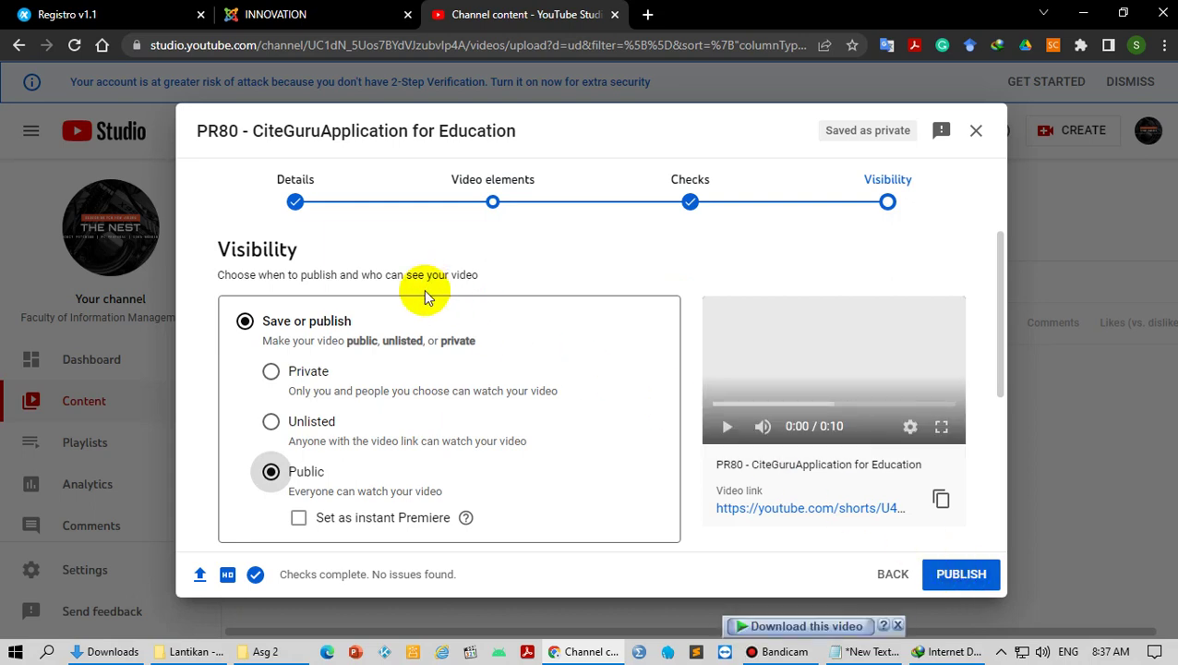
pyautogui.scroll(-2, 424, 289)
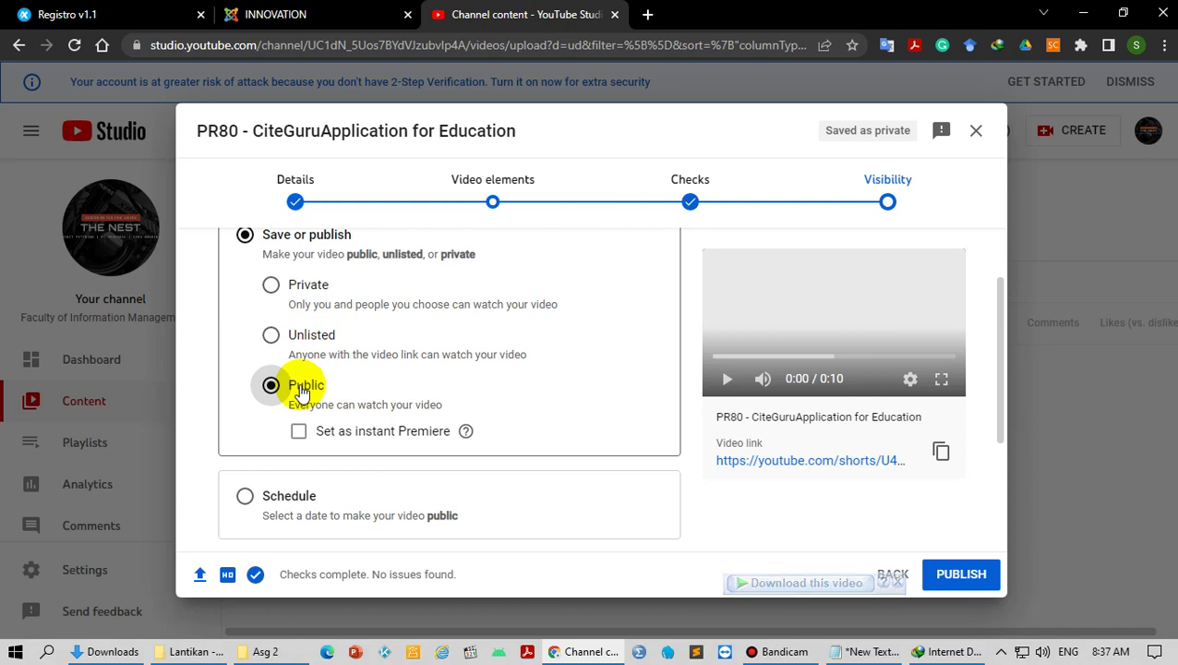
# Step: Set visibility to Unlisted, copy the video link, and save
pyautogui.click(270, 336)
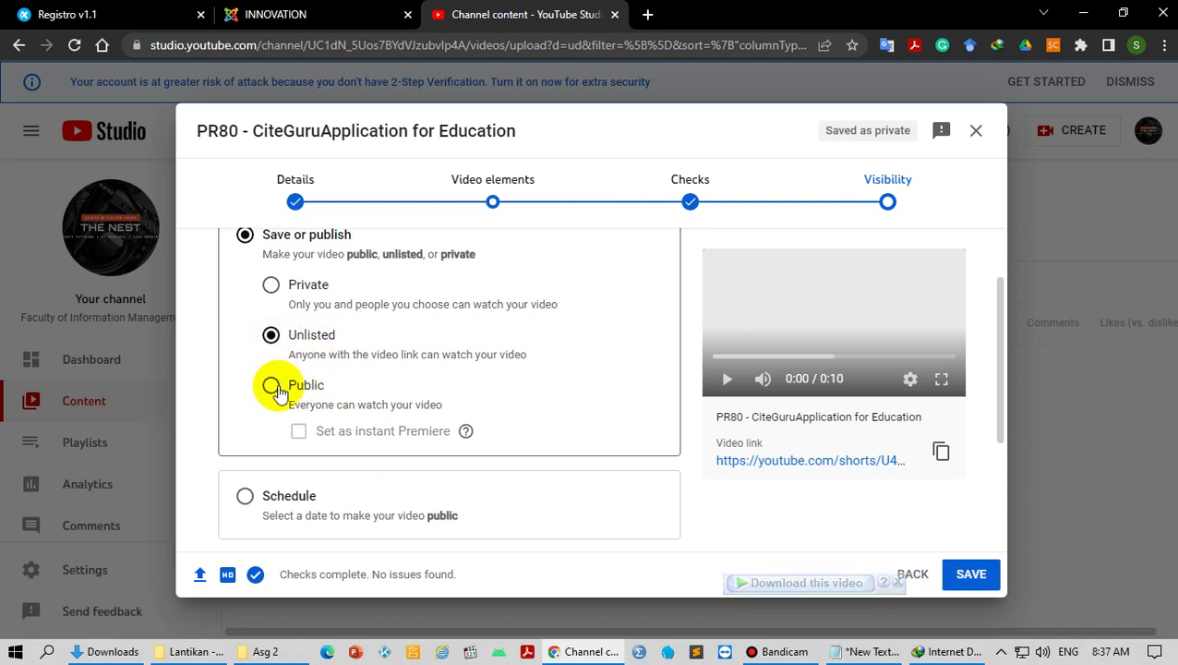
pyautogui.click(271, 386)
pyautogui.click(271, 336)
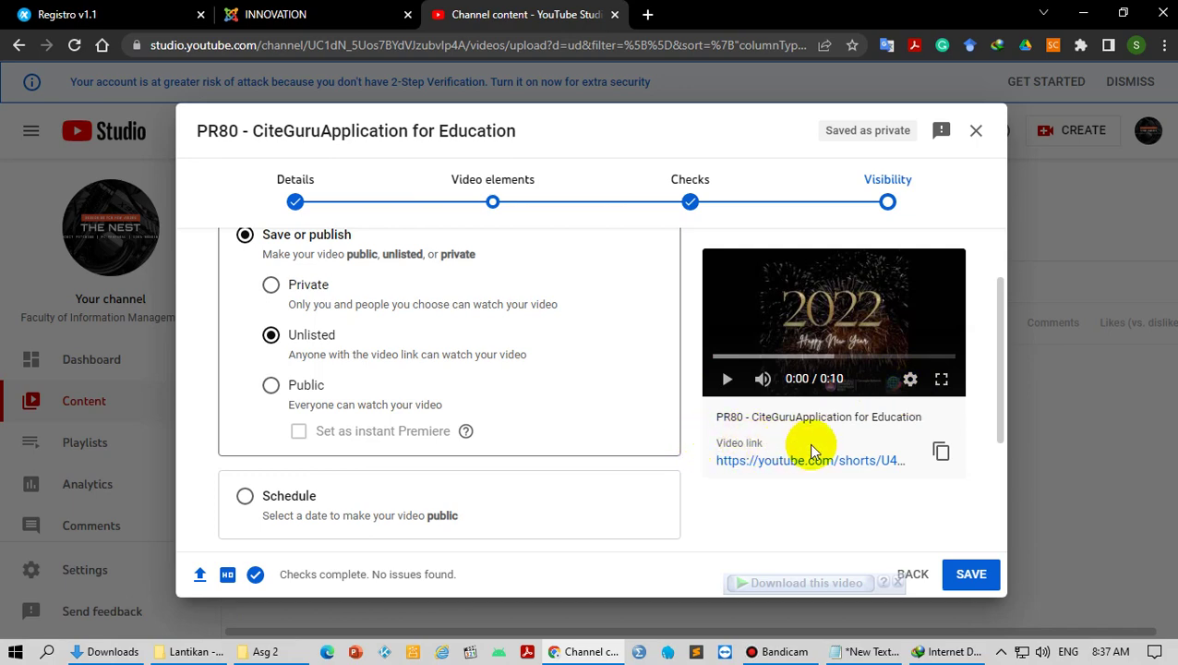
pyautogui.click(942, 452)
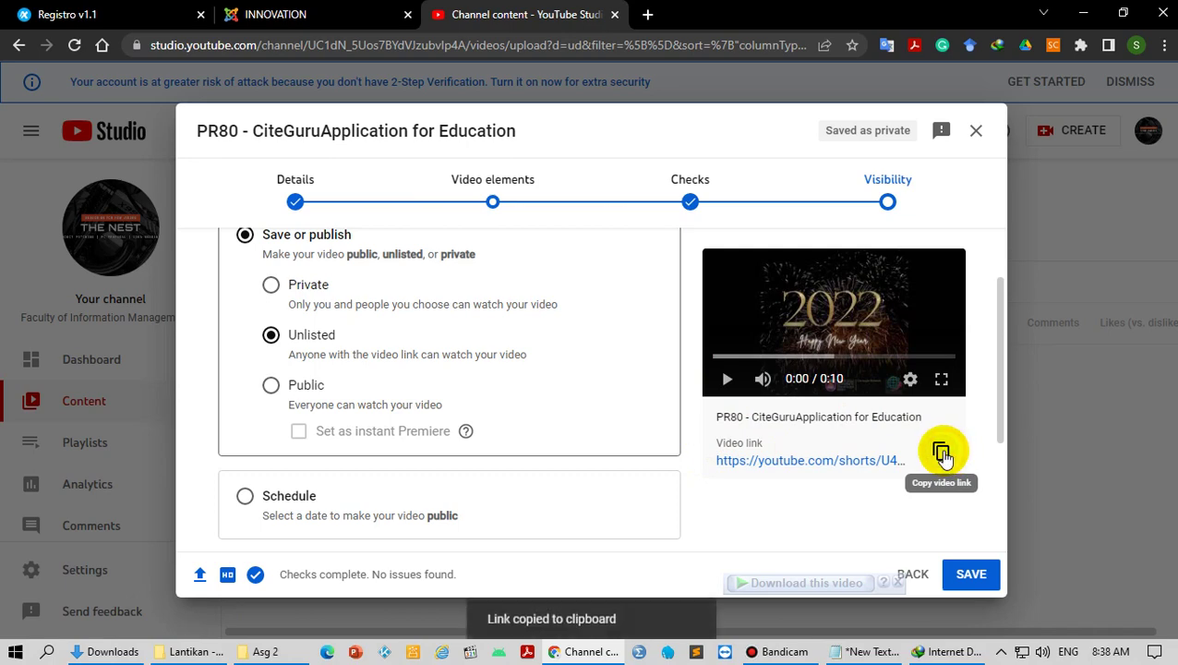
pyautogui.click(970, 579)
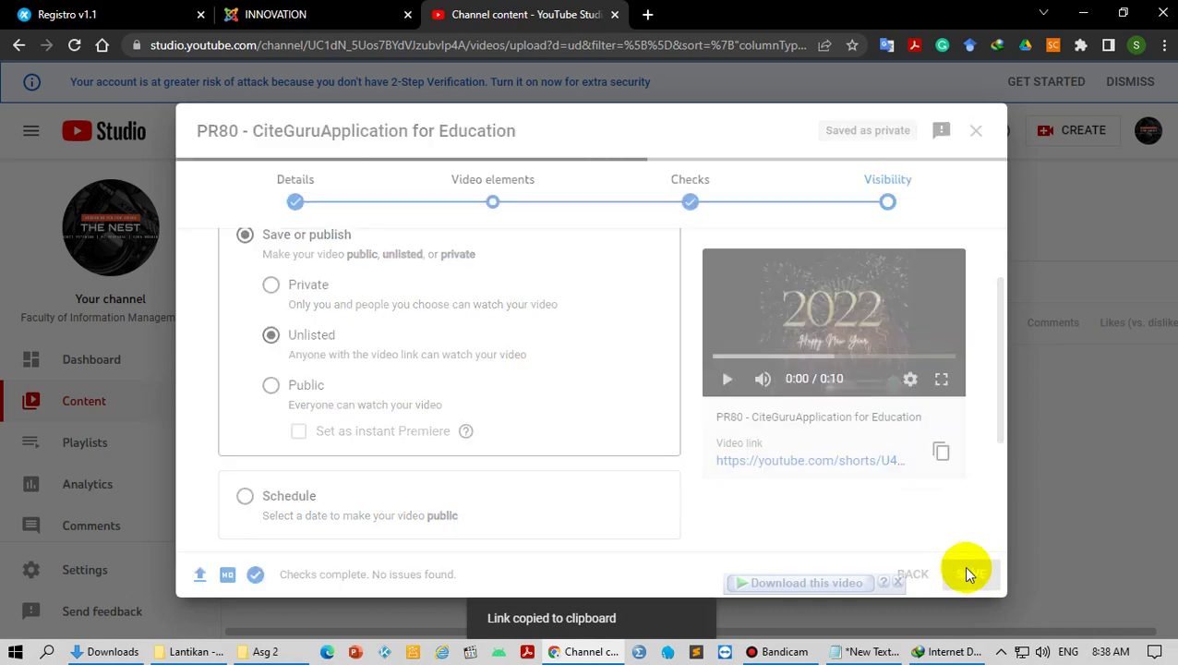
# Step: Add a 'video' line to the Notepad notes and paste the copied video link
pyautogui.hotkey('alt', 'Tab')
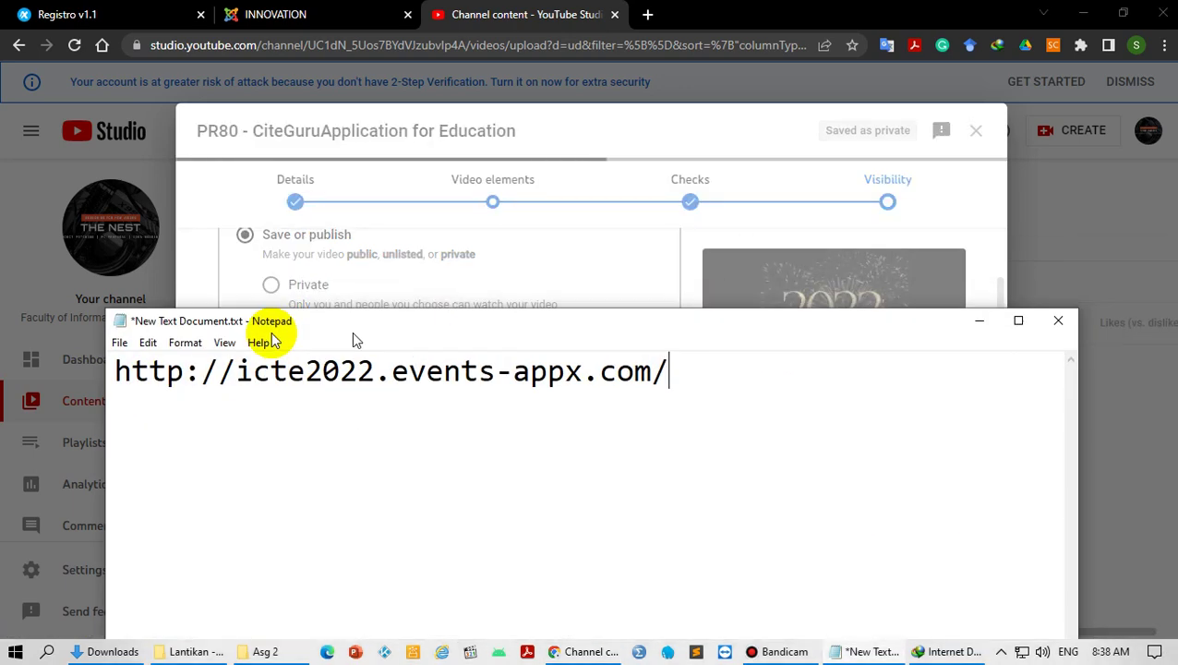
pyautogui.moveTo(352, 331); pyautogui.dragTo(332, 246)
pyautogui.press('Return')
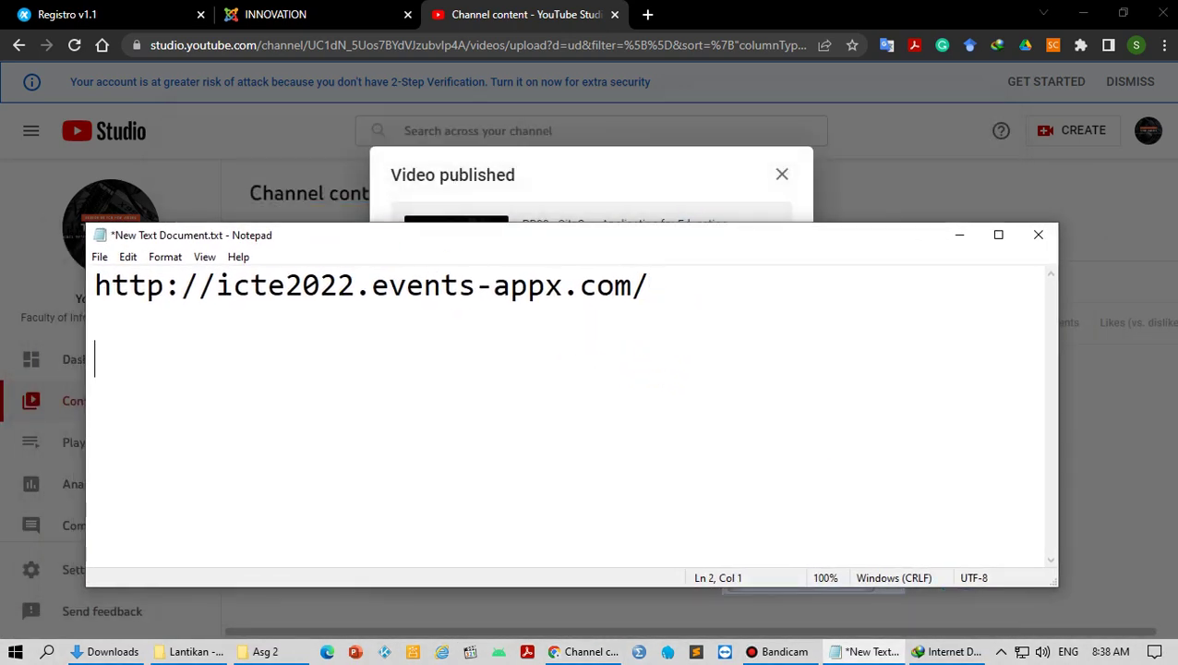
pyautogui.write('video url')
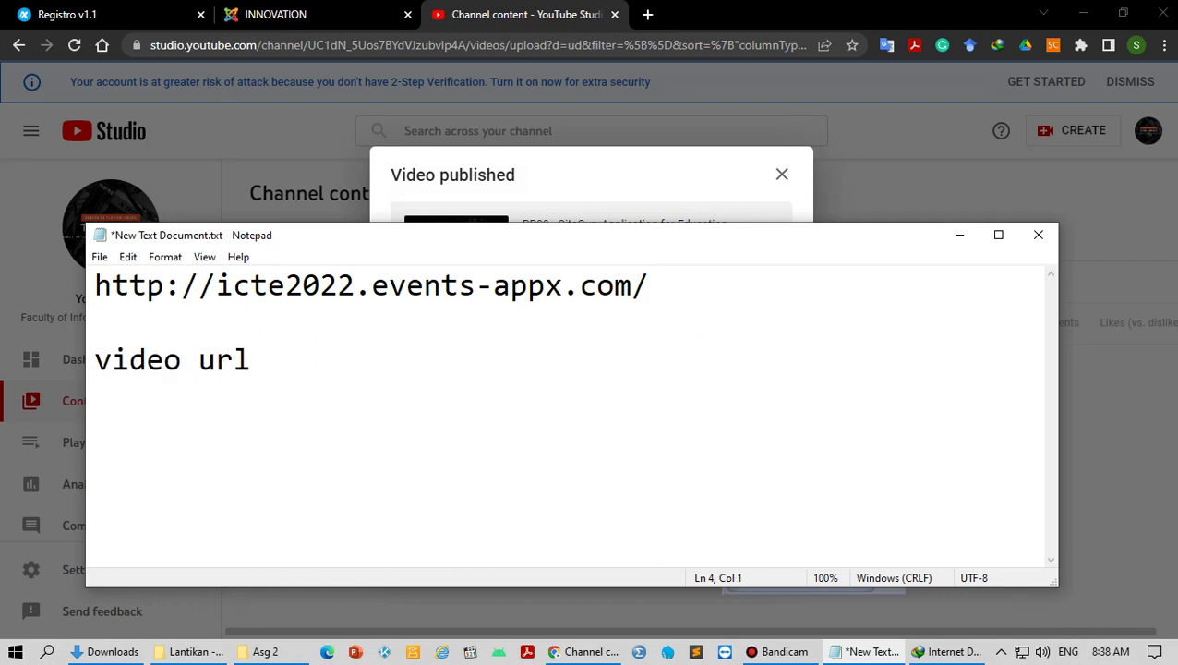
pyautogui.hotkey('ctrl', 'v')
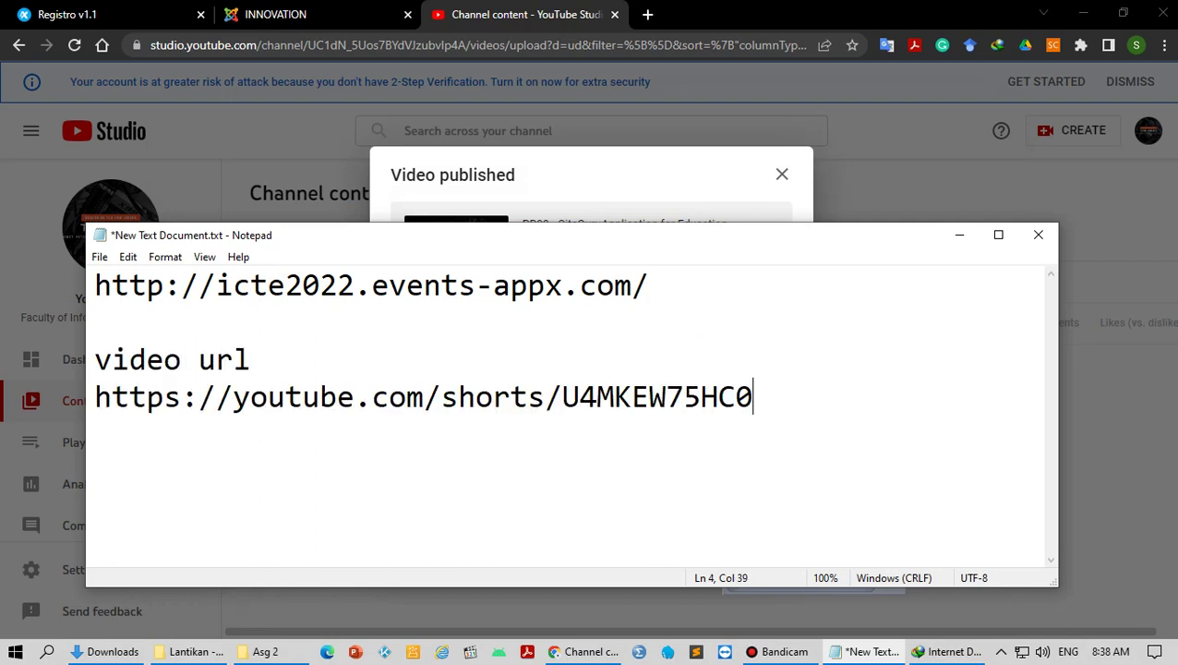
pyautogui.moveTo(755, 393); pyautogui.dragTo(79, 399)
pyautogui.click(557, 414)
pyautogui.press('BackSpace')
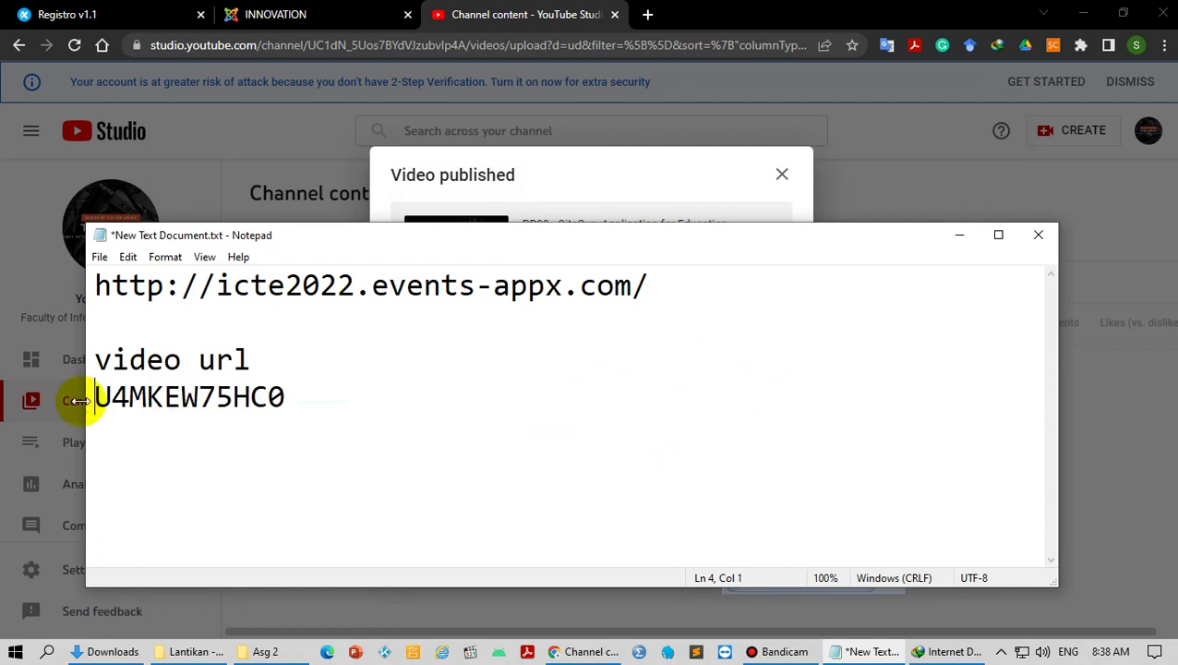
pyautogui.click(302, 386)
pyautogui.press('Return')
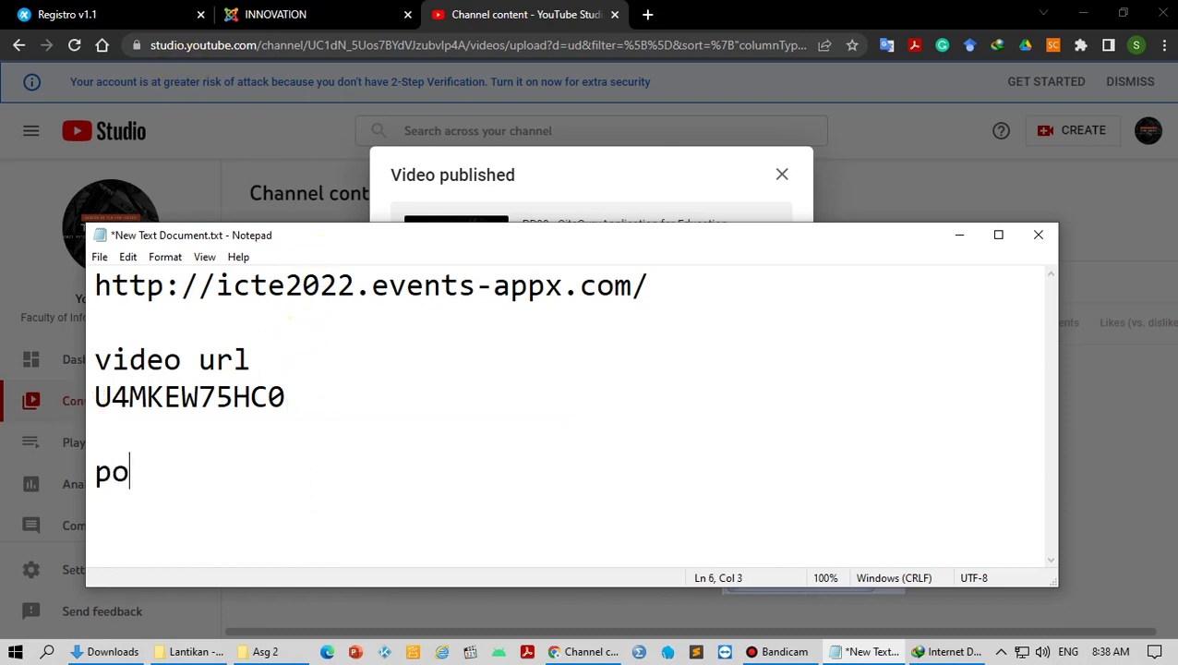
pyautogui.write('poster')
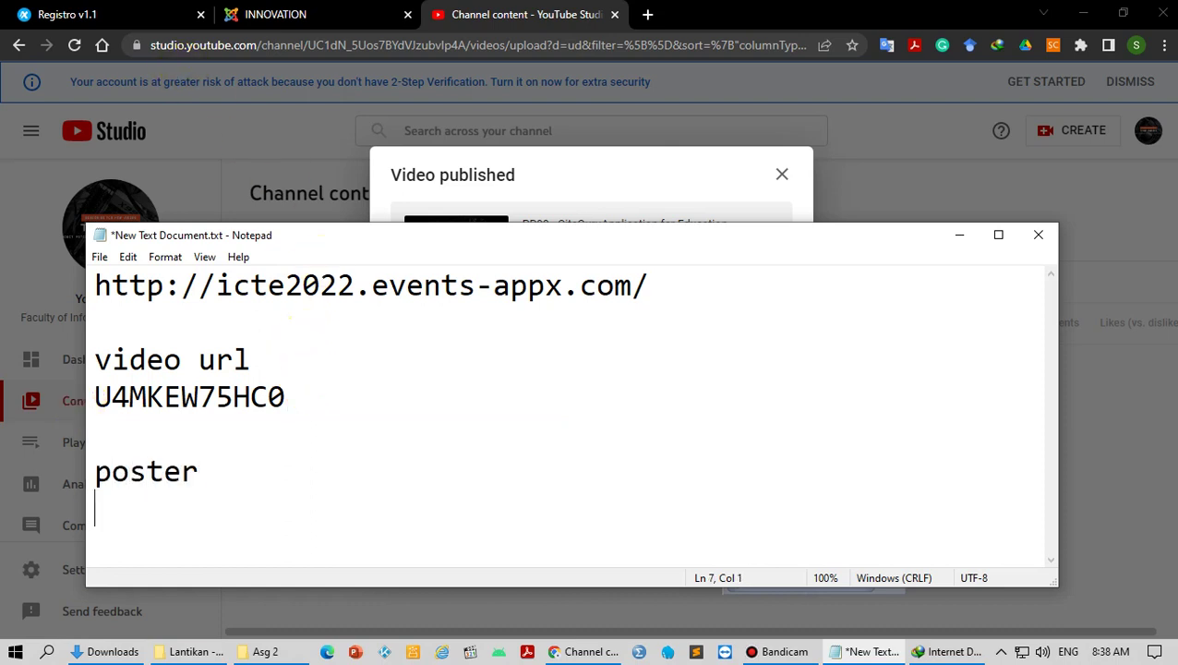
pyautogui.moveTo(400, 236); pyautogui.dragTo(1177, 240)
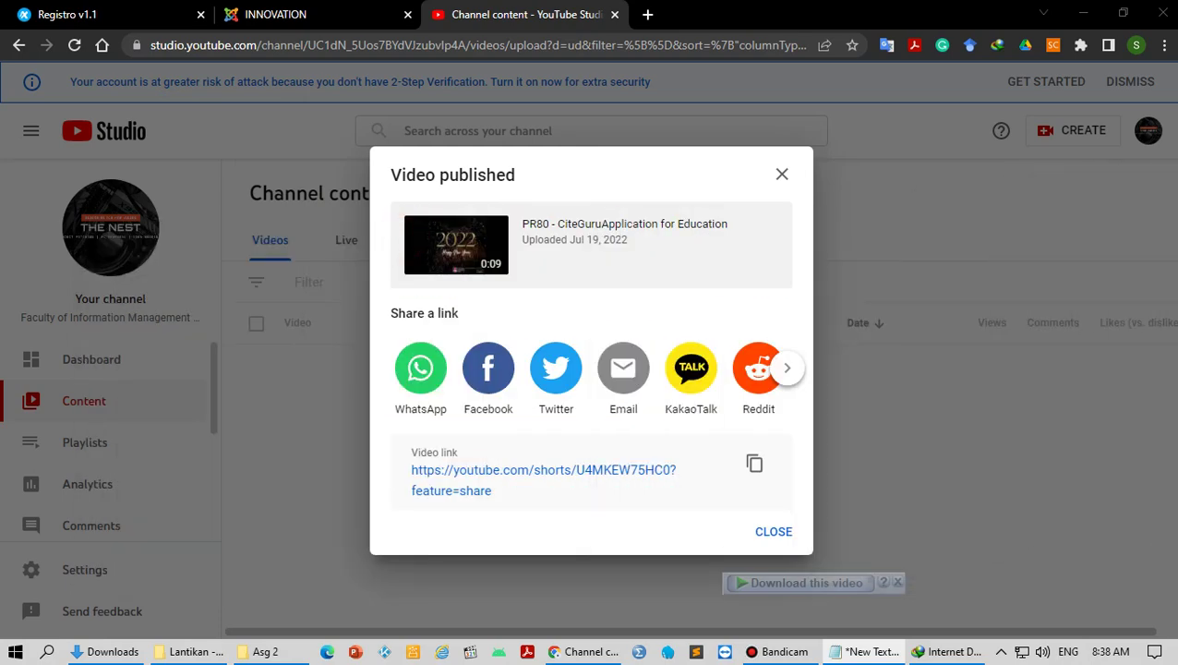
# Step: Open Google Drive in a new tab, re-verifying the account with its password
pyautogui.click(645, 14)
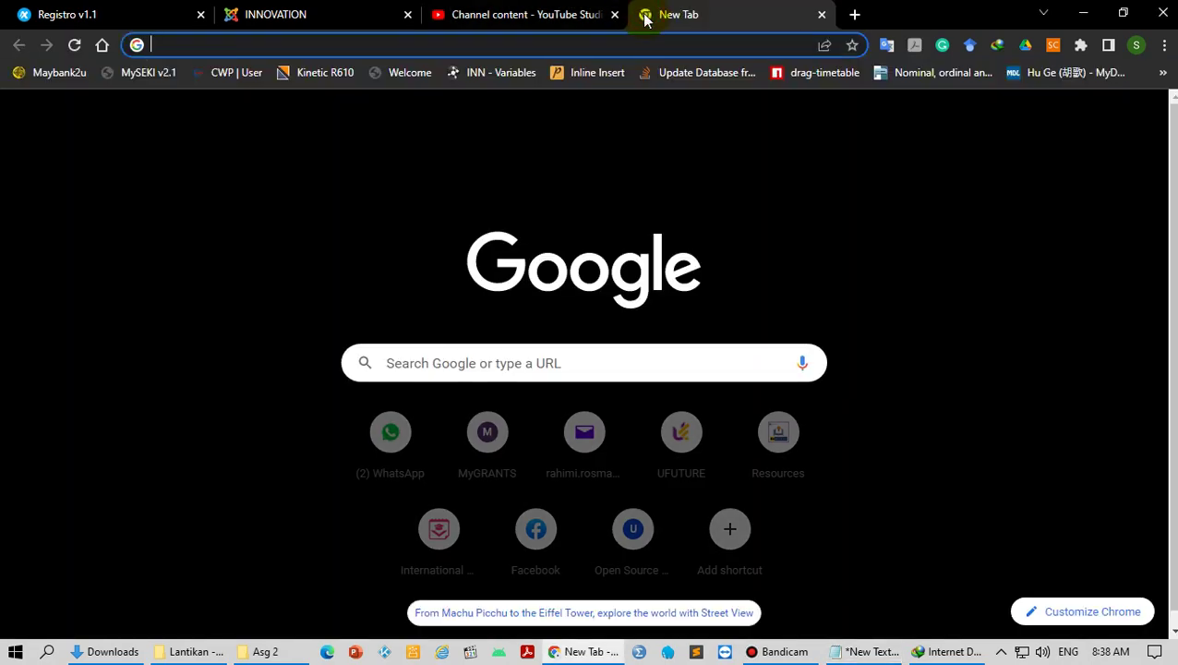
pyautogui.write('google')
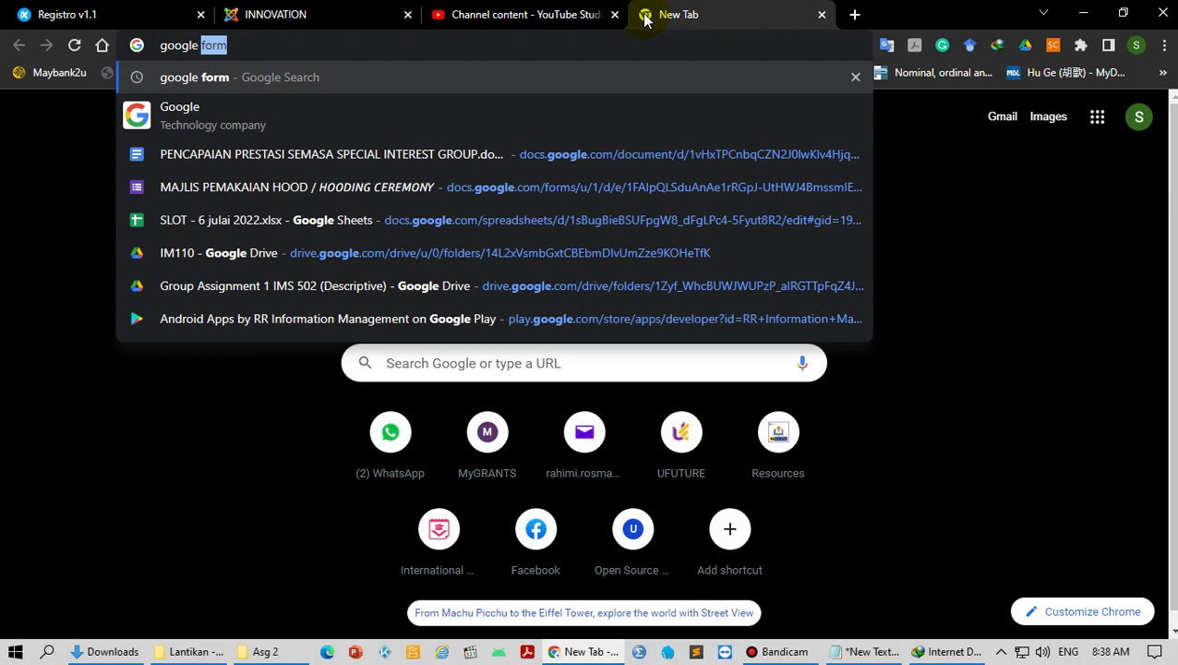
pyautogui.write(' drive')
pyautogui.press('Return')
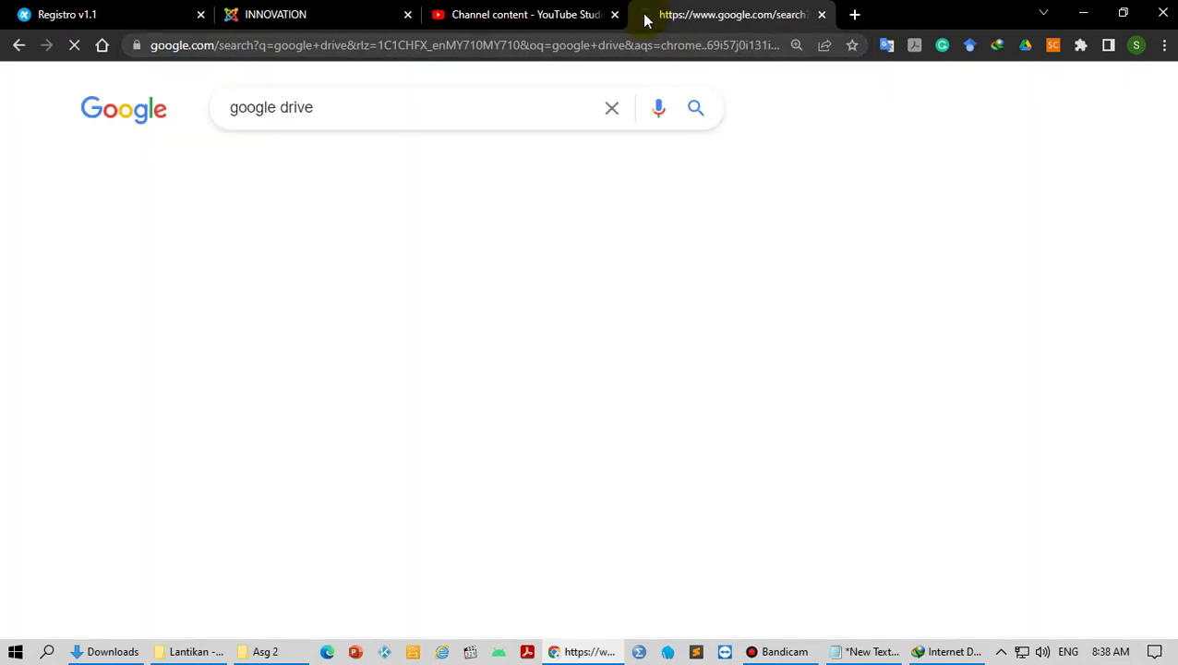
pyautogui.click(220, 50)
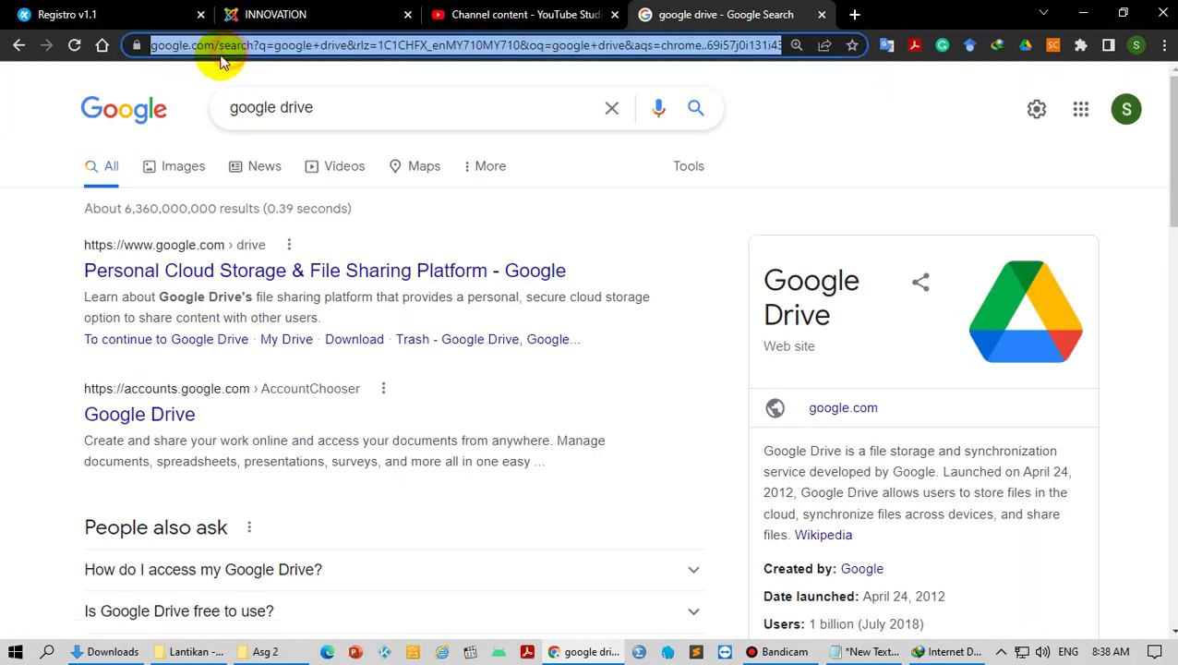
pyautogui.write('drive')
pyautogui.press('Return')
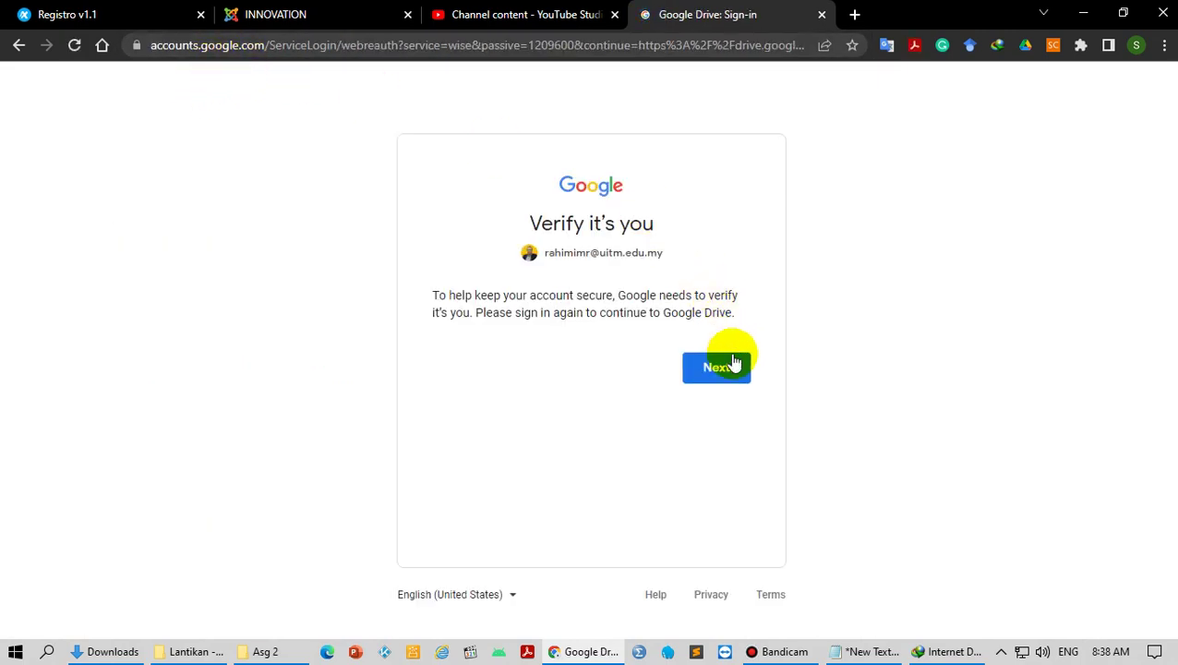
pyautogui.click(723, 363)
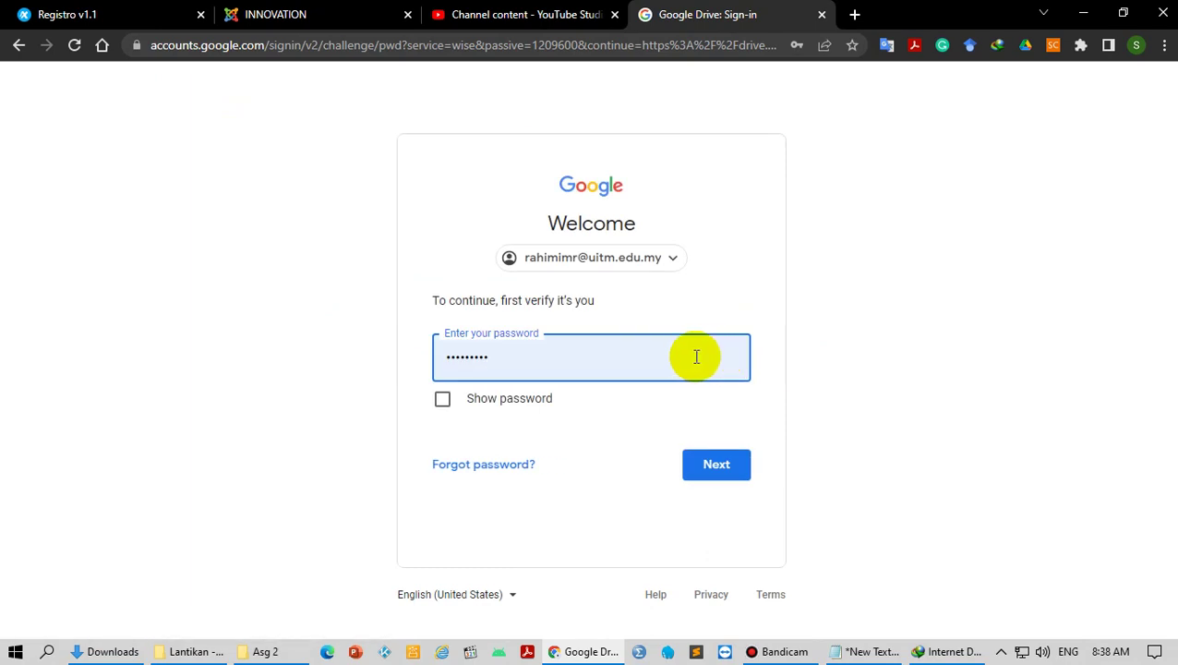
pyautogui.click(710, 465)
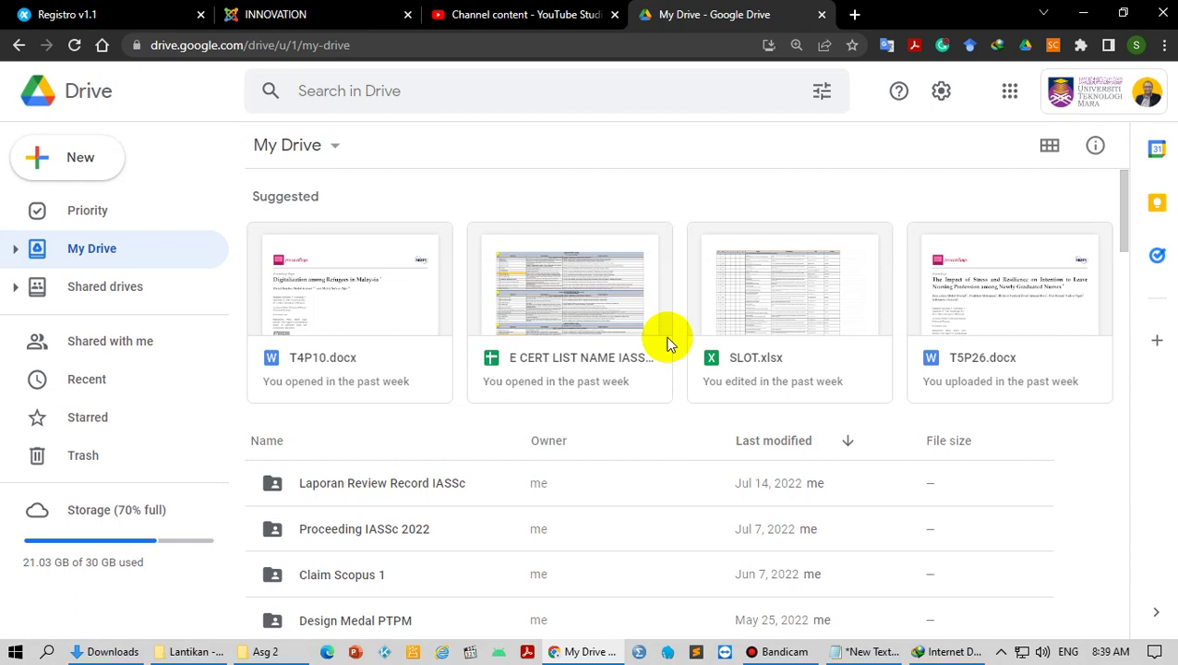
# Step: Create a new Google Drive folder named PR80
pyautogui.click(89, 164)
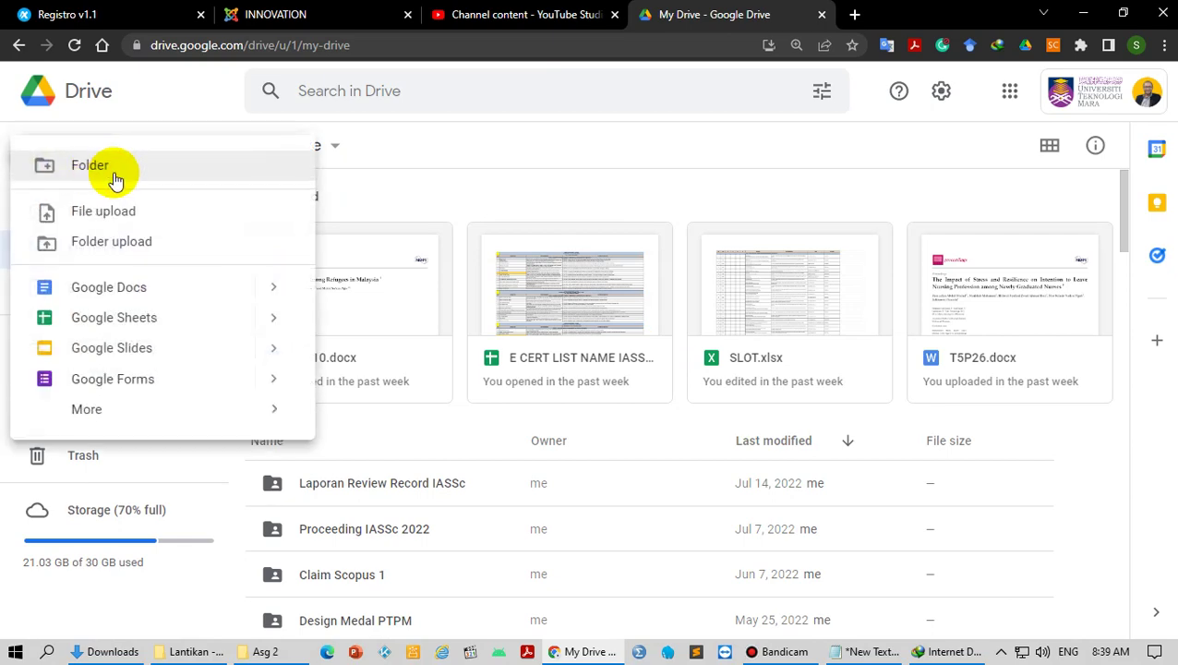
pyautogui.click(113, 170)
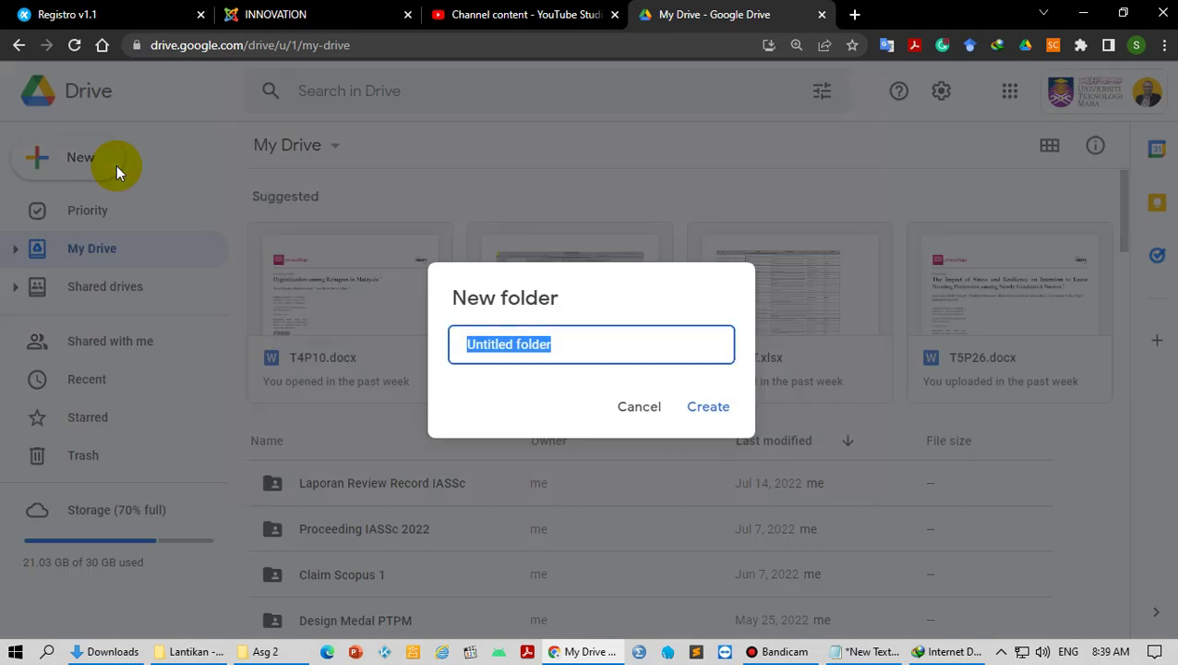
pyautogui.write('PR80')
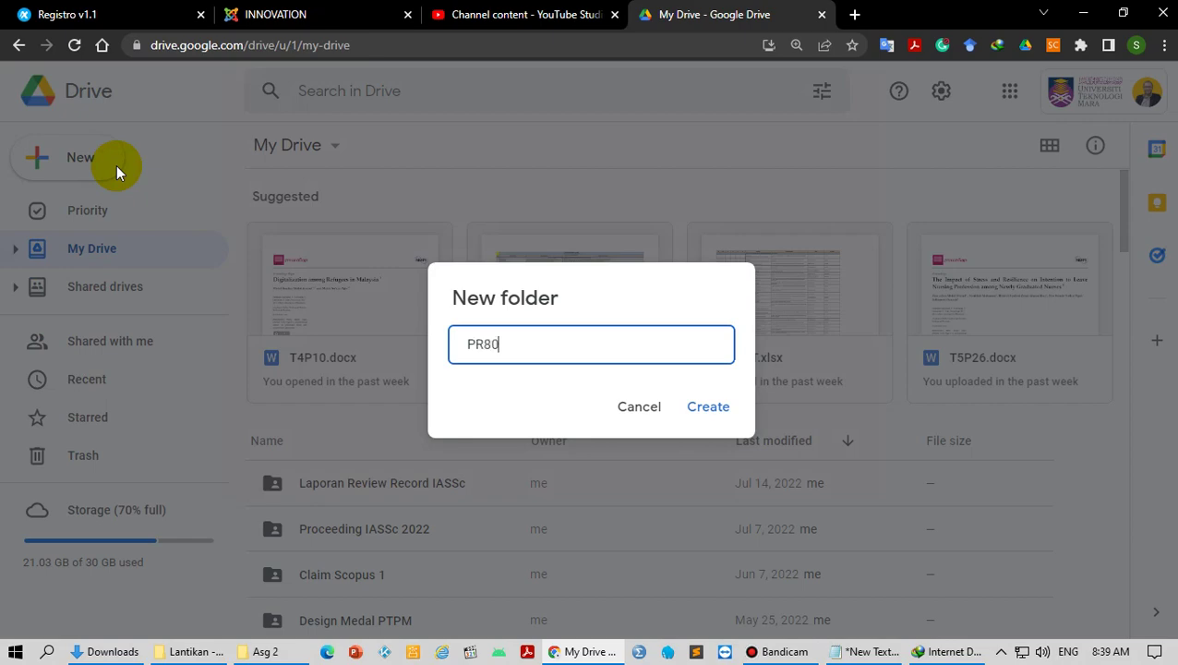
pyautogui.click(707, 406)
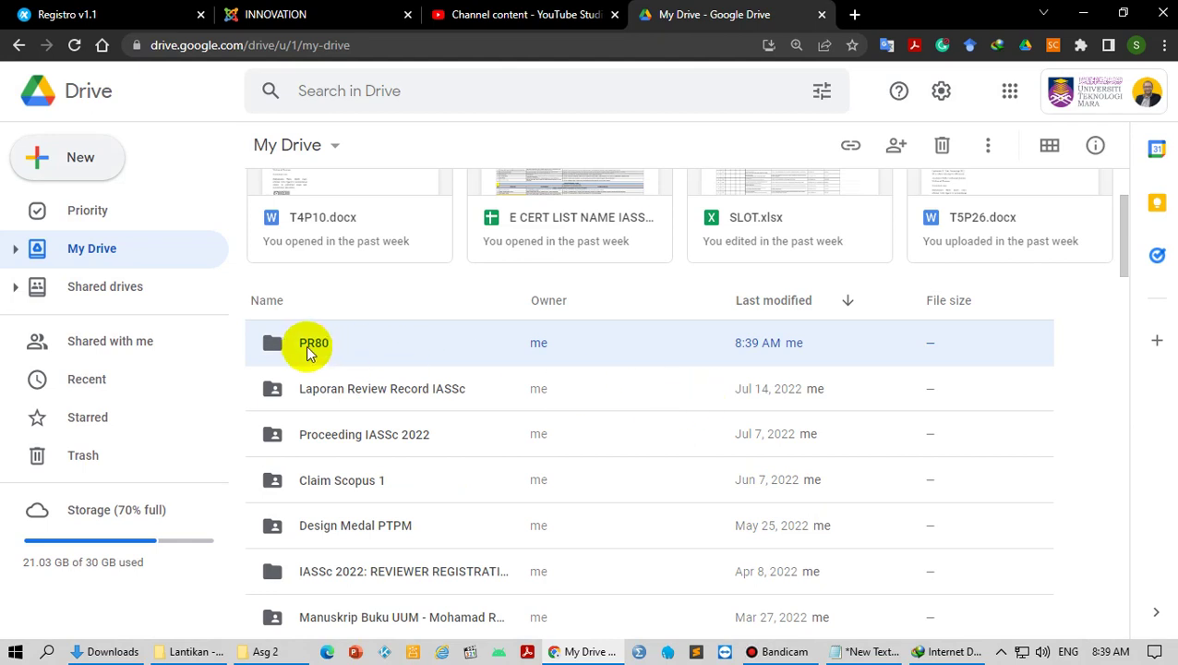
# Step: Share PR80 so anyone with the link can view, and copy its link
pyautogui.rightClick(314, 341)
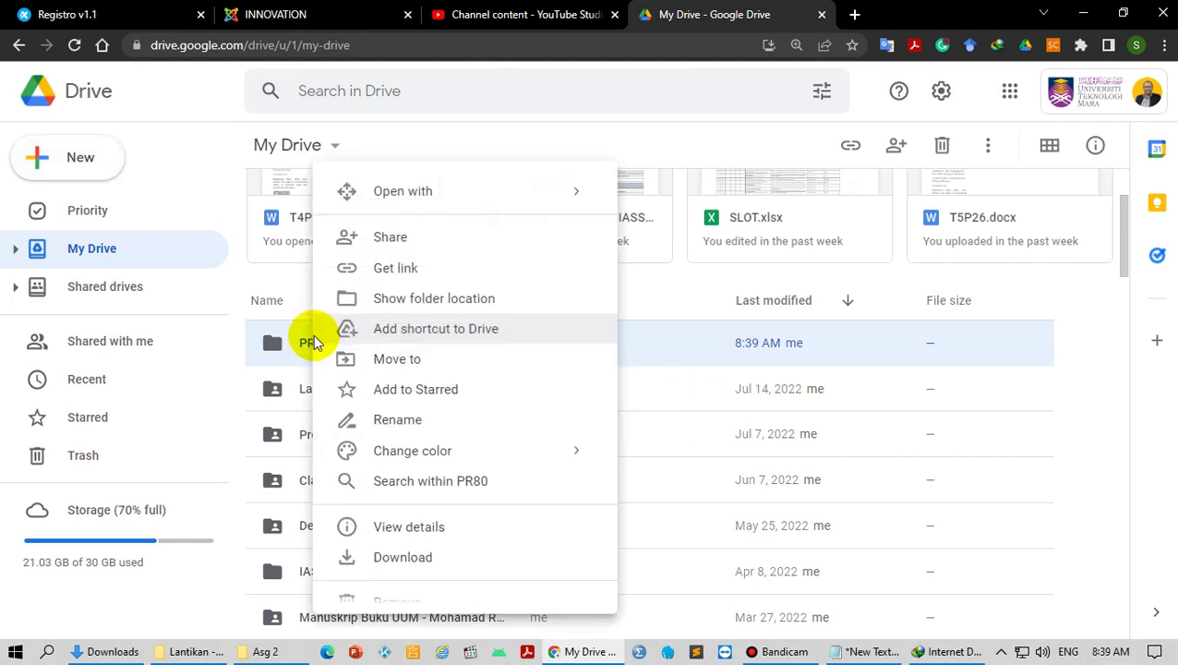
pyautogui.click(410, 277)
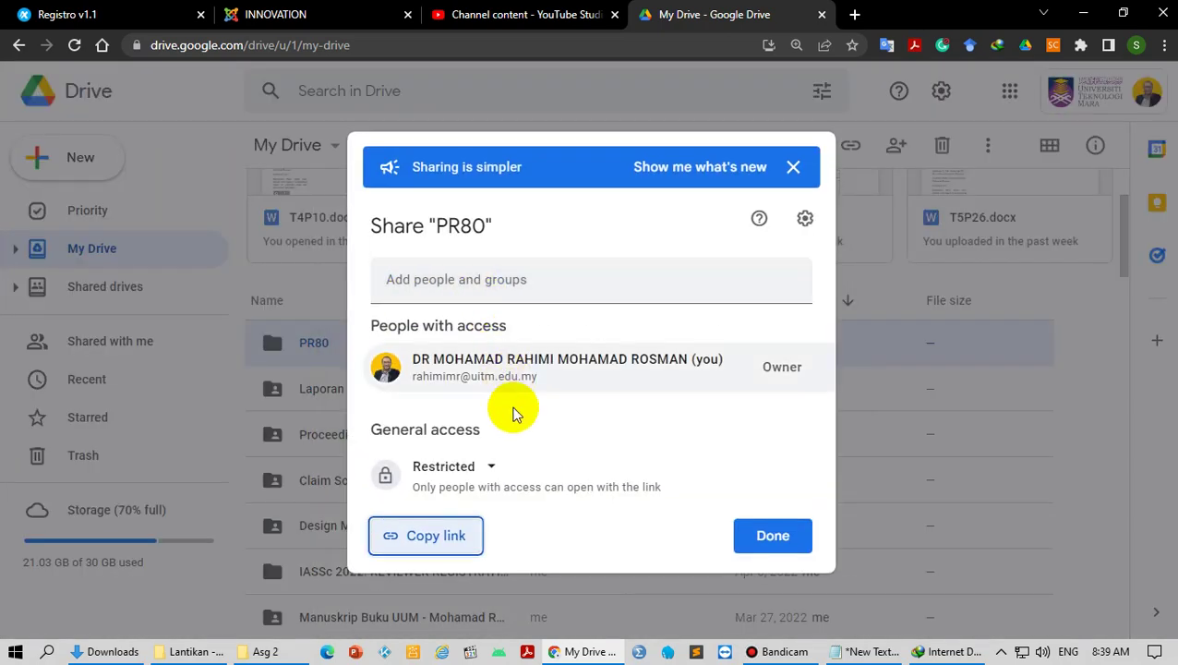
pyautogui.click(486, 467)
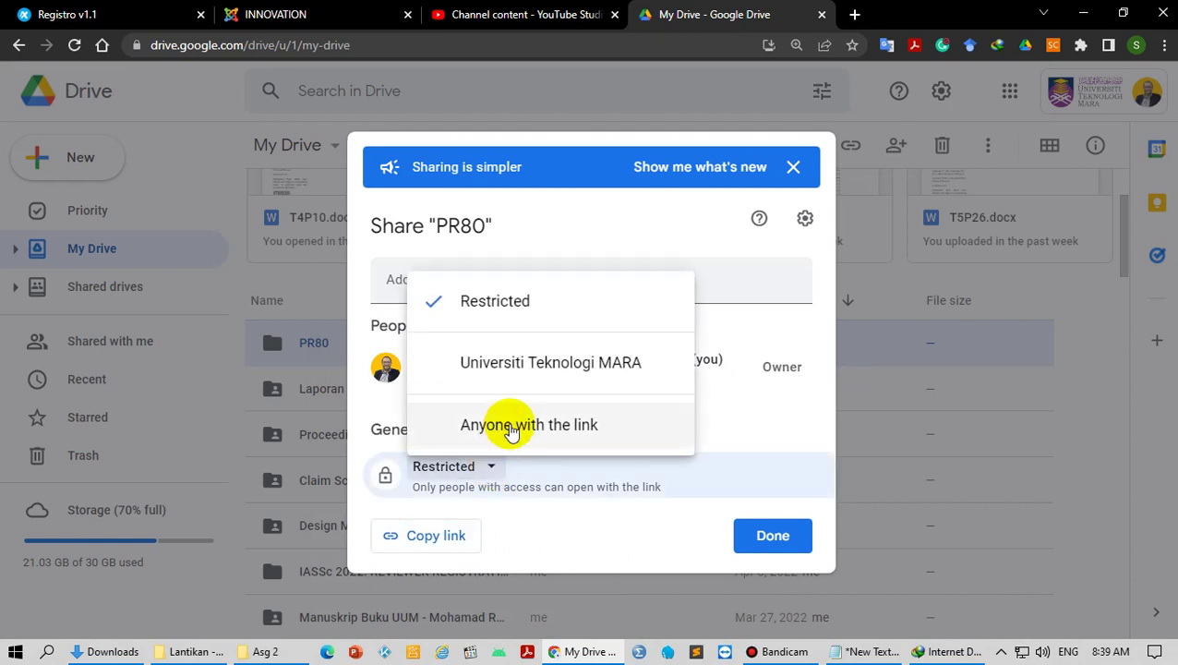
pyautogui.click(511, 427)
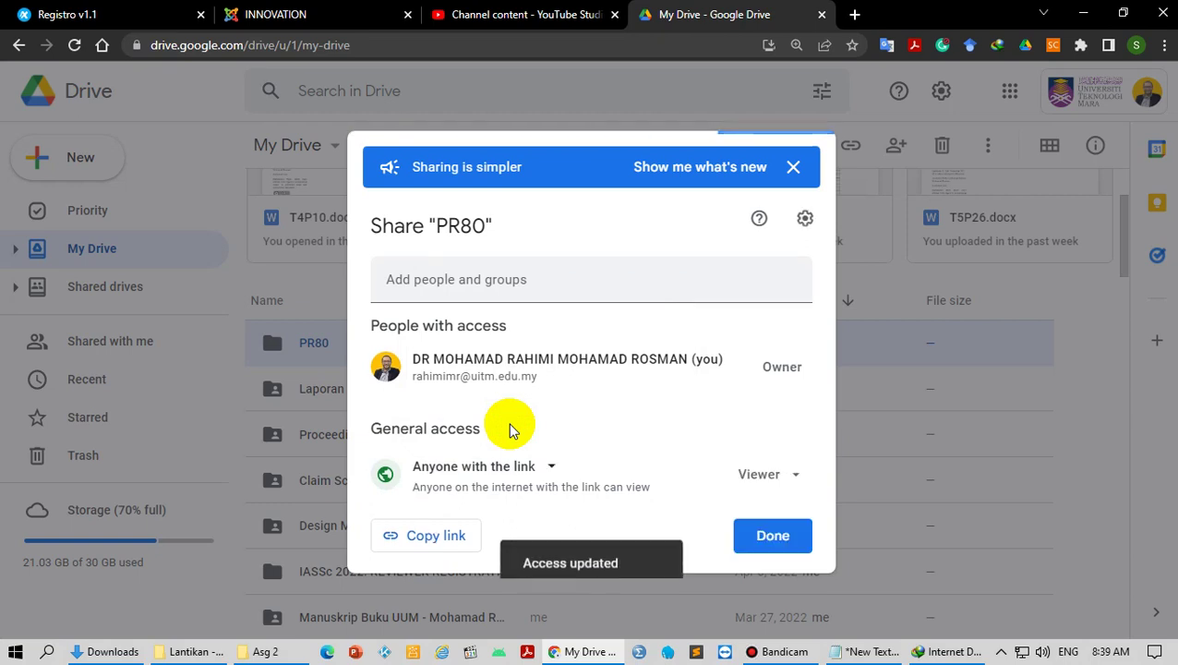
pyautogui.click(444, 545)
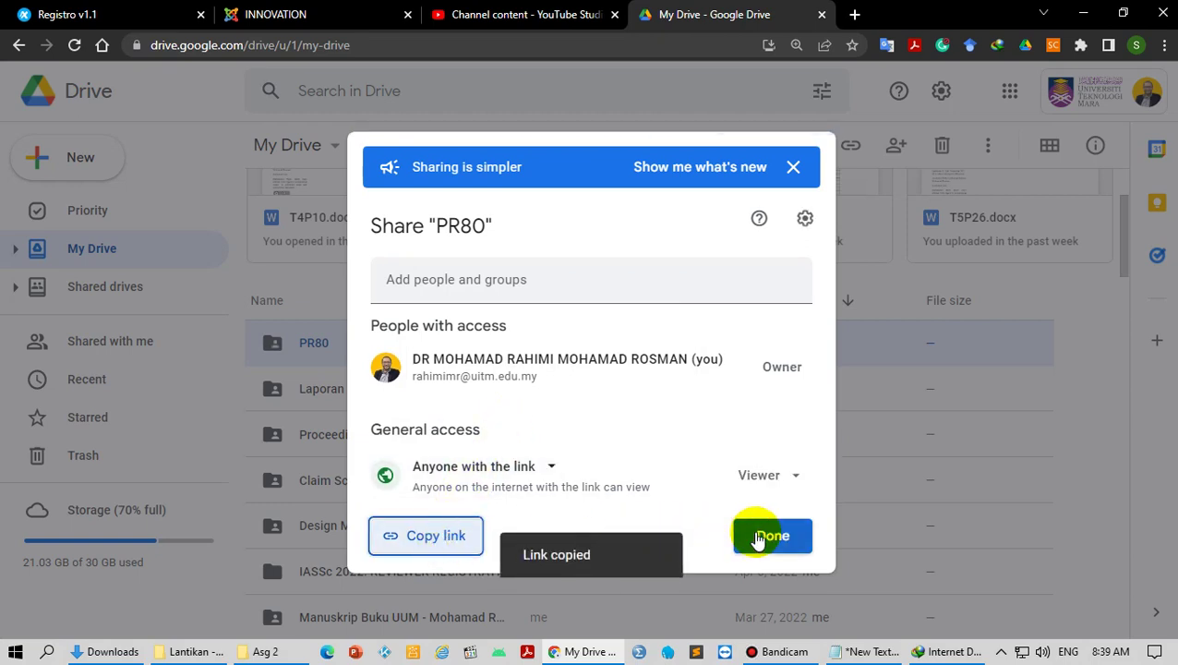
# Step: Save the PR80 folder's share link in the notes under 'poster'
pyautogui.click(757, 536)
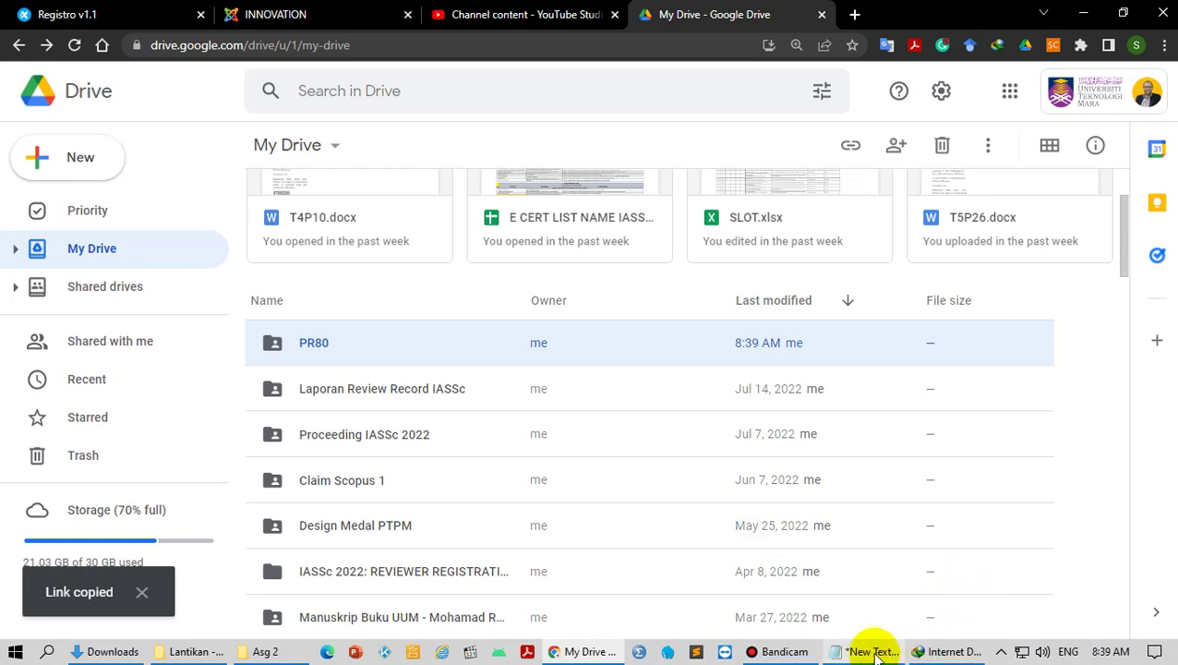
pyautogui.click(889, 651)
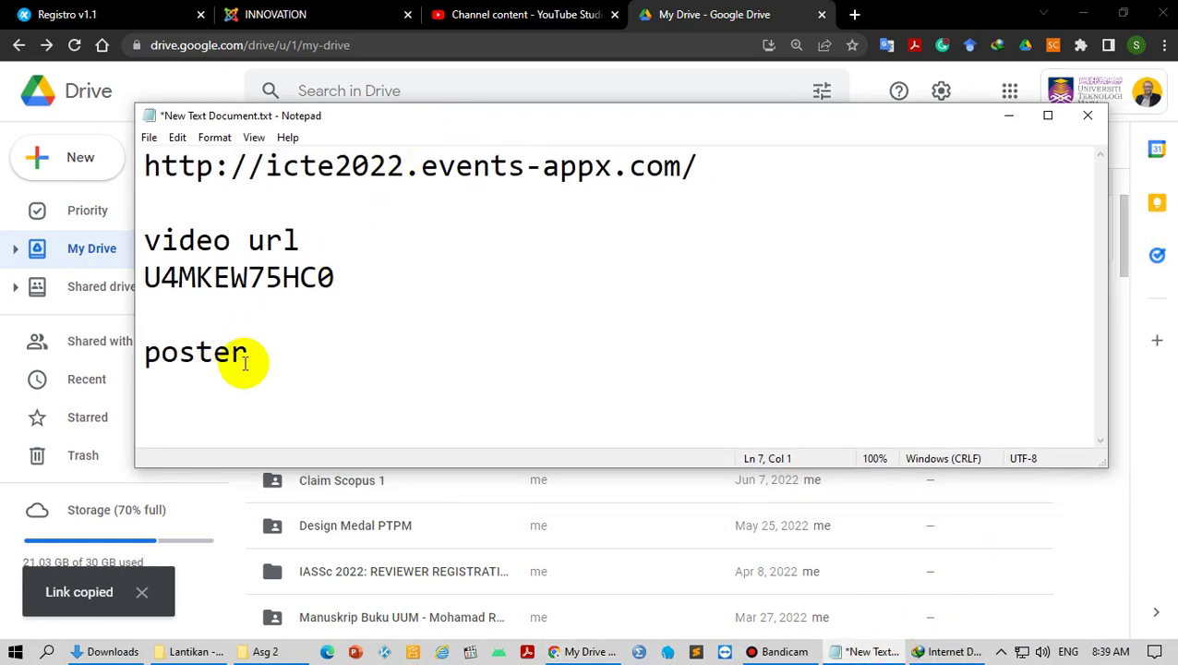
pyautogui.hotkey('ctrl', 'v')
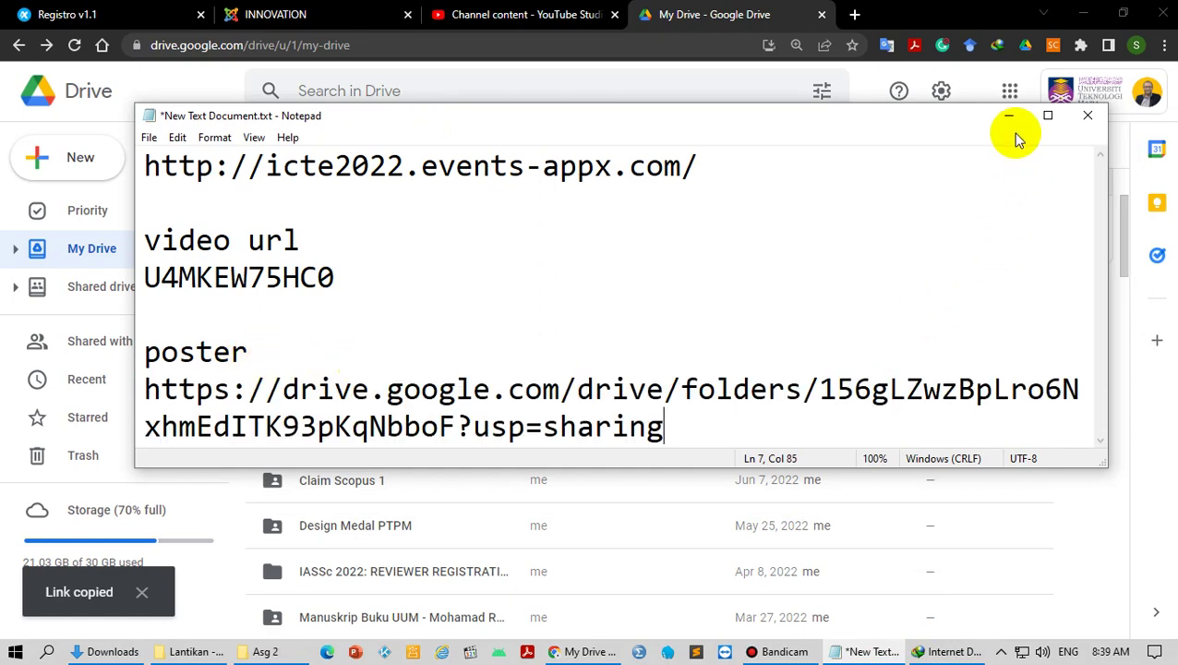
pyautogui.click(1008, 118)
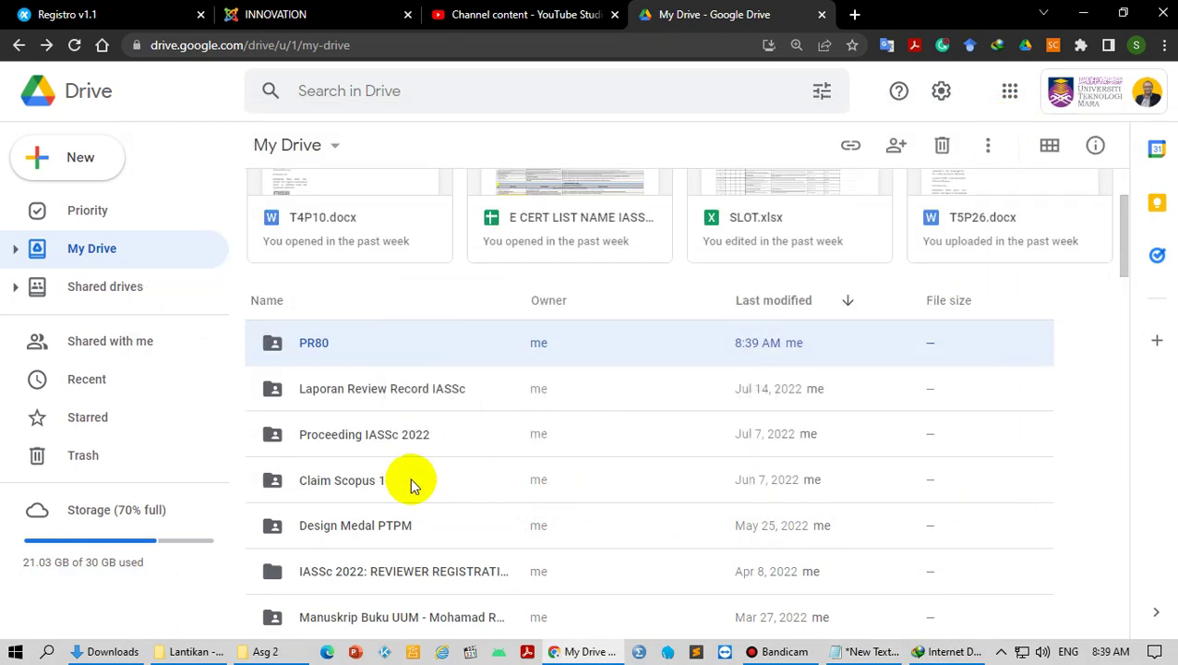
# Step: Upload two PDFs, including the 146 KB quotation, into the PR80 Drive folder
pyautogui.doubleClick(292, 346)
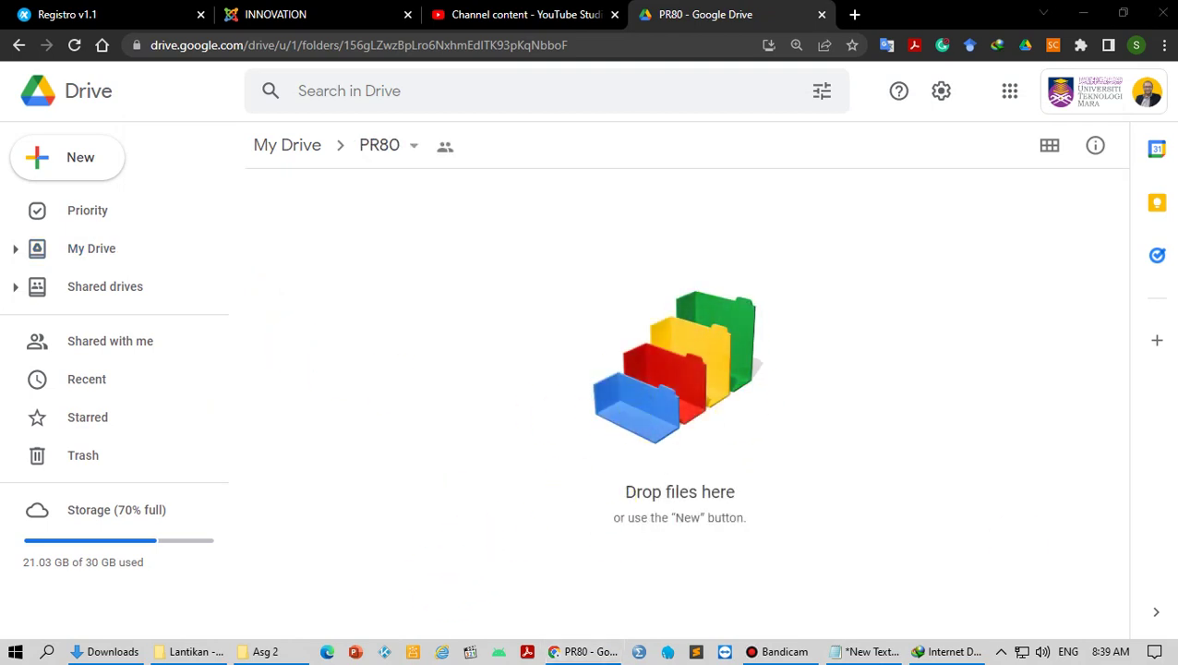
pyautogui.moveTo(434, 439); pyautogui.dragTo(397, 321)
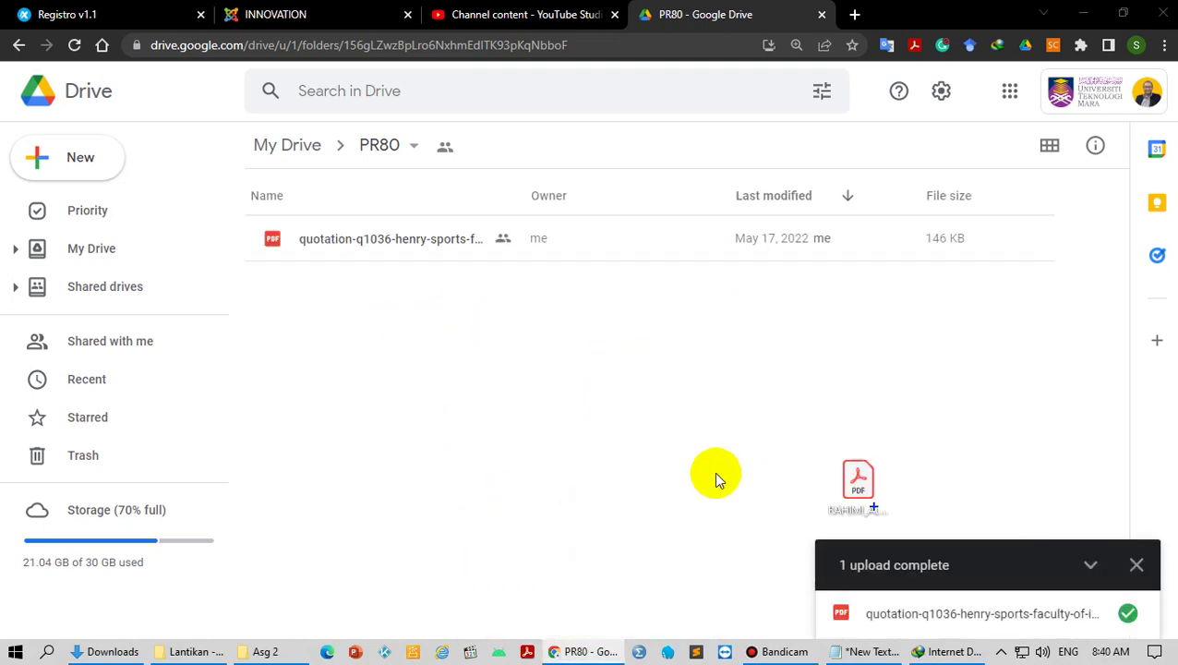
pyautogui.moveTo(715, 476); pyautogui.dragTo(617, 388)
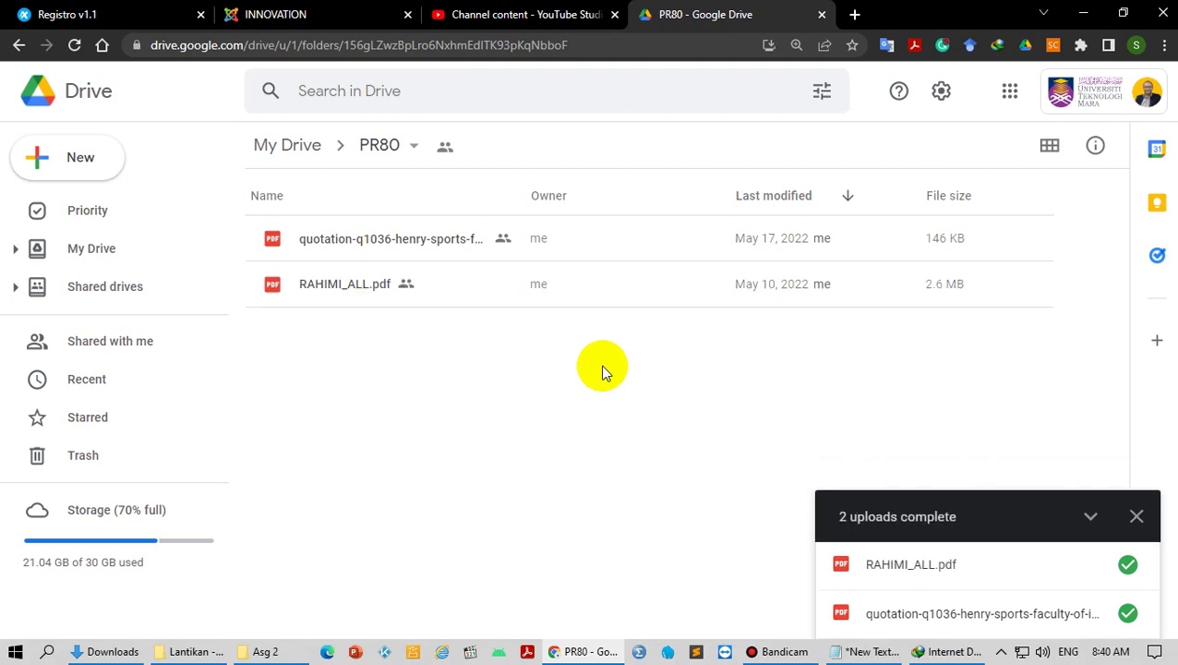
pyautogui.click(139, 14)
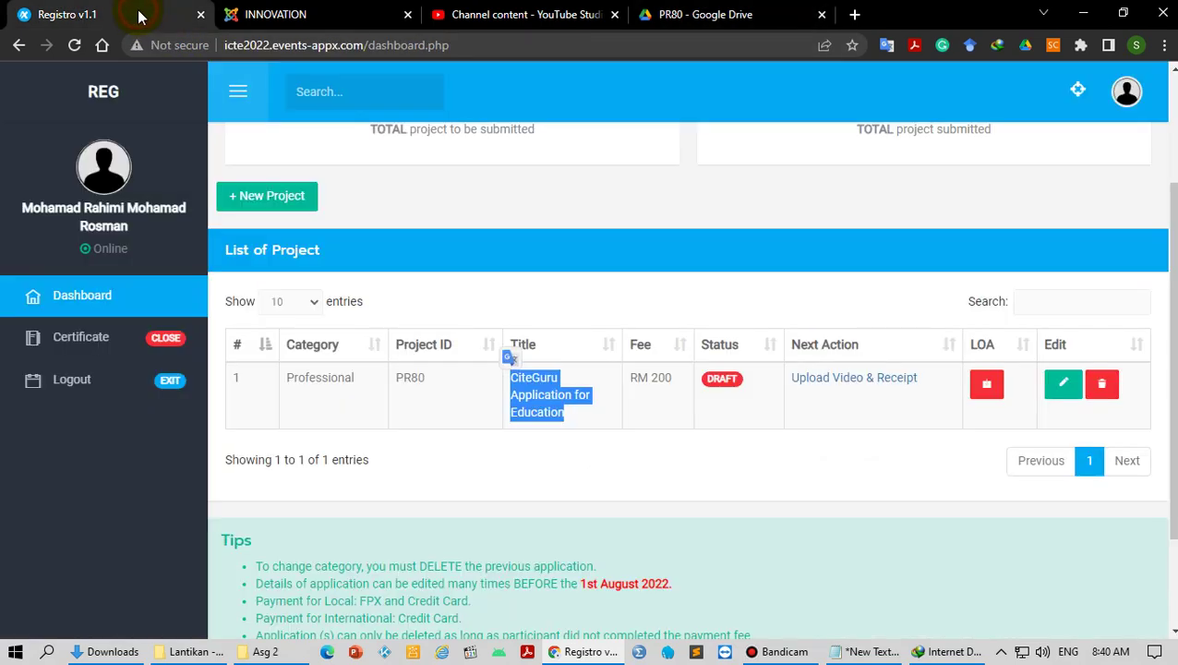
pyautogui.click(644, 240)
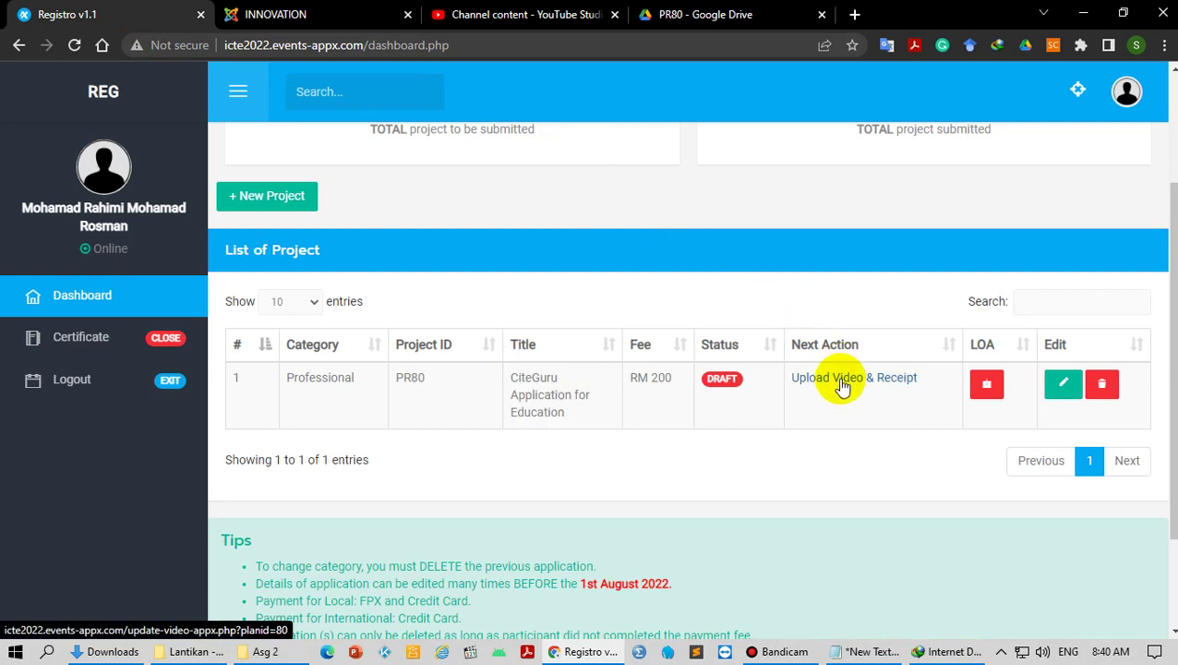
pyautogui.click(841, 381)
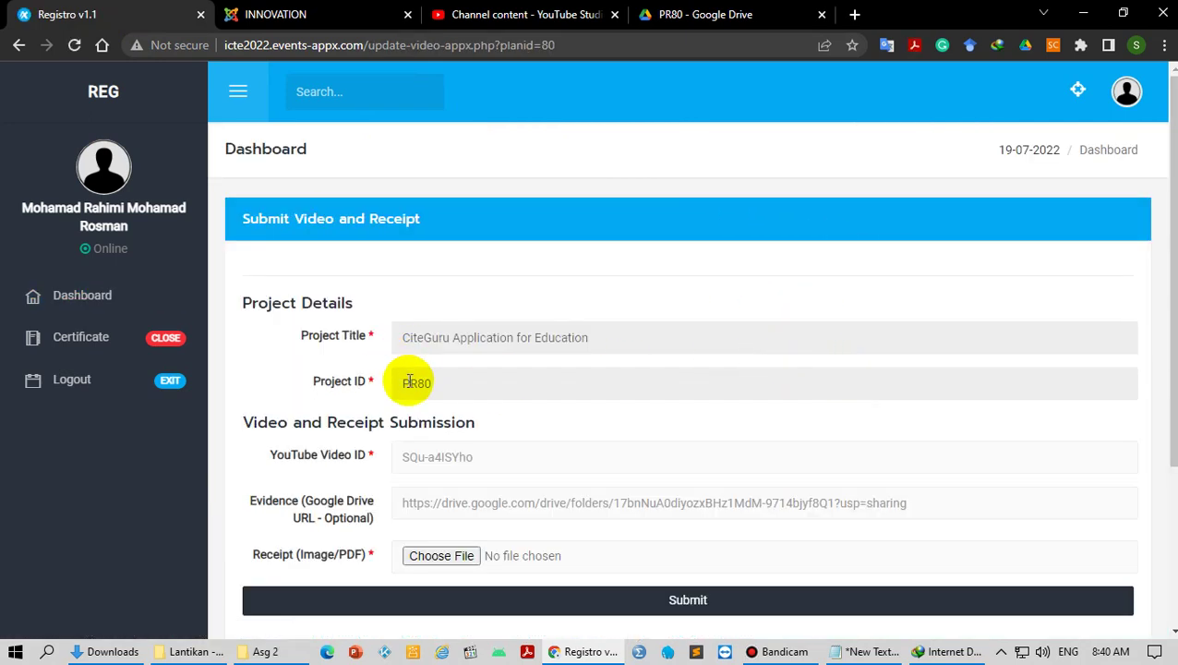
pyautogui.scroll(-2, 410, 382)
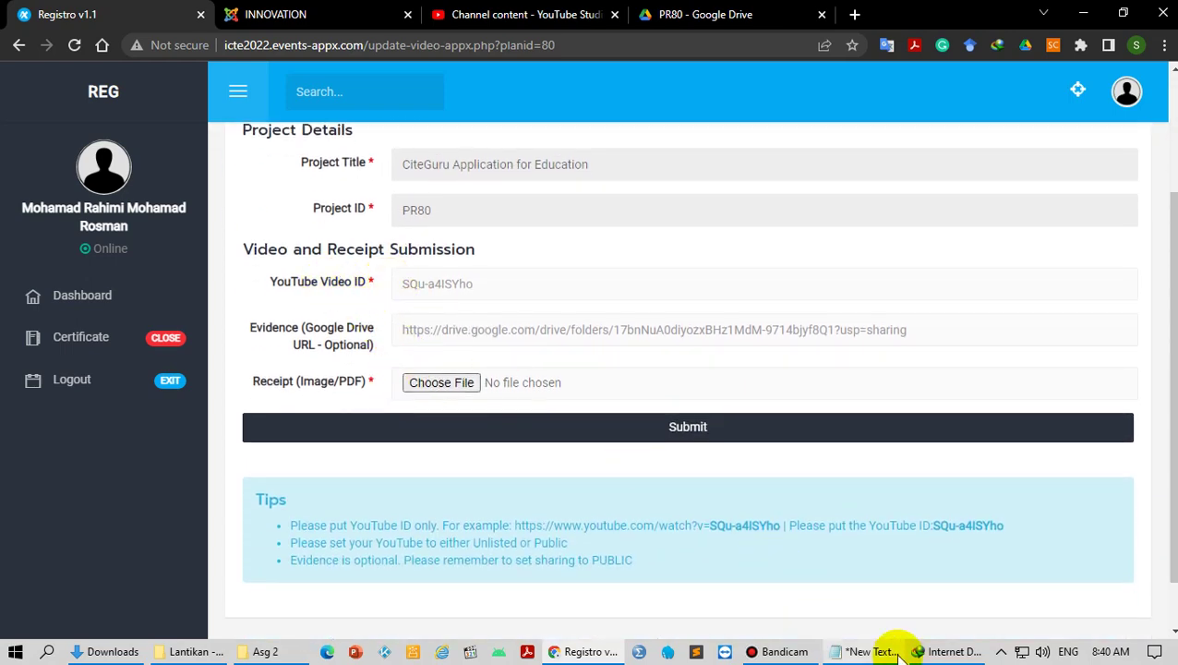
pyautogui.click(872, 651)
pyautogui.moveTo(331, 277); pyautogui.dragTo(111, 279)
pyautogui.click(1010, 115)
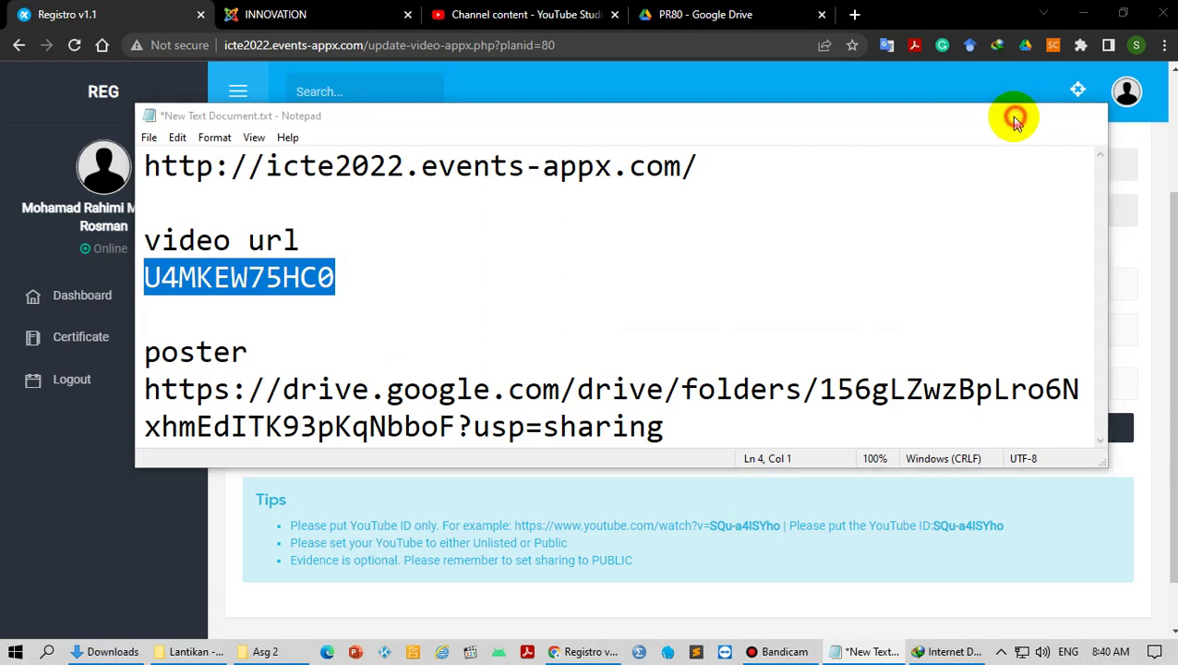
pyautogui.click(456, 285)
pyautogui.hotkey('ctrl', 'v')
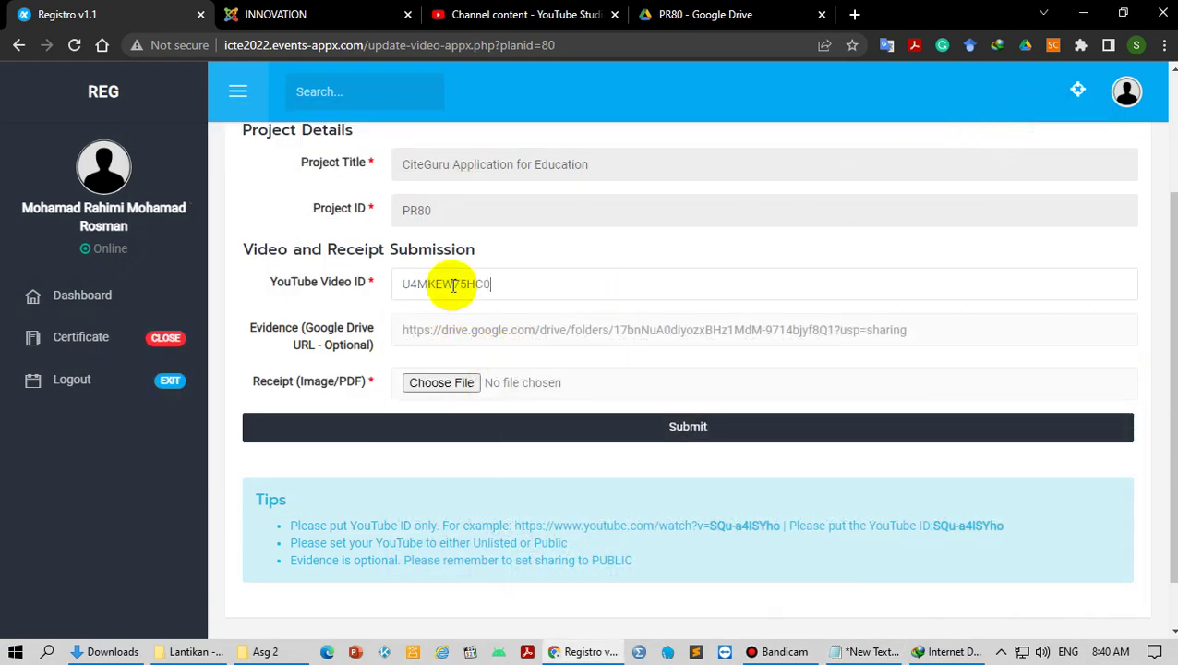
pyautogui.click(403, 283)
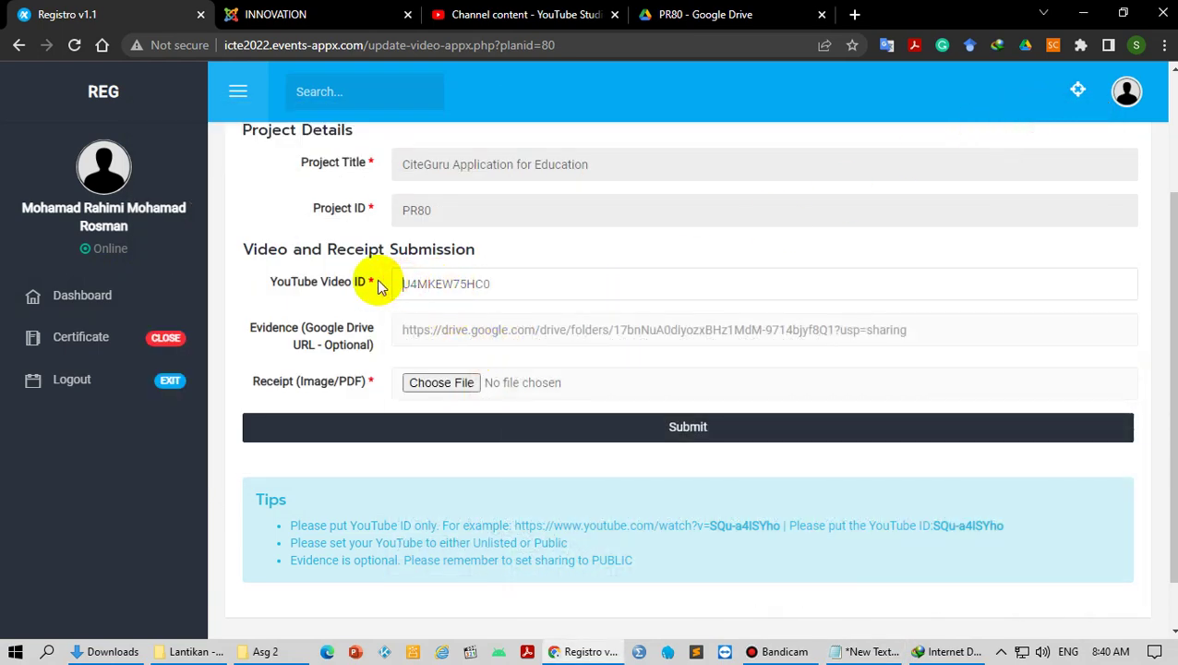
pyautogui.click(571, 285)
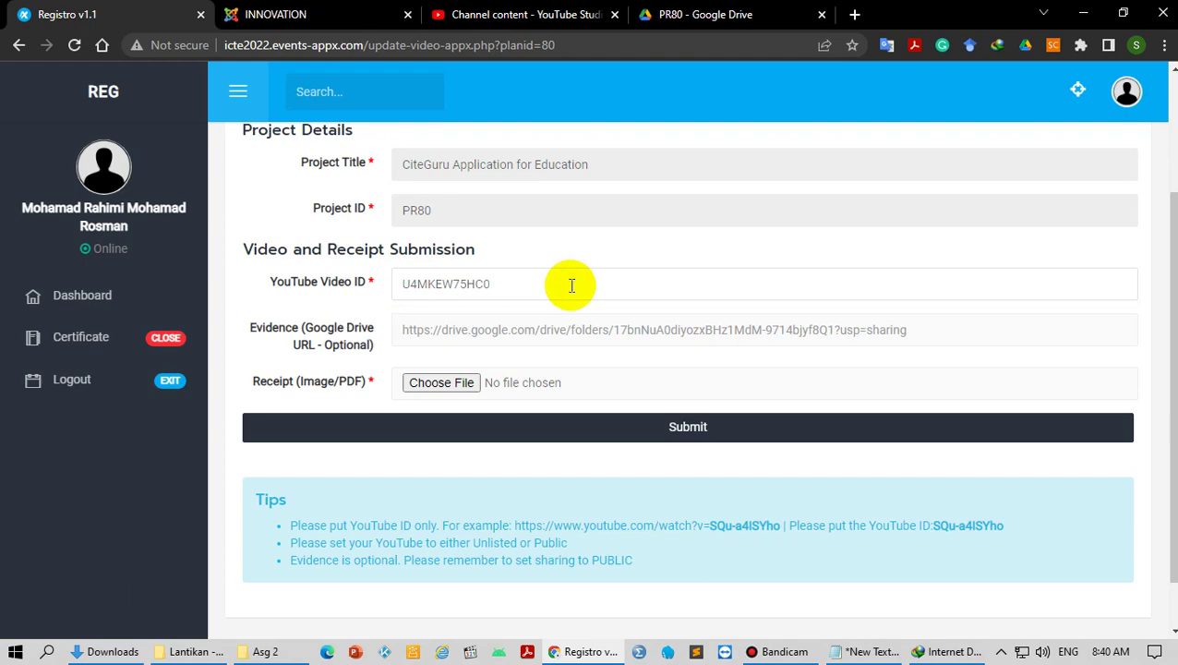
# Step: Replace the old Evidence URL with the new PR80 Drive folder link
pyautogui.click(863, 651)
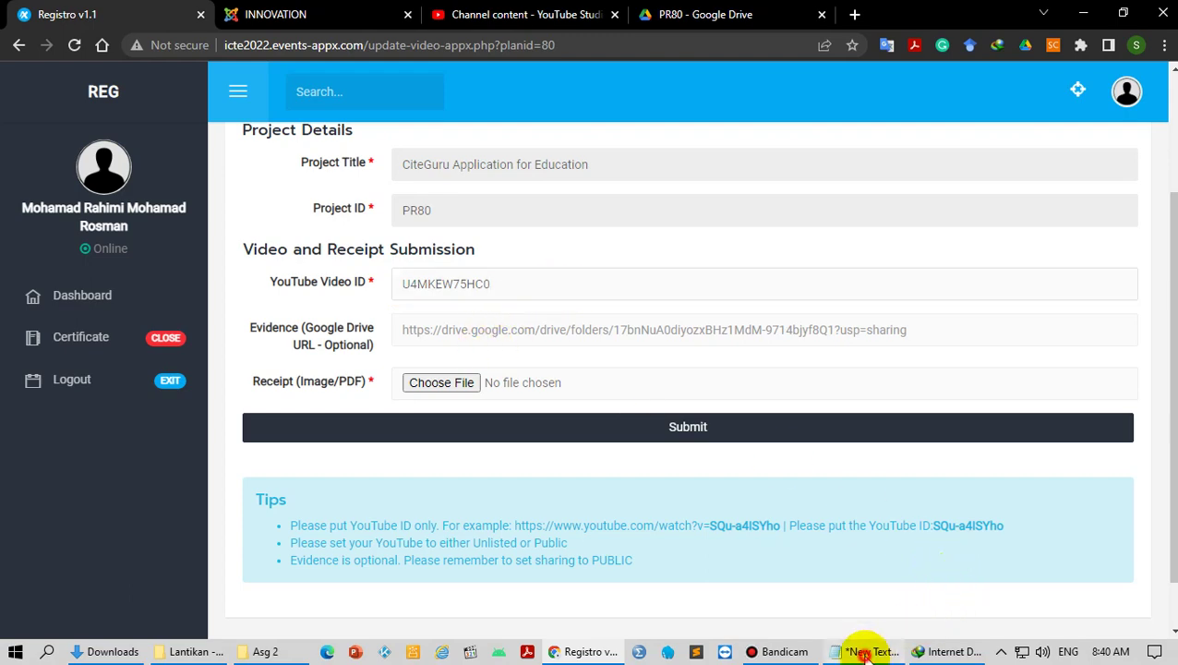
pyautogui.moveTo(661, 427); pyautogui.dragTo(145, 394)
pyautogui.click(678, 485)
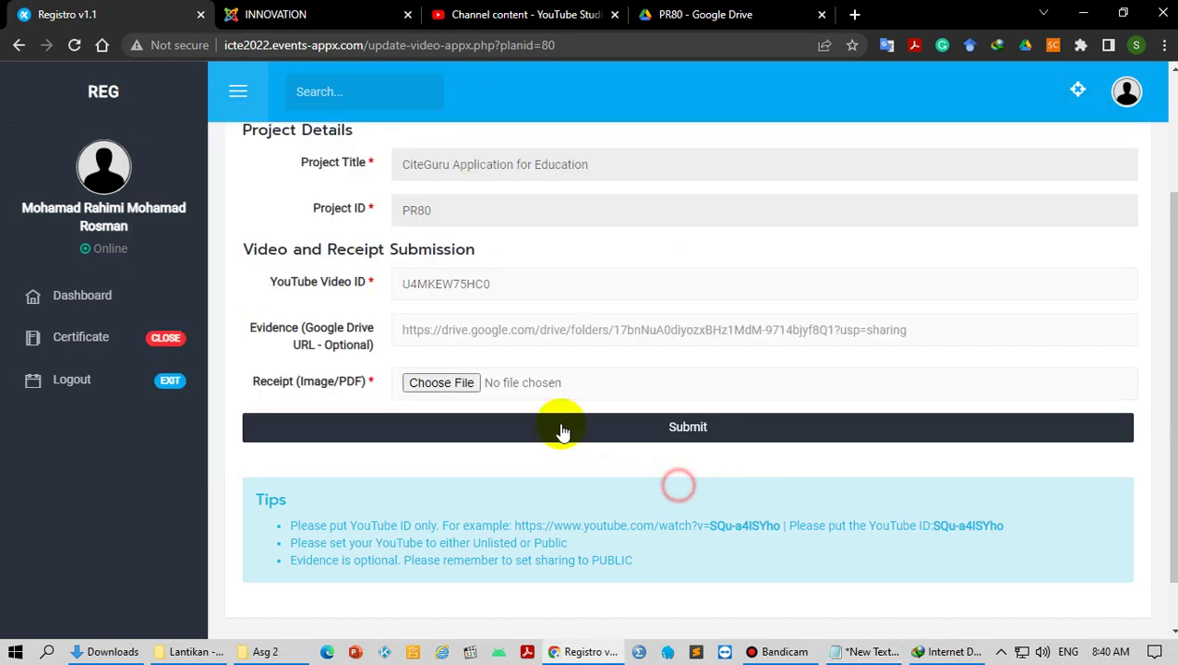
pyautogui.click(460, 337)
pyautogui.hotkey('ctrl', 'a')
pyautogui.hotkey('ctrl', 'v')
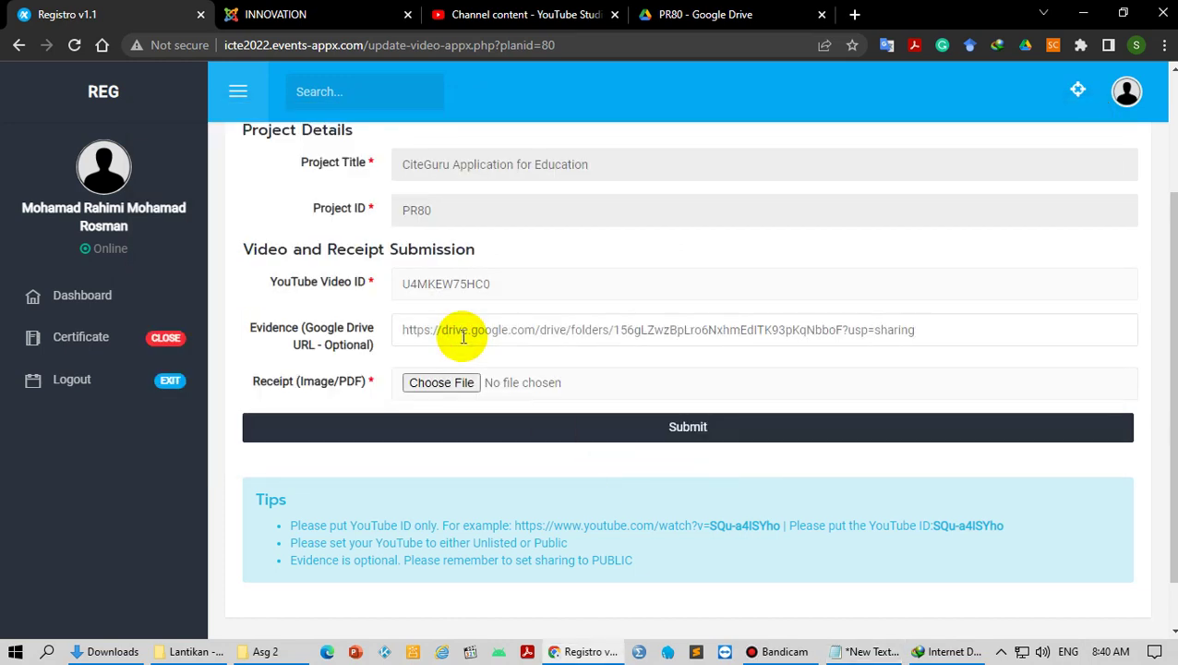
# Step: Attach NDA-Rahimi.pdf from the Desktop as the receipt
pyautogui.click(447, 386)
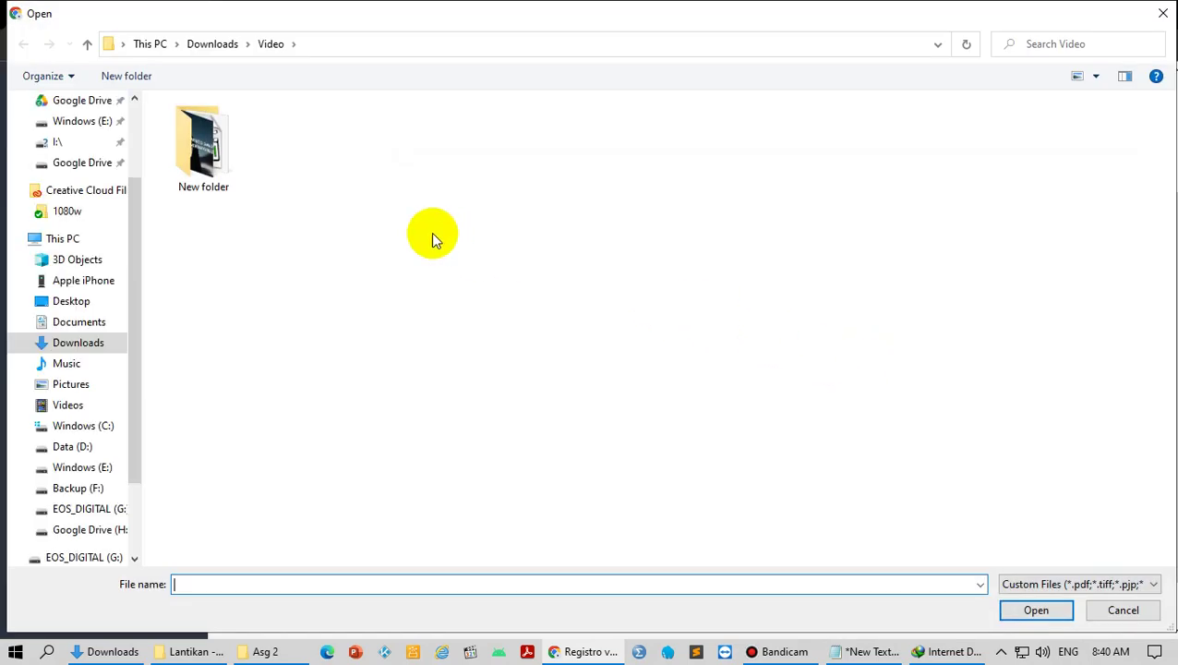
pyautogui.scroll(3, 136, 118)
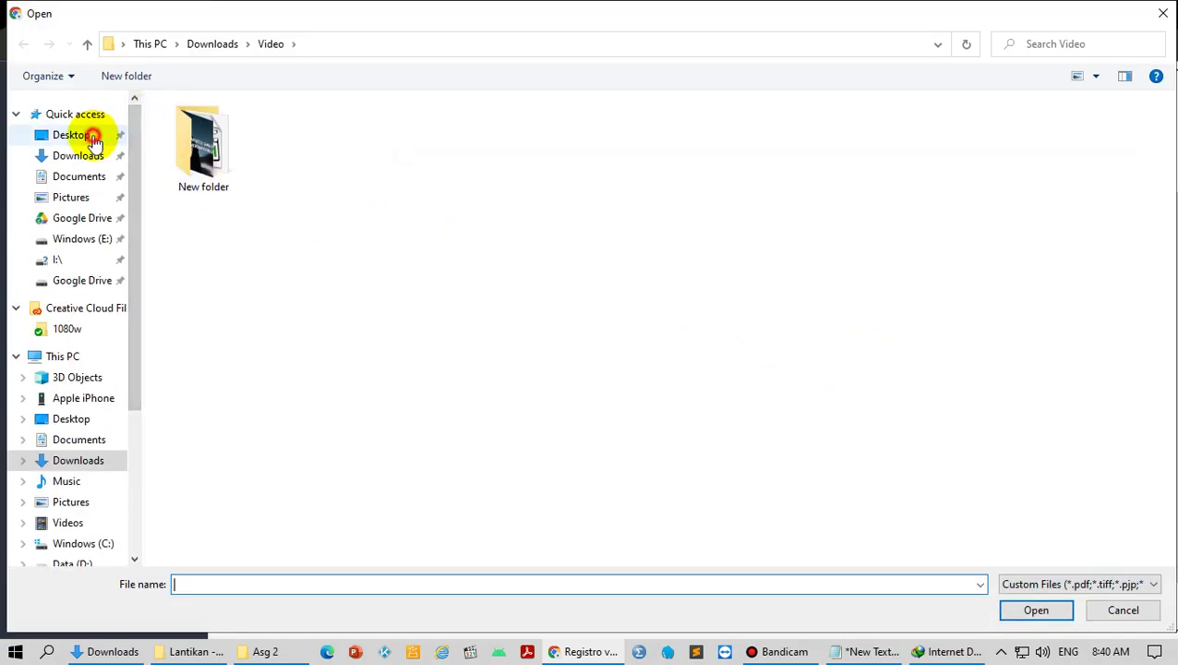
pyautogui.click(93, 134)
pyautogui.scroll(-5, 1033, 323)
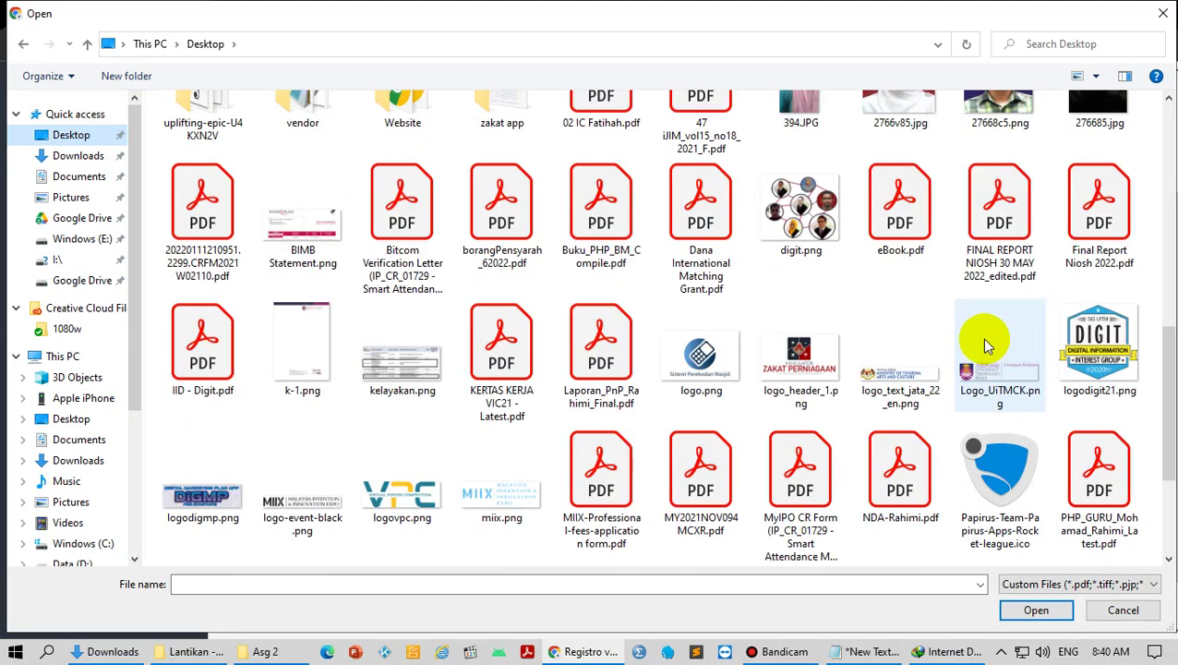
pyautogui.doubleClick(891, 473)
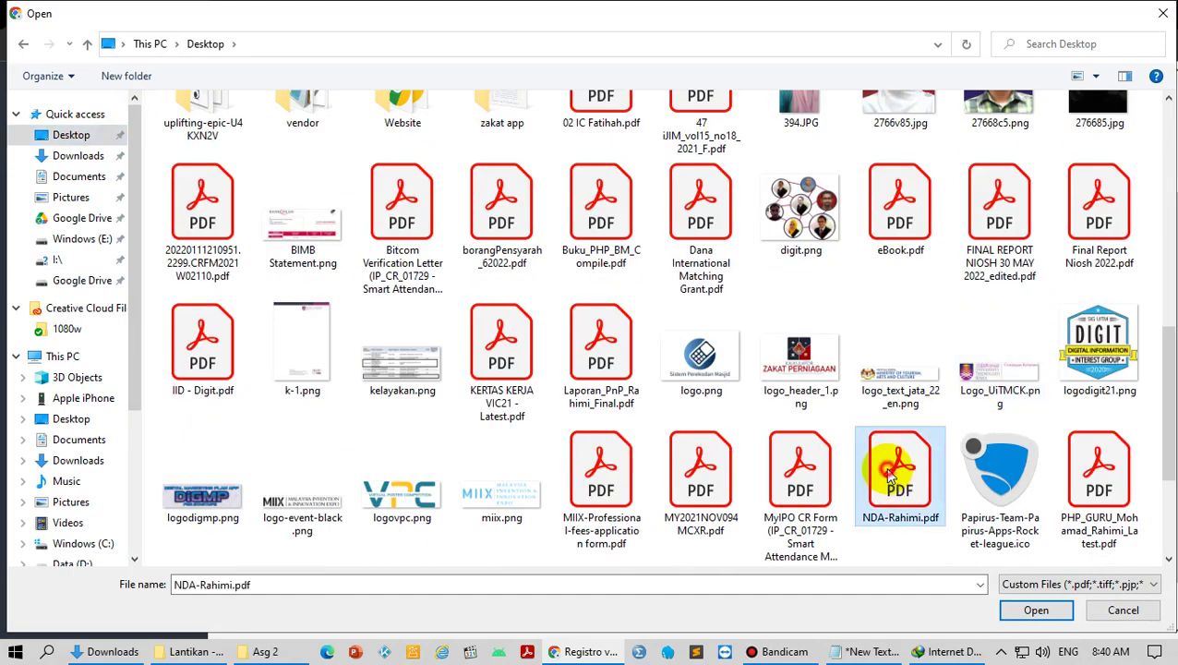
# Step: Submit and confirm the PR80 form, then return to the dashboard
pyautogui.click(656, 428)
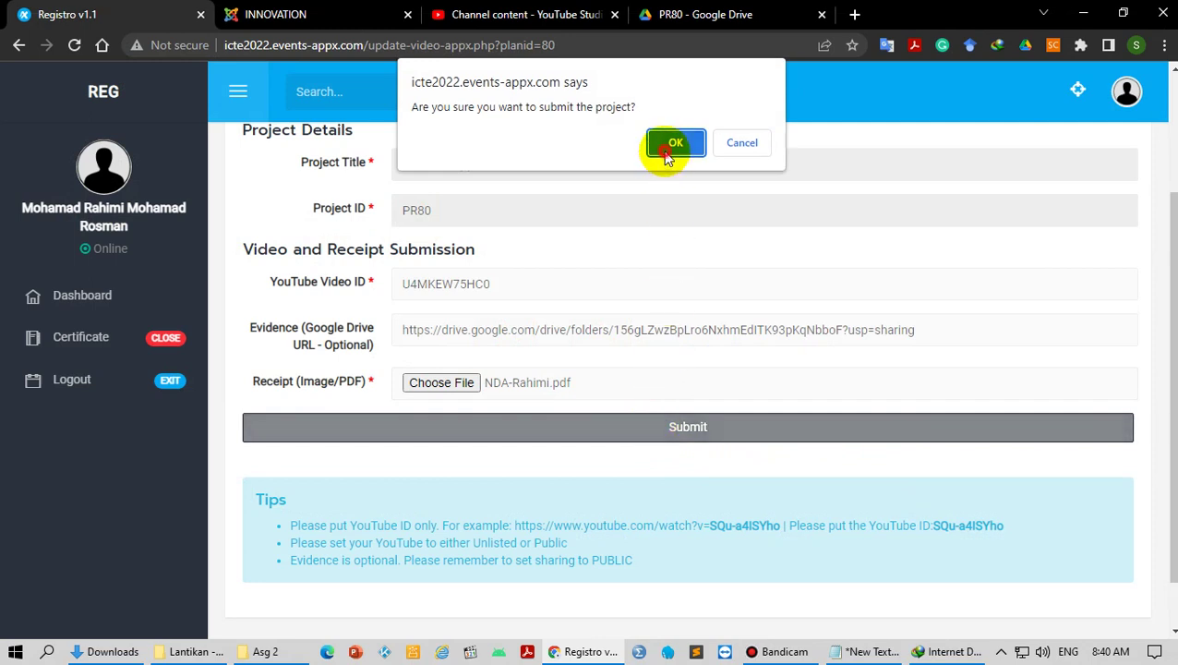
pyautogui.click(665, 149)
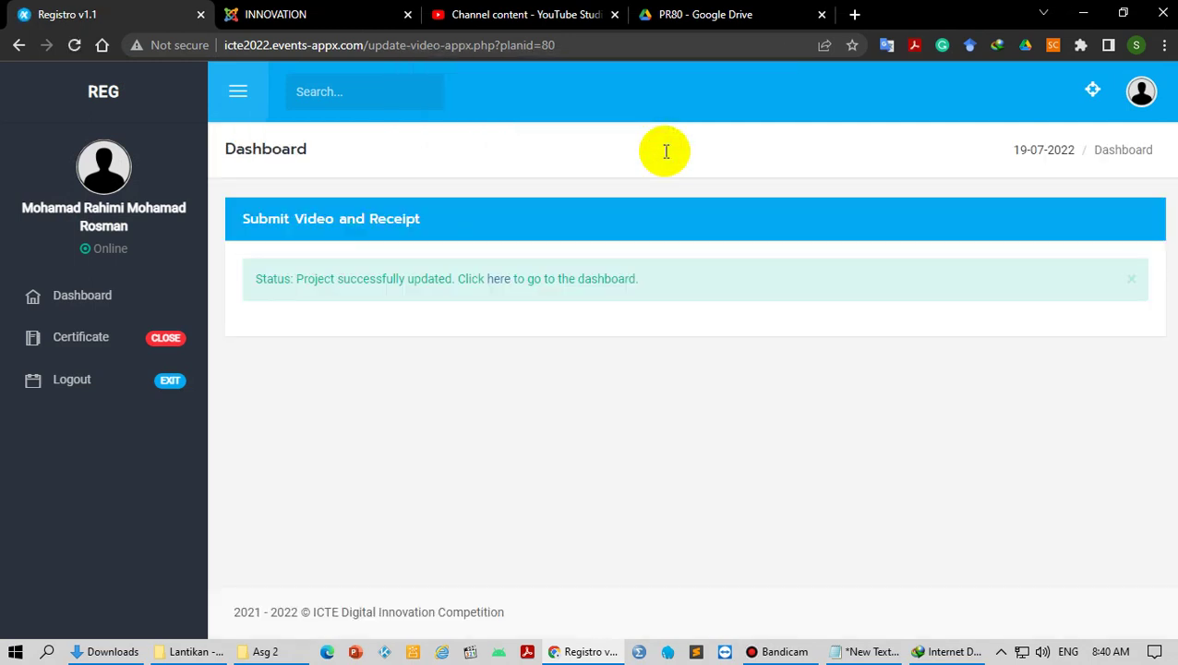
pyautogui.click(500, 278)
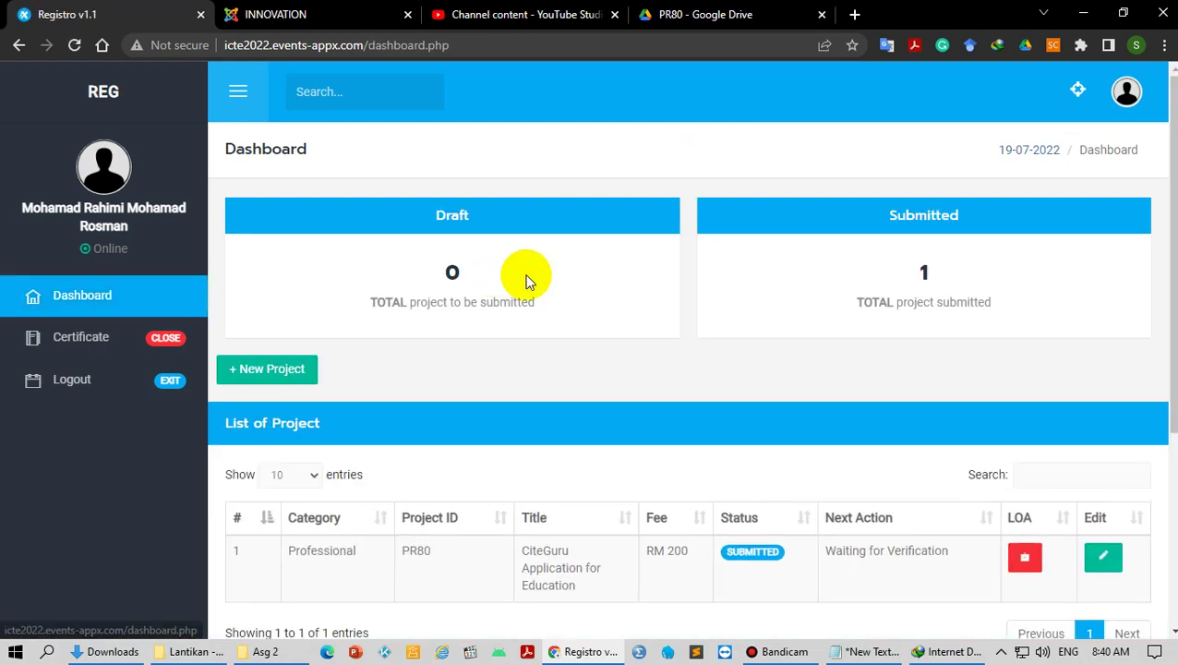
# Step: Review PR80's project details on its edit page
pyautogui.scroll(-2, 870, 453)
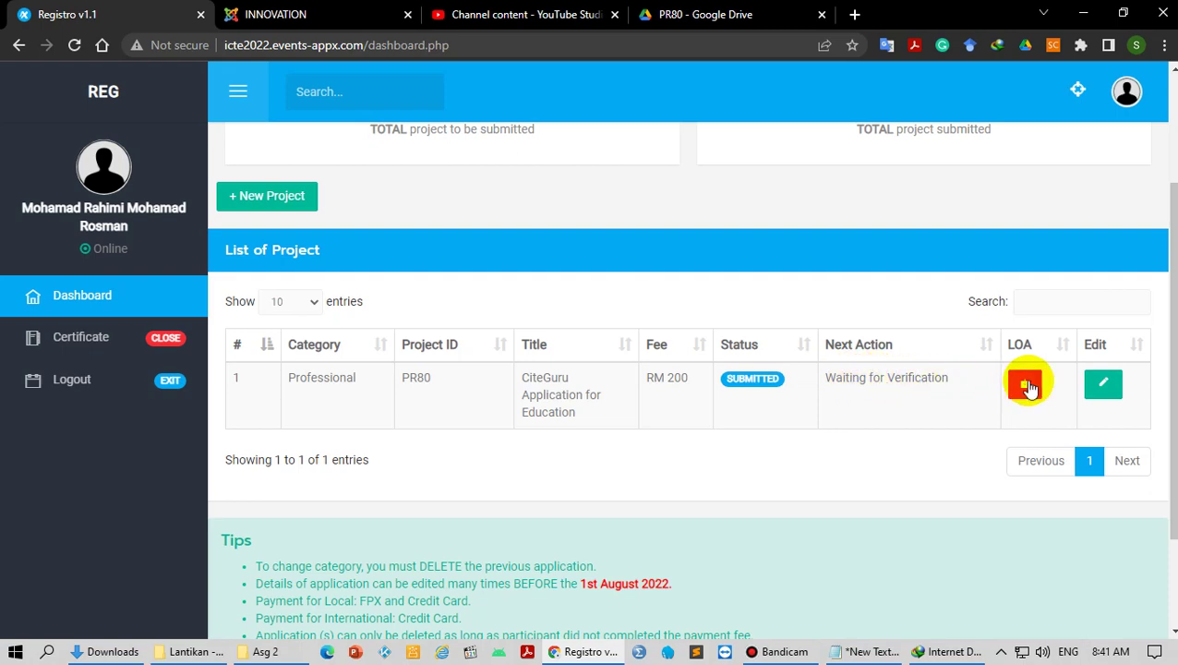
pyautogui.click(1103, 386)
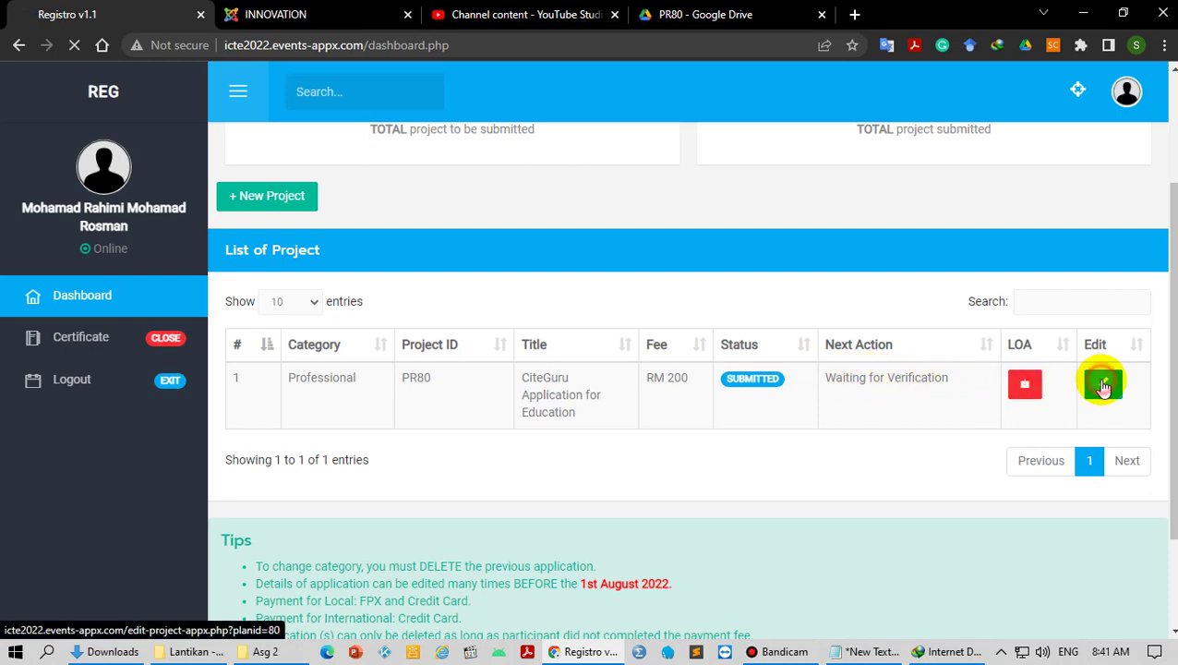
pyautogui.scroll(-7, 617, 421)
pyautogui.scroll(-3, 546, 462)
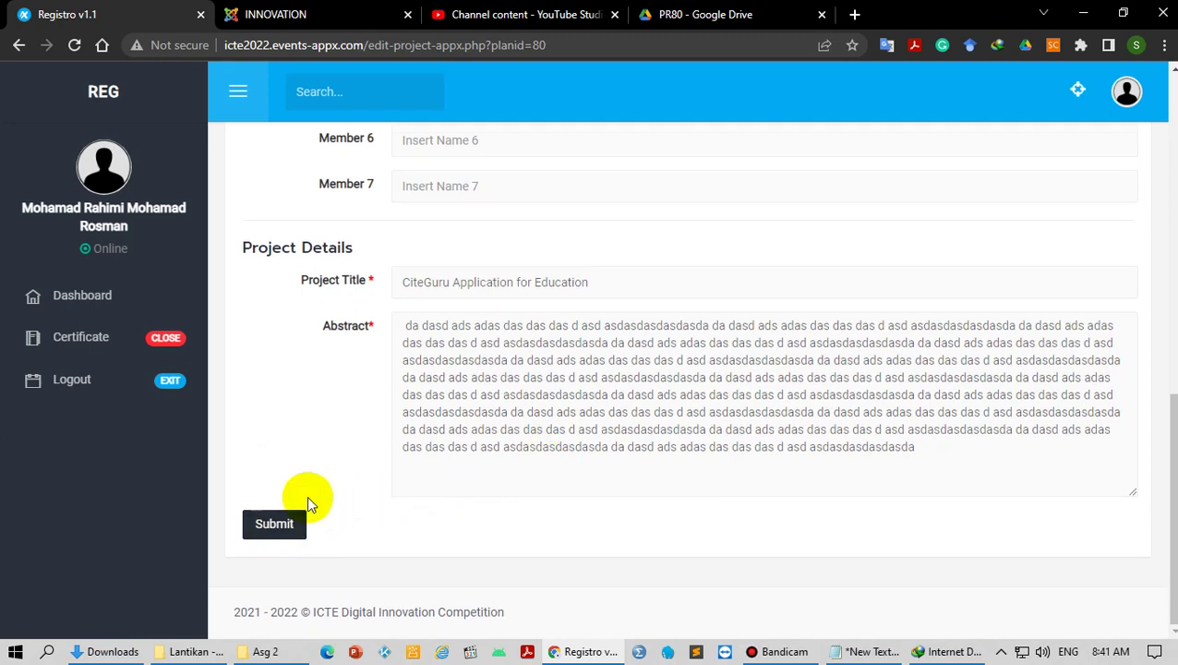
# Step: Return to the dashboard without saving and check PR80's Next Action status
pyautogui.click(84, 305)
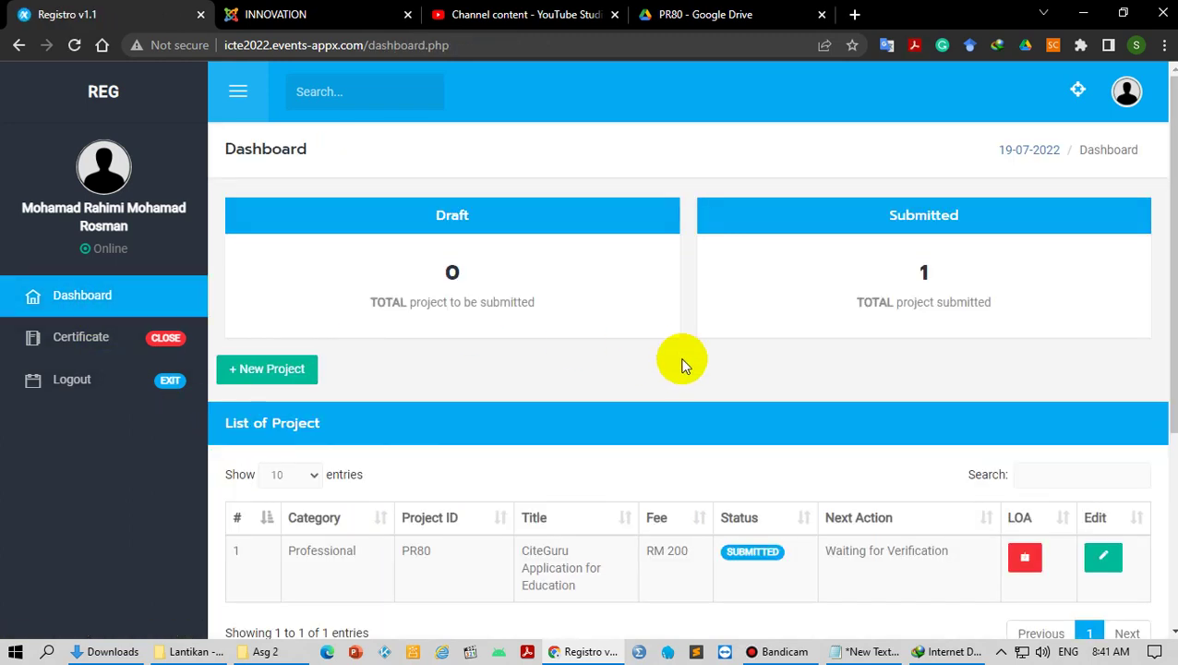
pyautogui.scroll(-3, 679, 394)
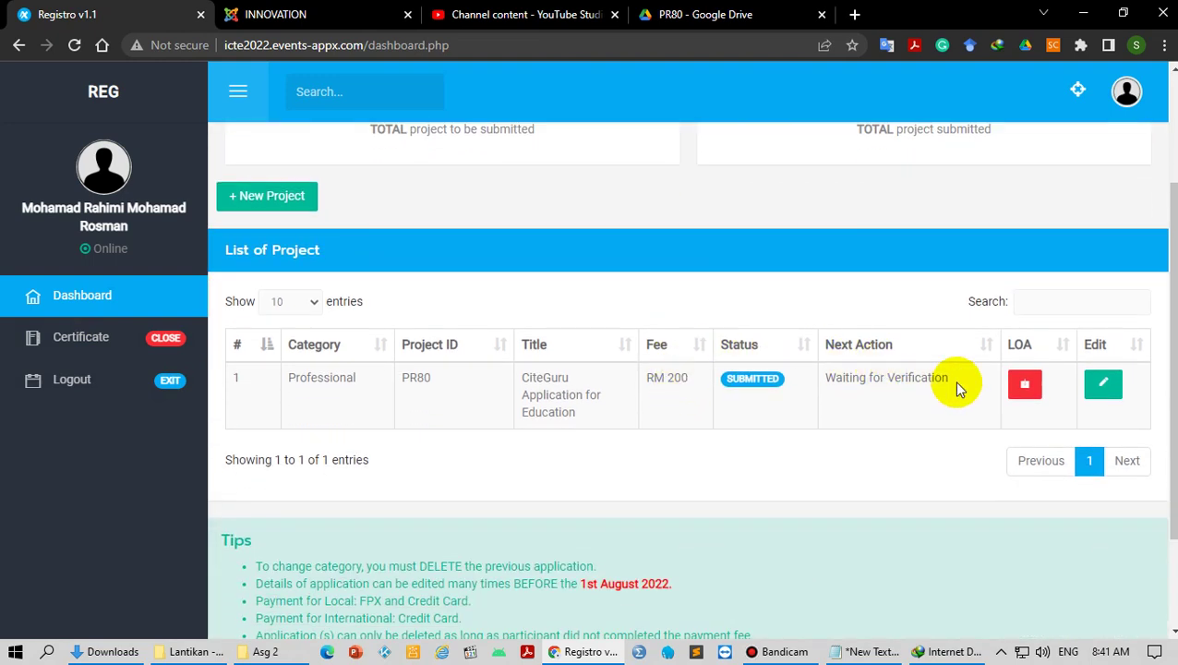
pyautogui.moveTo(951, 380); pyautogui.dragTo(843, 375)
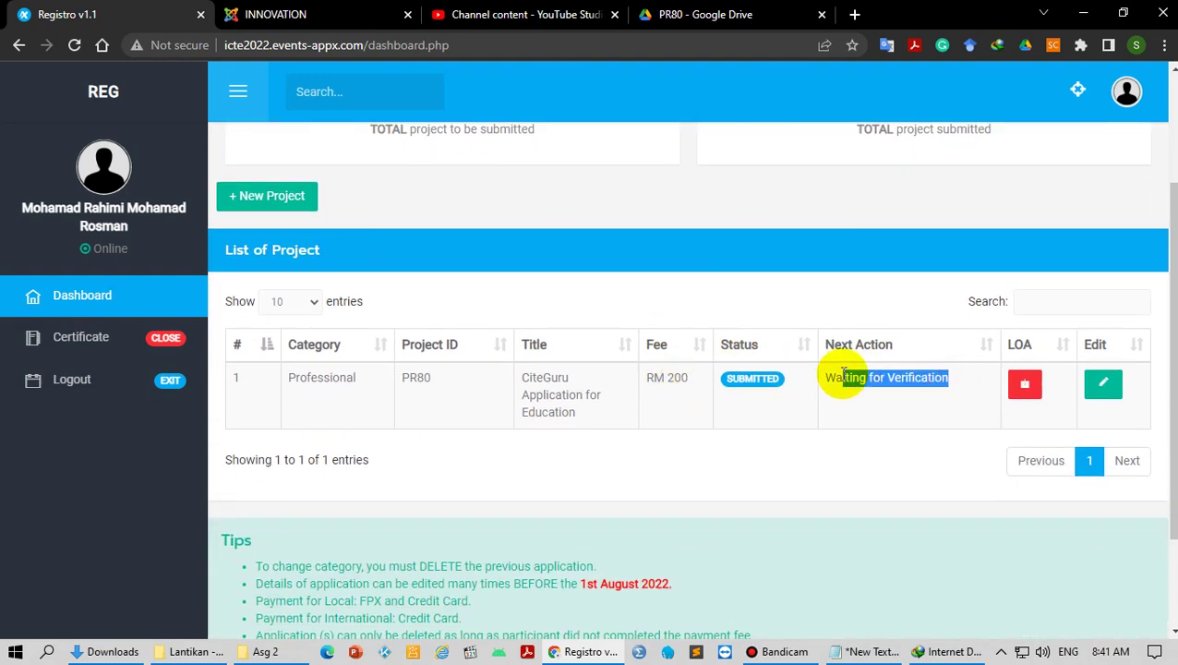
pyautogui.click(903, 452)
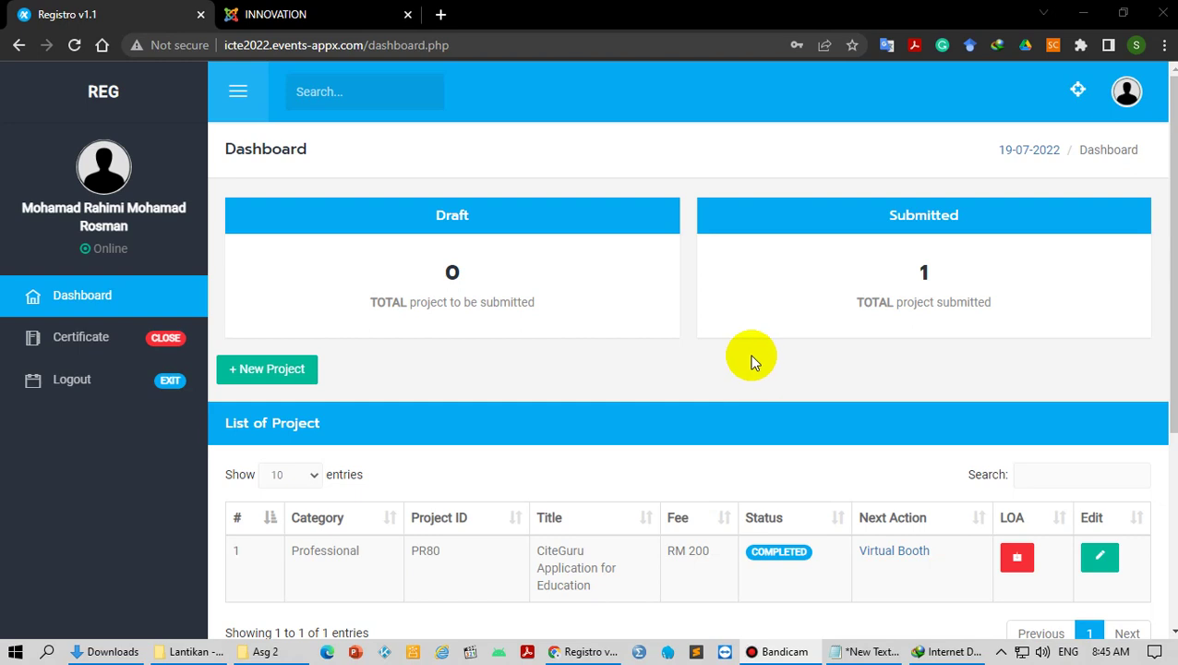
# Step: Open PR80's Virtual Booth page in a new tab
pyautogui.scroll(-1, 751, 360)
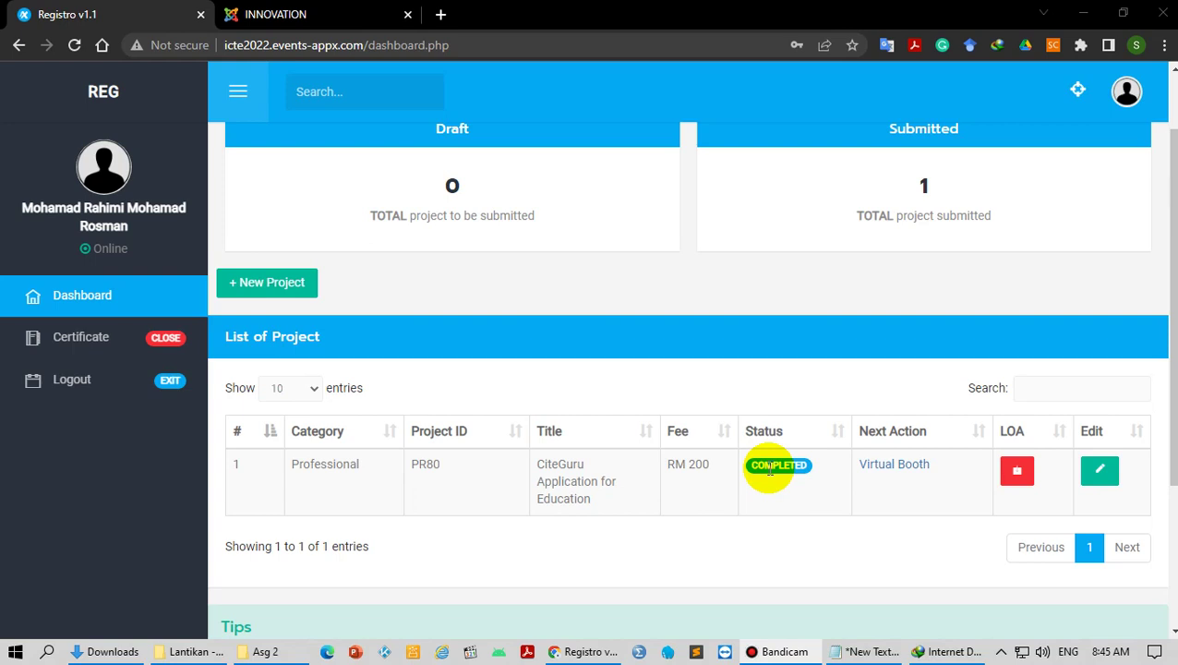
pyautogui.click(898, 467)
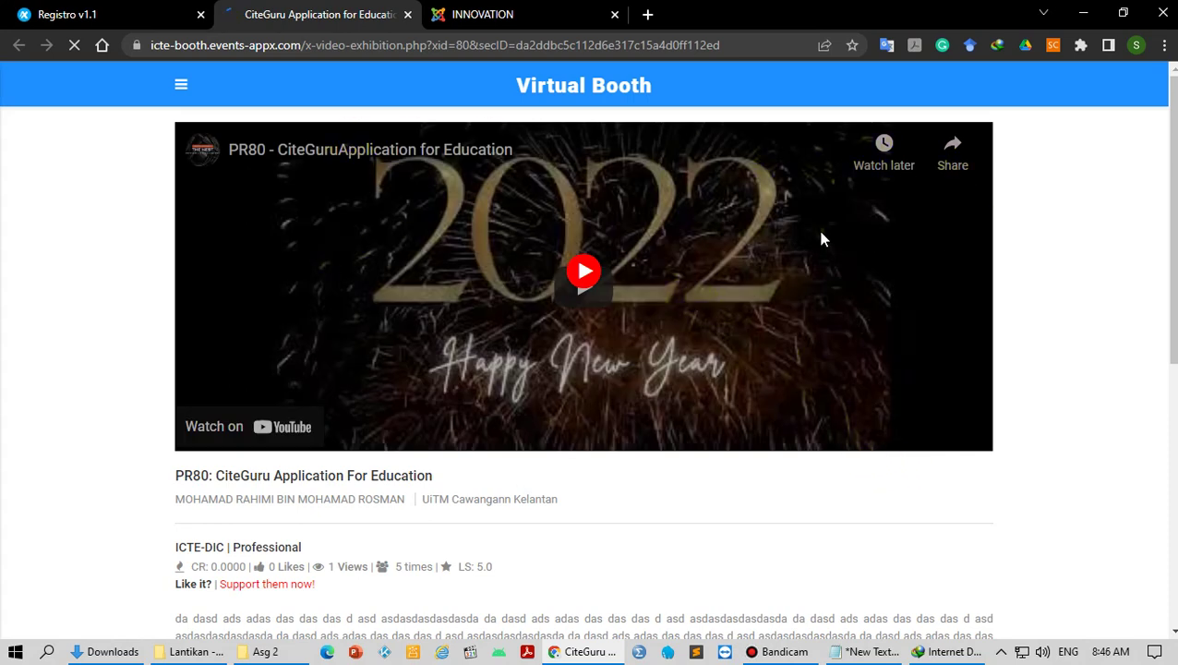
# Step: Check the booth's stats: view count, 5 times and LS: 5.0 rating
pyautogui.scroll(-2, 818, 233)
pyautogui.click(620, 303)
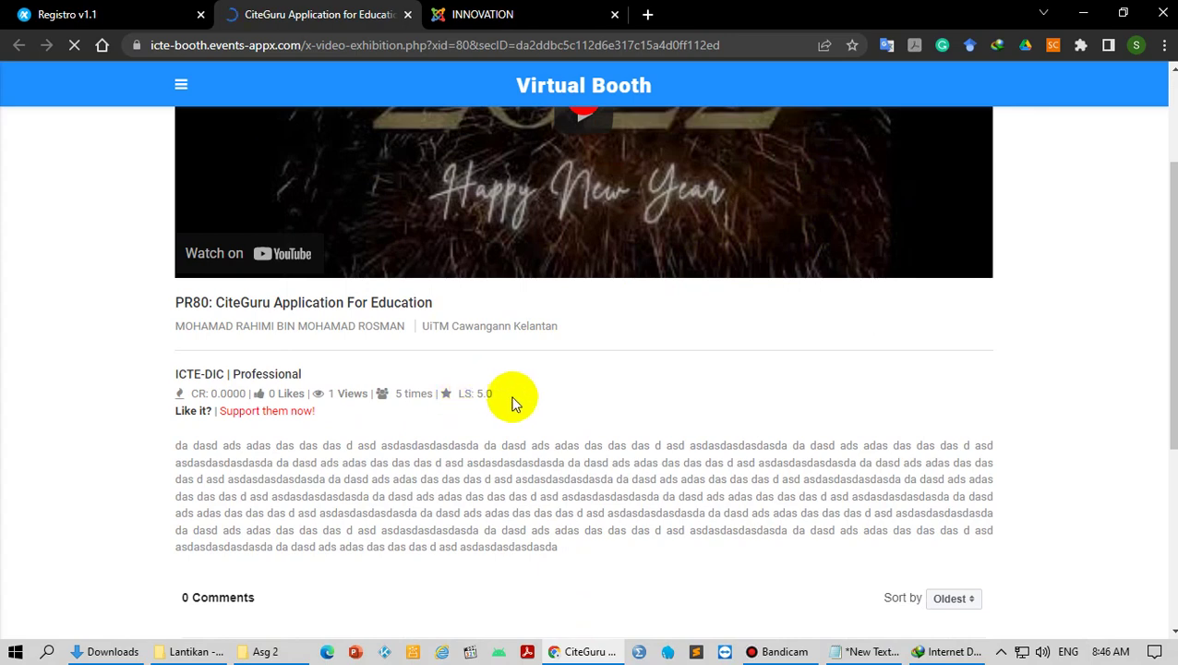
pyautogui.doubleClick(330, 394)
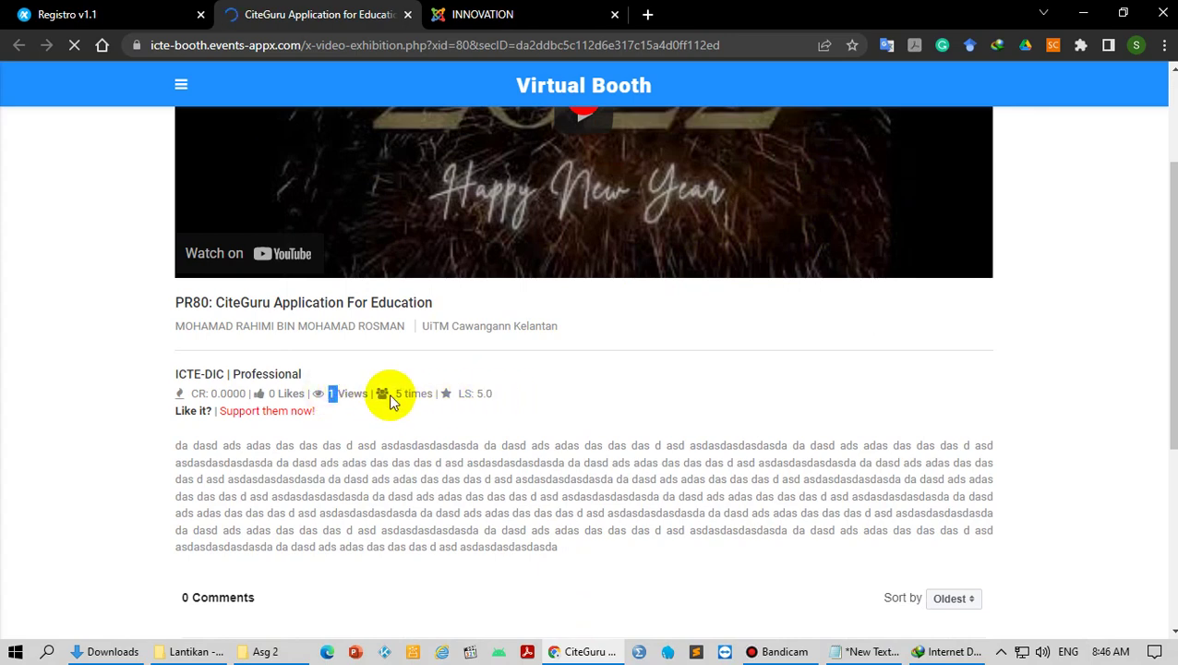
pyautogui.moveTo(390, 394); pyautogui.dragTo(424, 393)
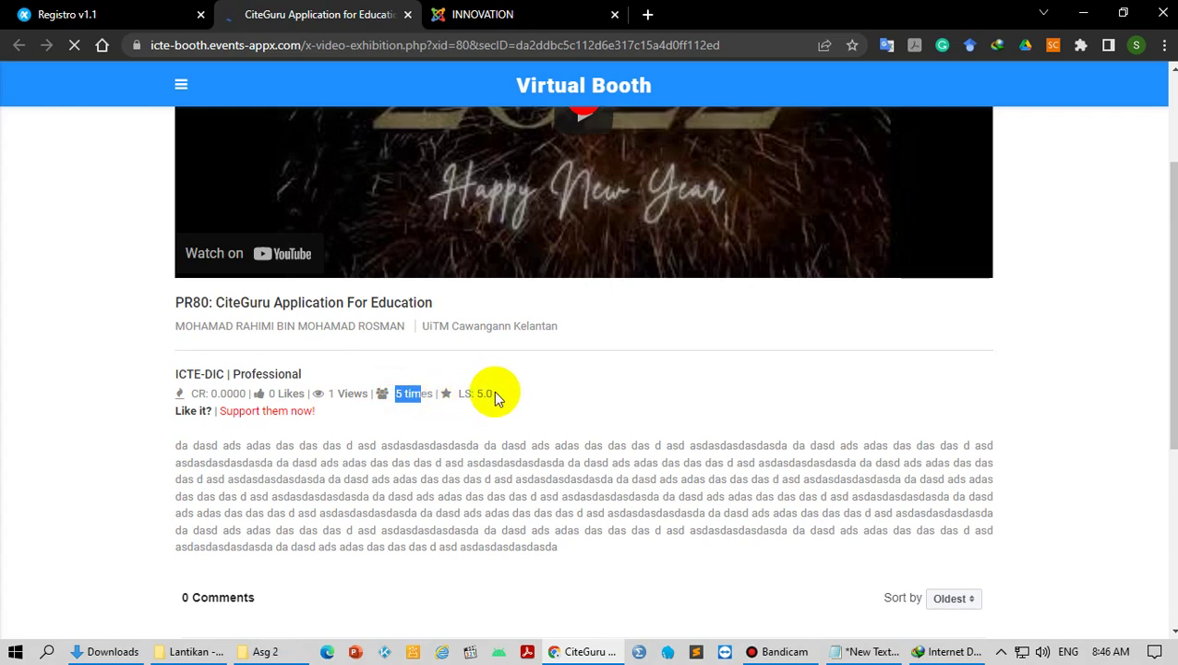
pyautogui.moveTo(496, 393); pyautogui.dragTo(459, 393)
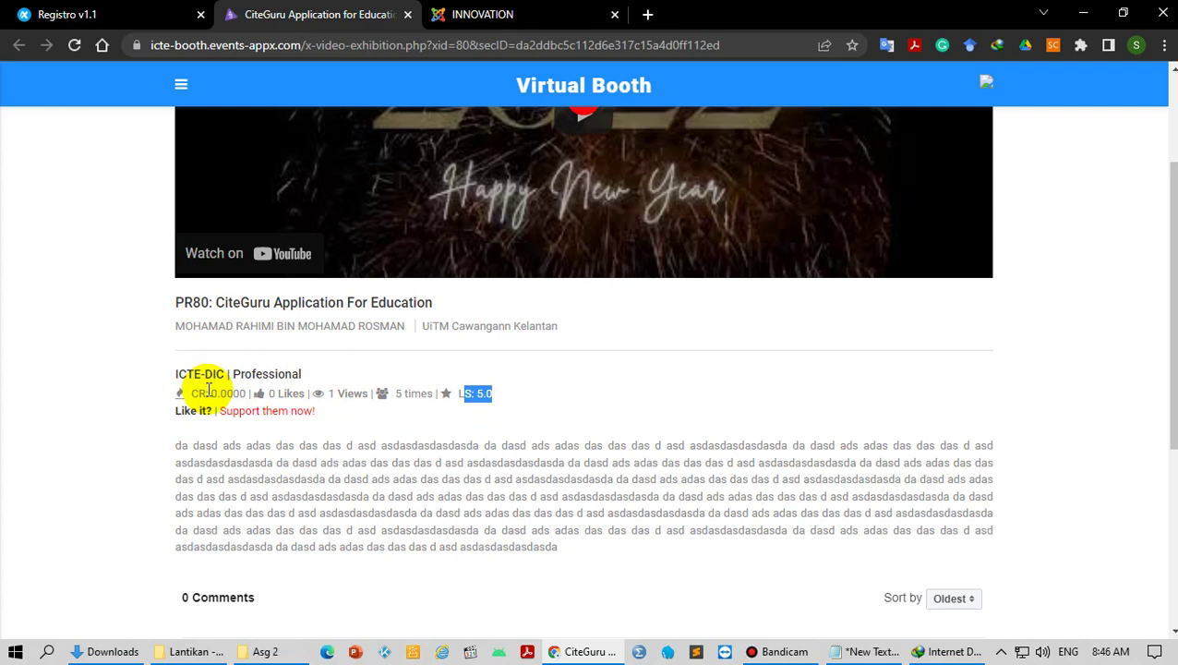
# Step: Select the booth page's full web address
pyautogui.scroll(-4, 209, 389)
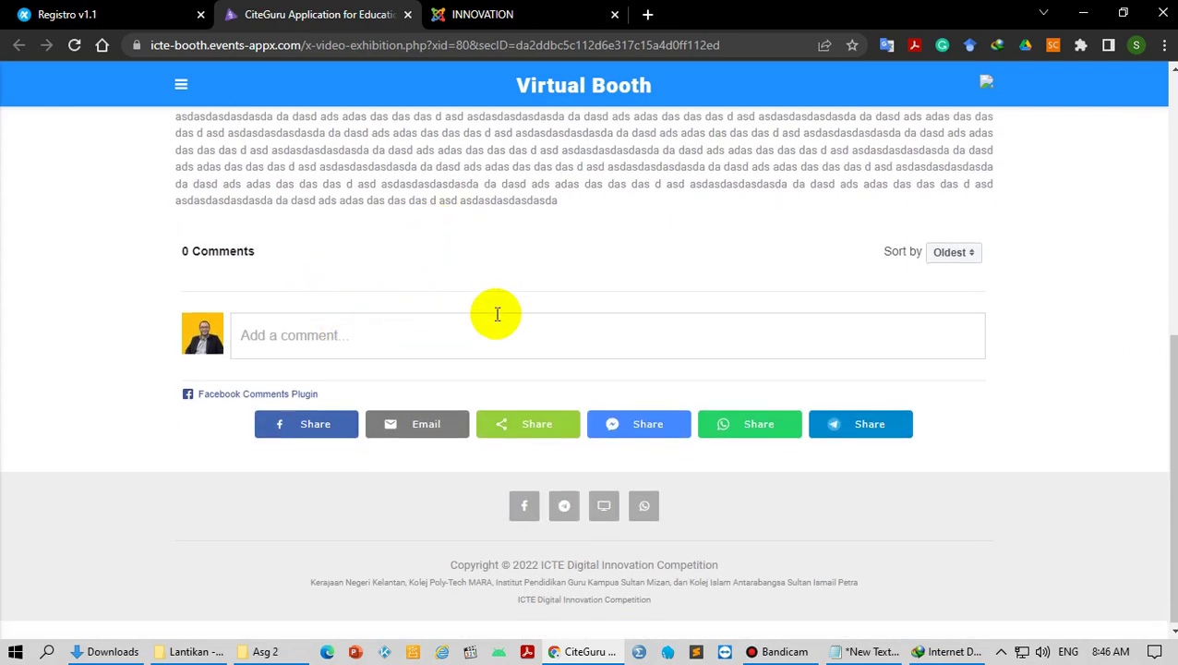
pyautogui.click(498, 91)
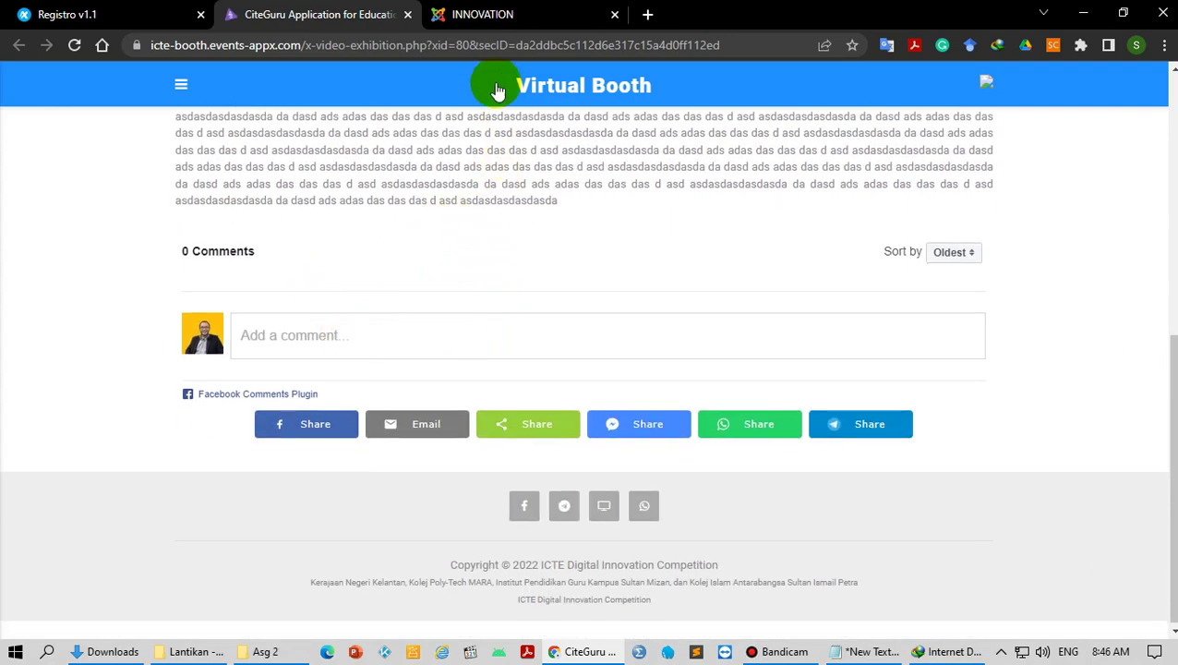
pyautogui.click(486, 45)
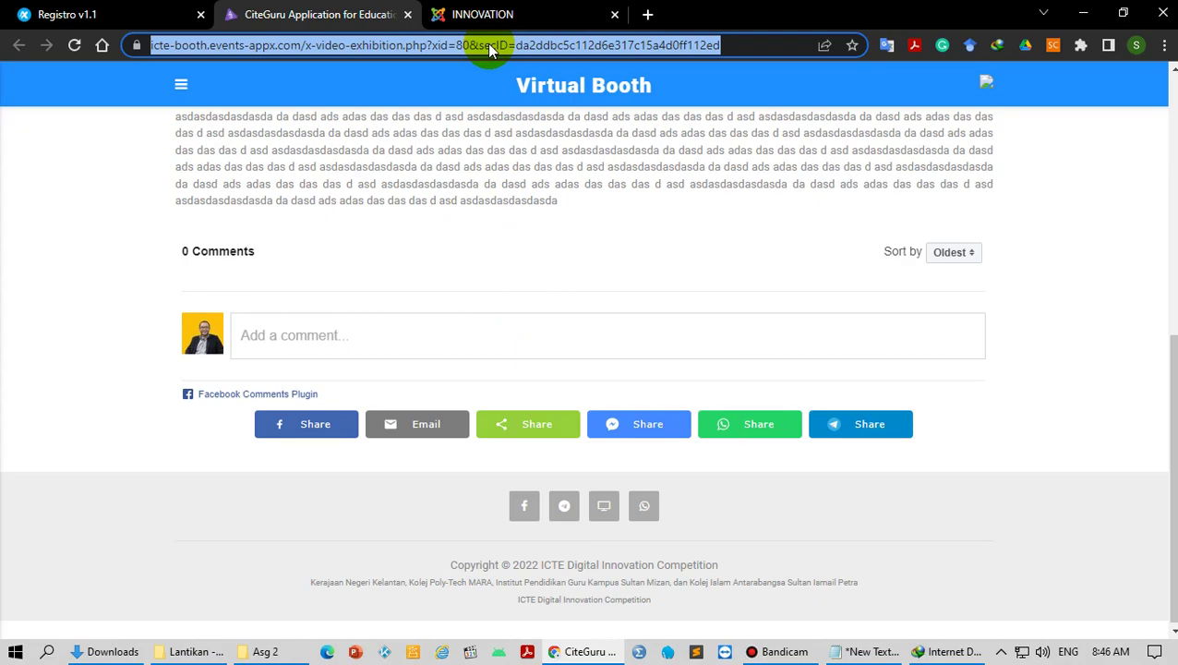
# Step: Show the top of the INNOVATION competition page
pyautogui.click(499, 18)
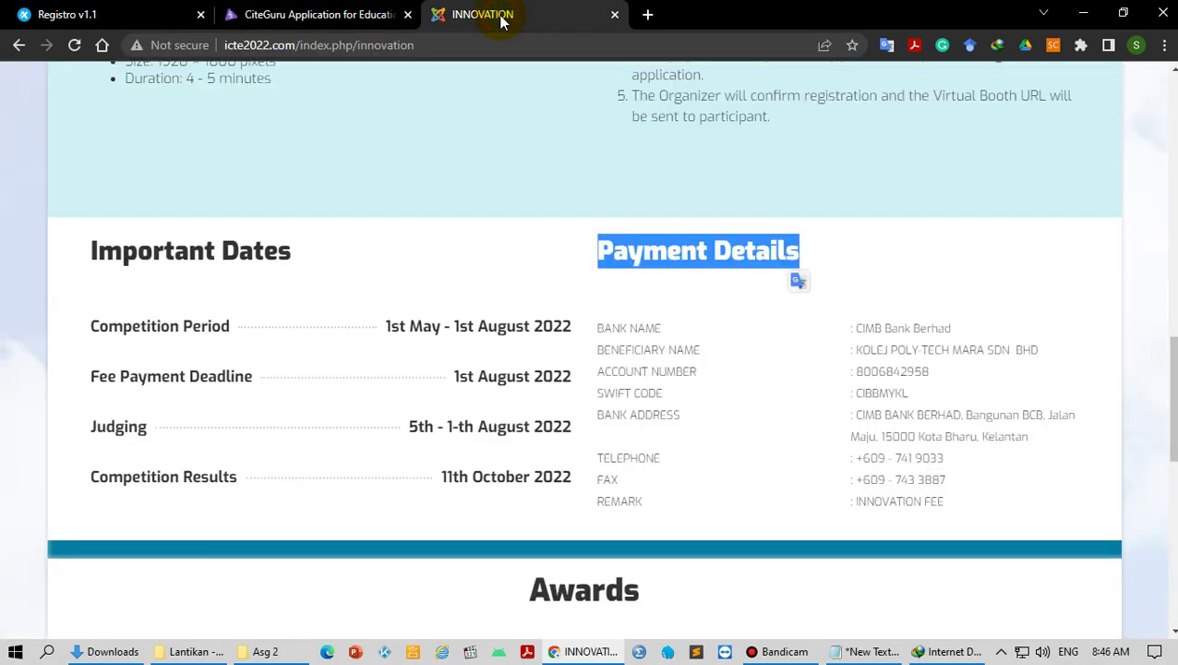
pyautogui.scroll(10, 874, 328)
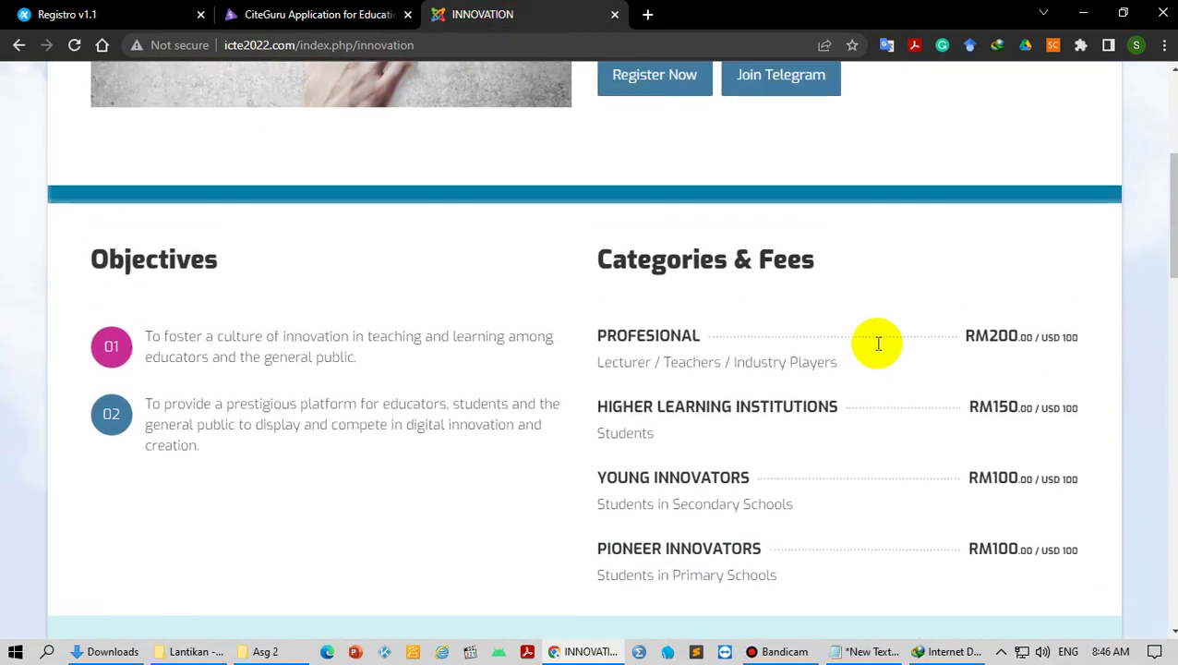
pyautogui.scroll(3, 875, 350)
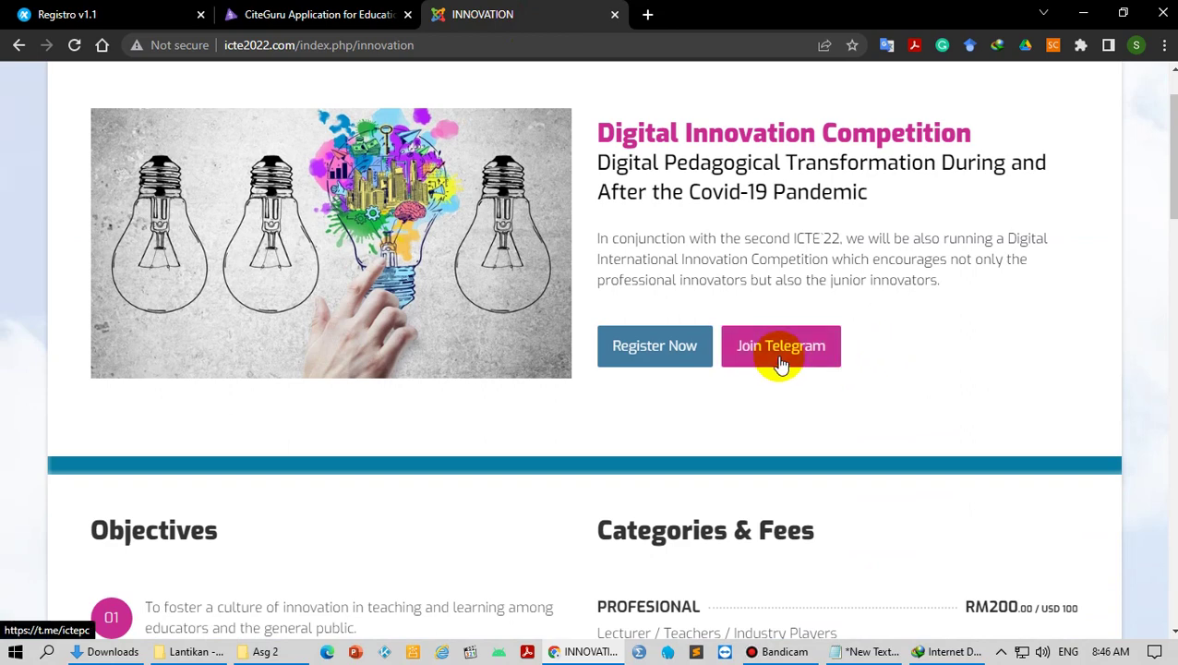